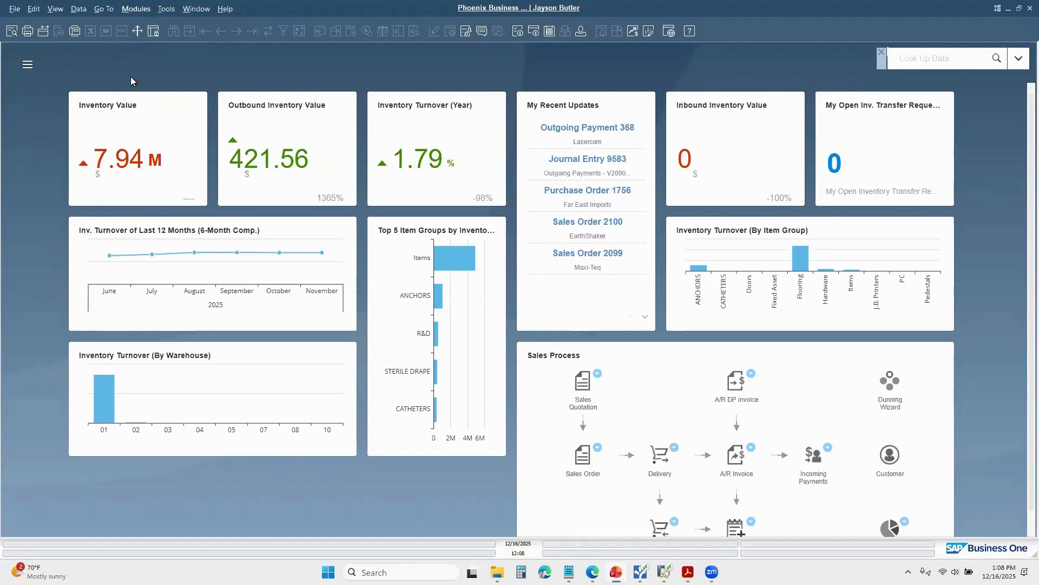
Step: Open the 1099 Table setup from the financials setup in Administration
left_click(27, 66)
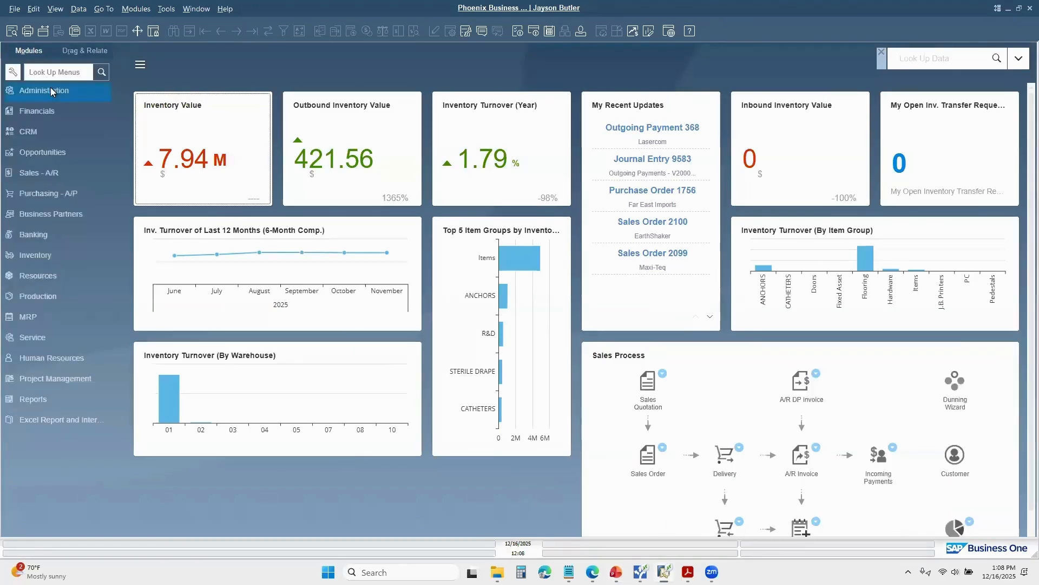
left_click(49, 92)
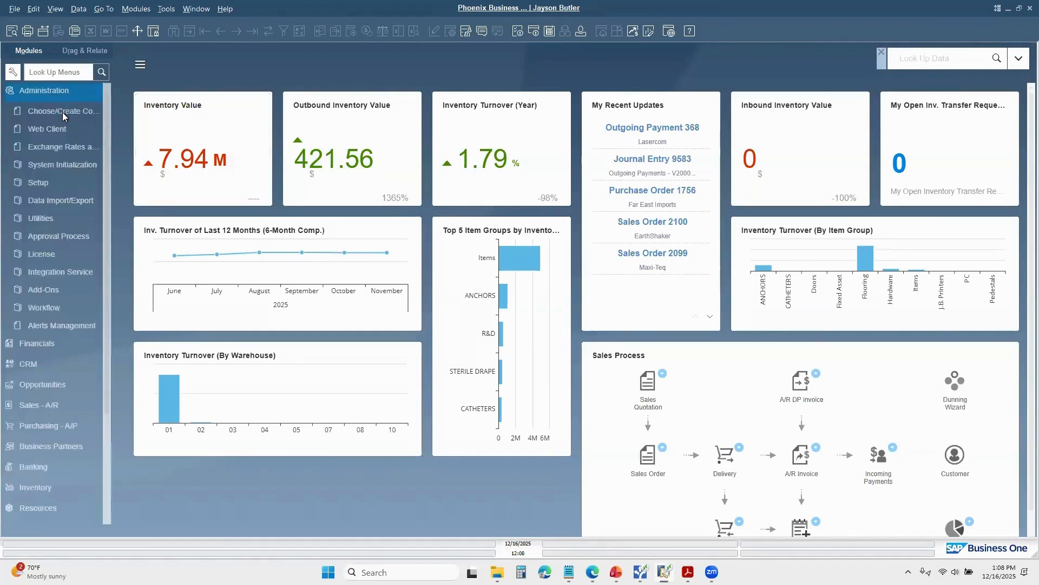
left_click(57, 146)
left_click(47, 182)
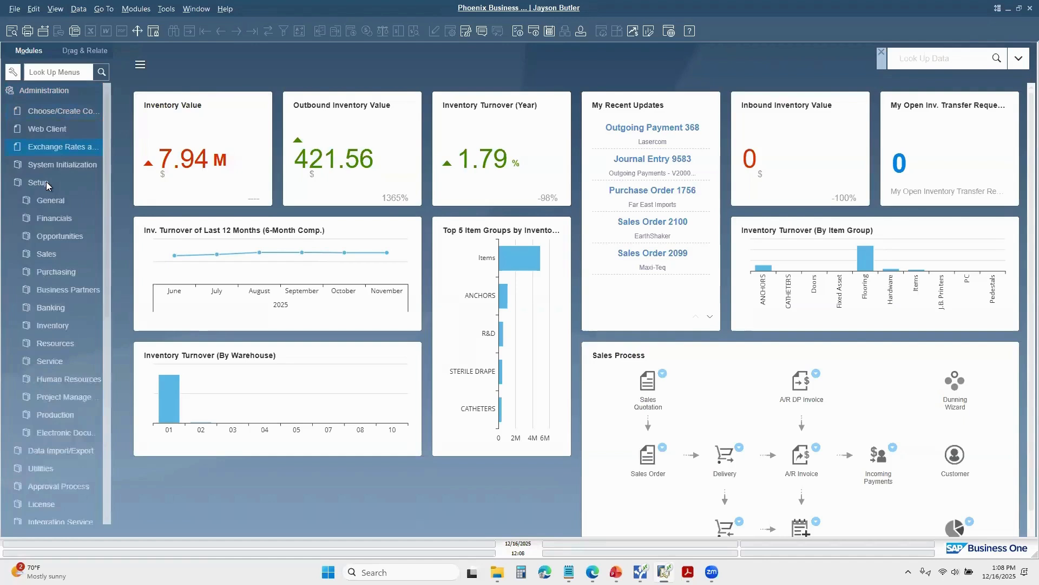
left_click(61, 217)
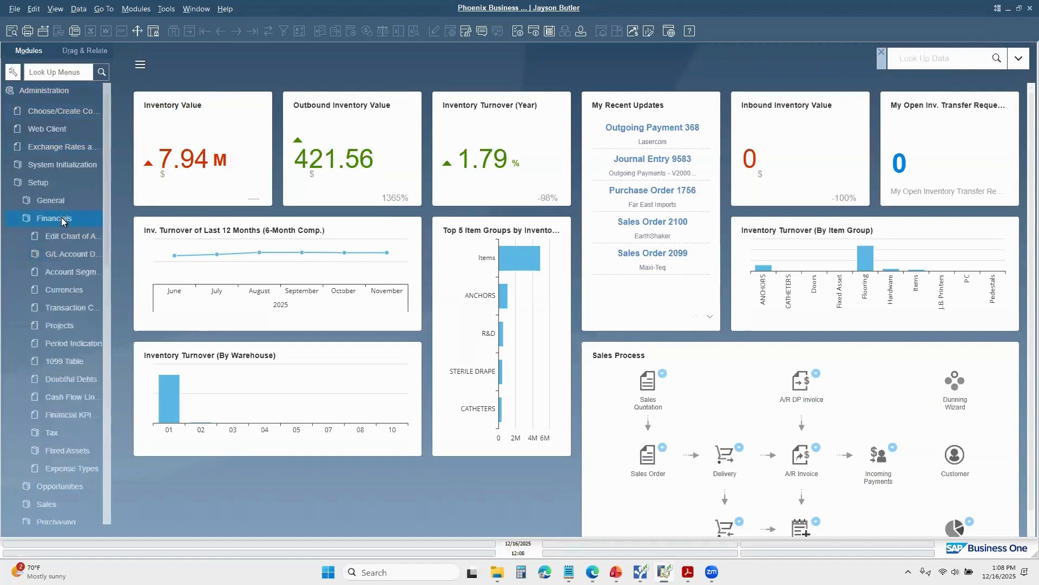
left_click(67, 362)
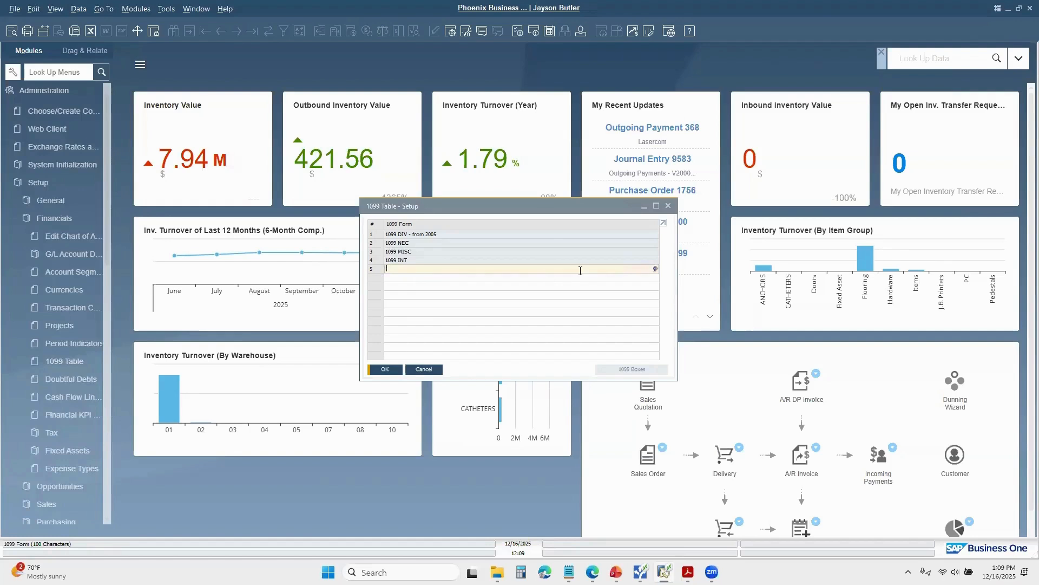
type("1099")
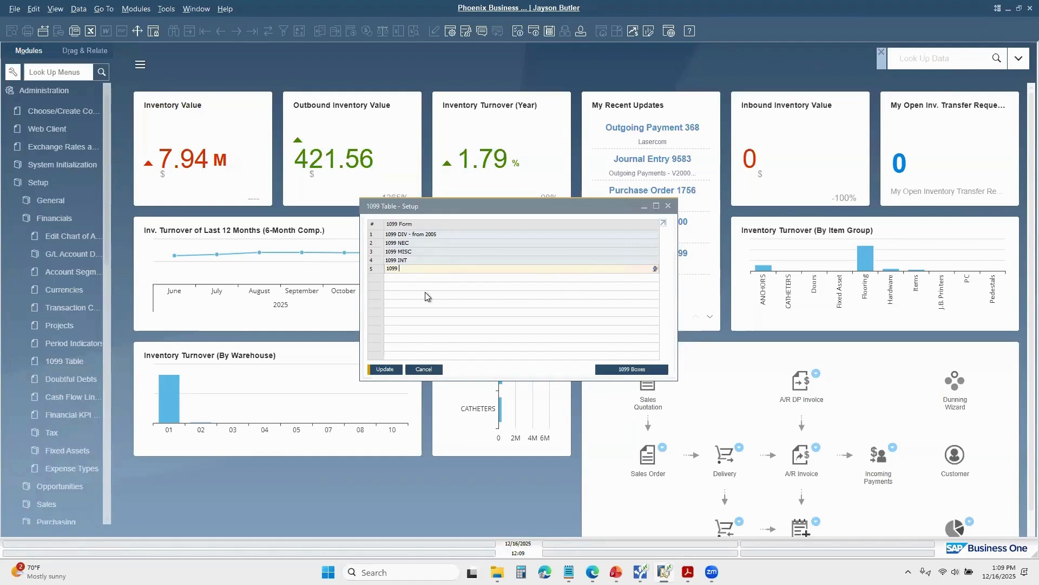
key("BackSpace")
key("BackSpace")
key("BackSpace")
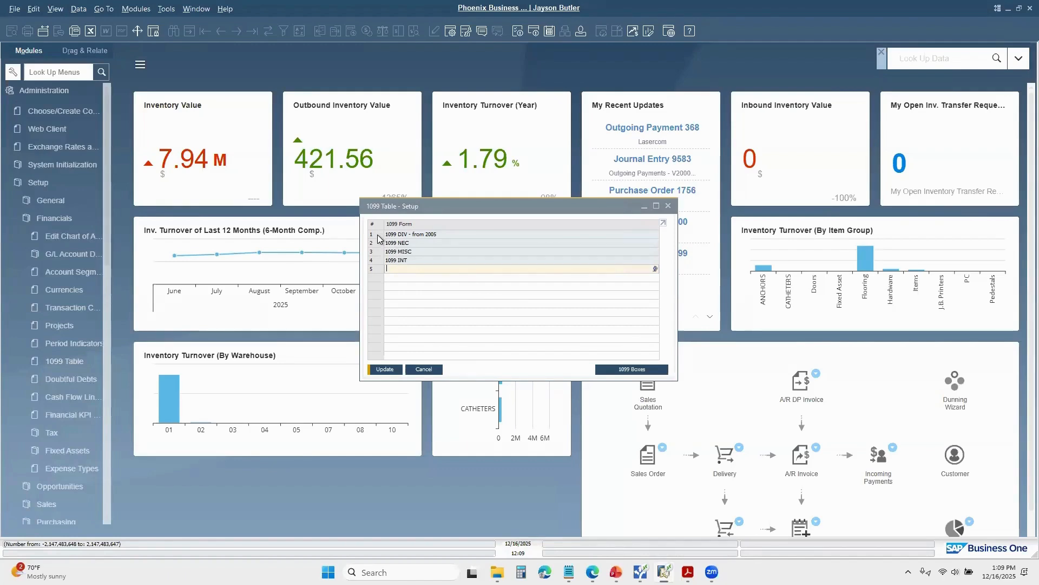
Step: Open the 1099 boxes of the 1099 MISC form and place their window over the 1099 table window
left_click(379, 253)
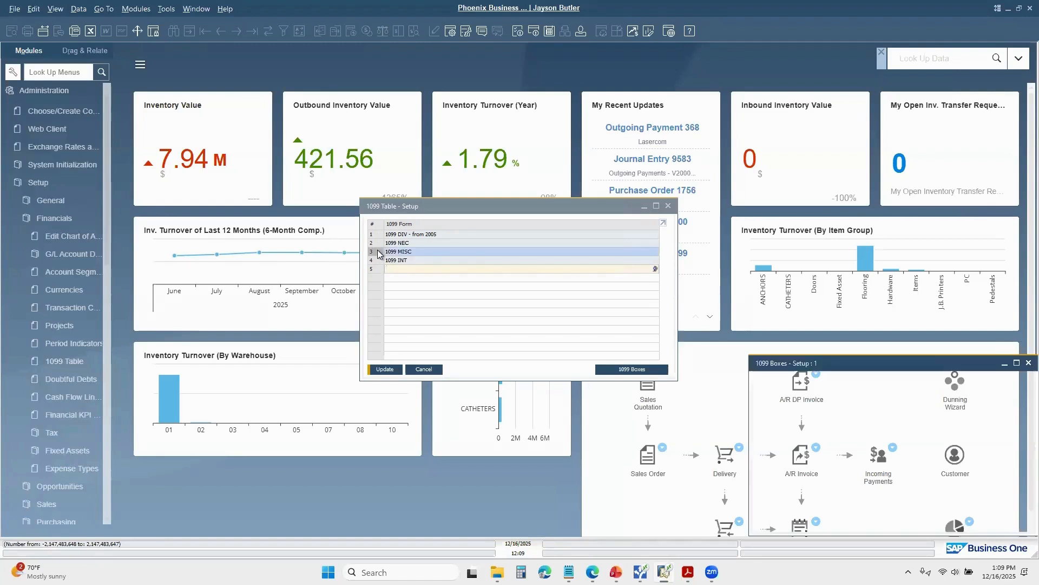
left_click_drag(795, 357, 581, 186)
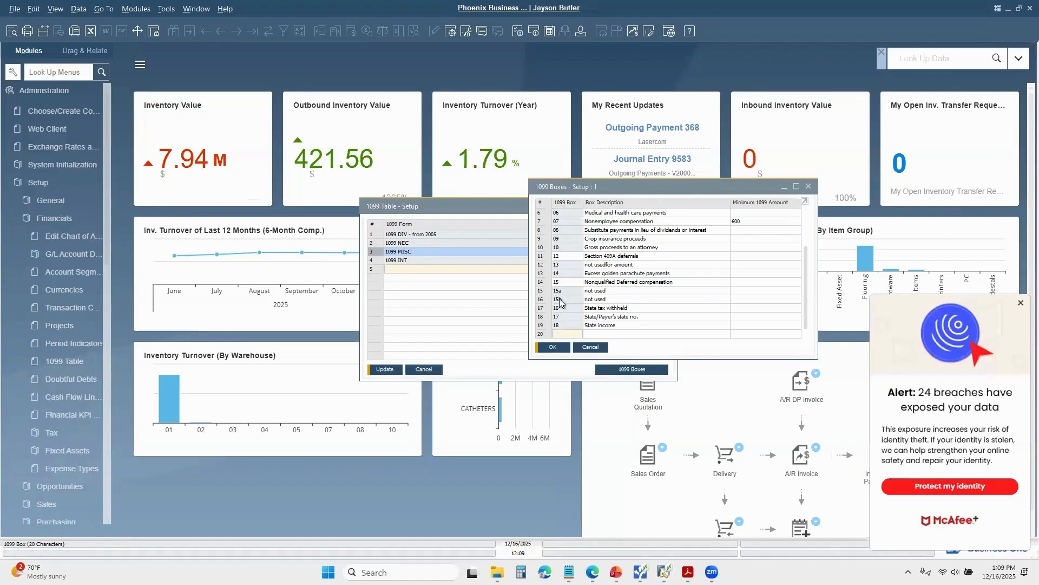
left_click(1018, 304)
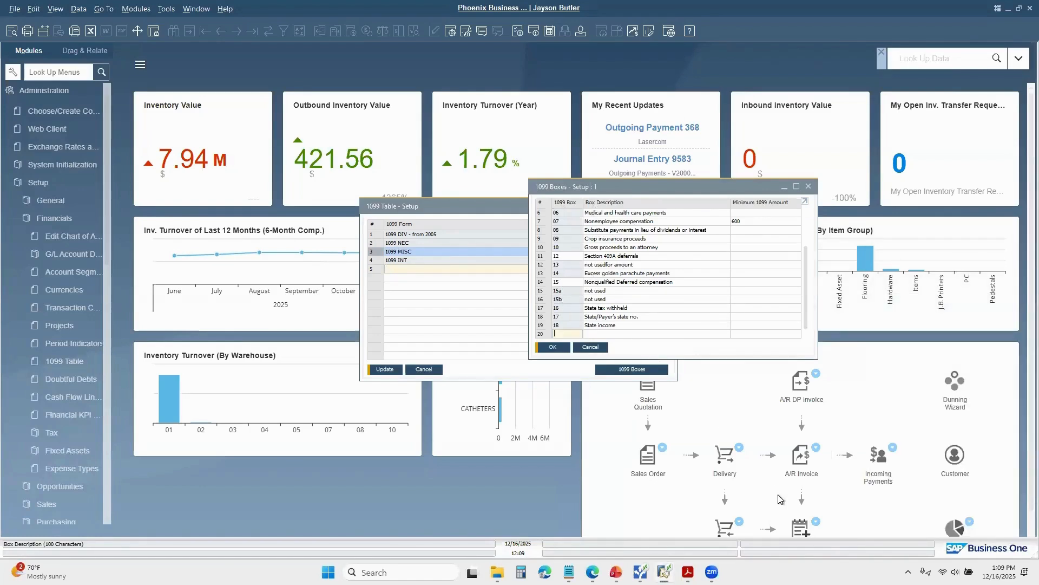
Step: Switch to Adobe Acrobat and examine the numbered boxes on Copy A of the 1099-MISC form PDF
mouse_move(712, 571)
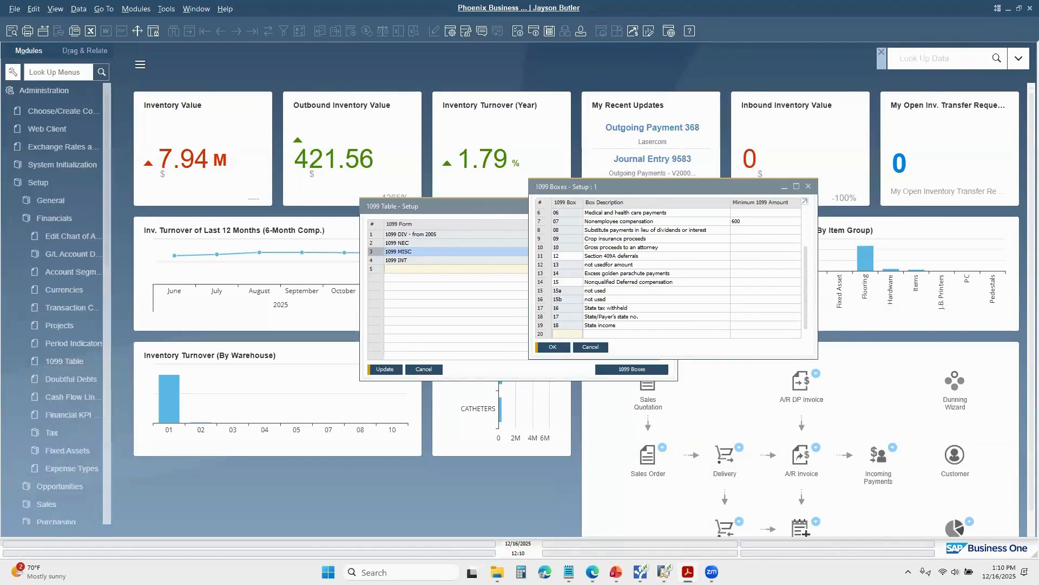
left_click_drag(448, 69, 500, 67)
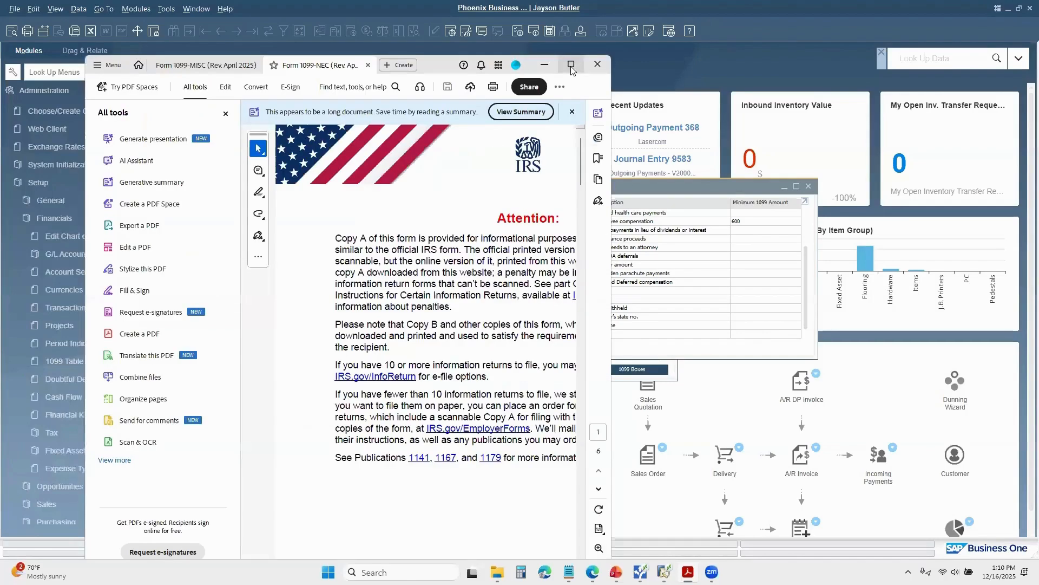
left_click(563, 70)
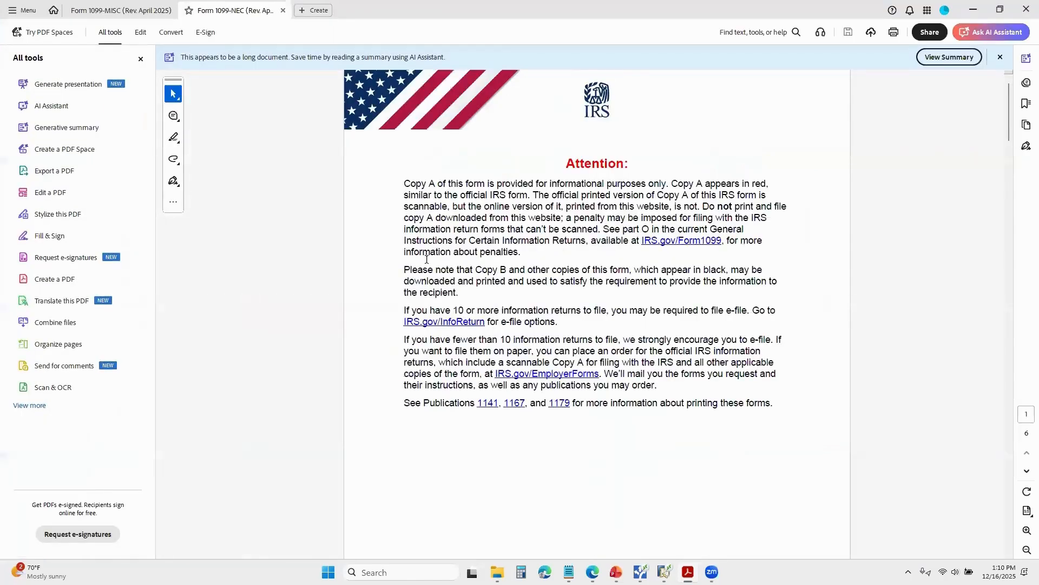
left_click(129, 15)
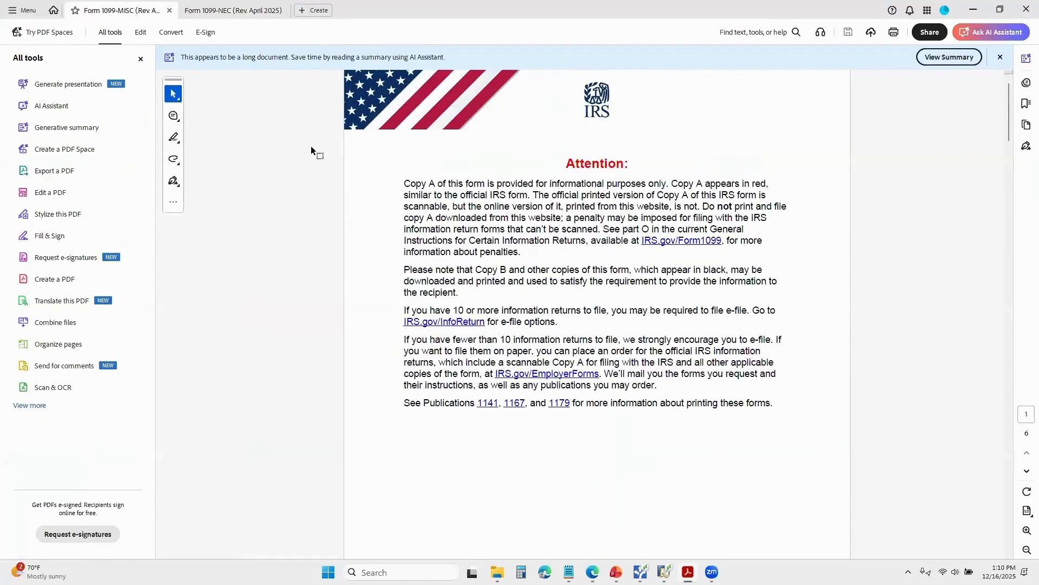
left_click(1010, 220)
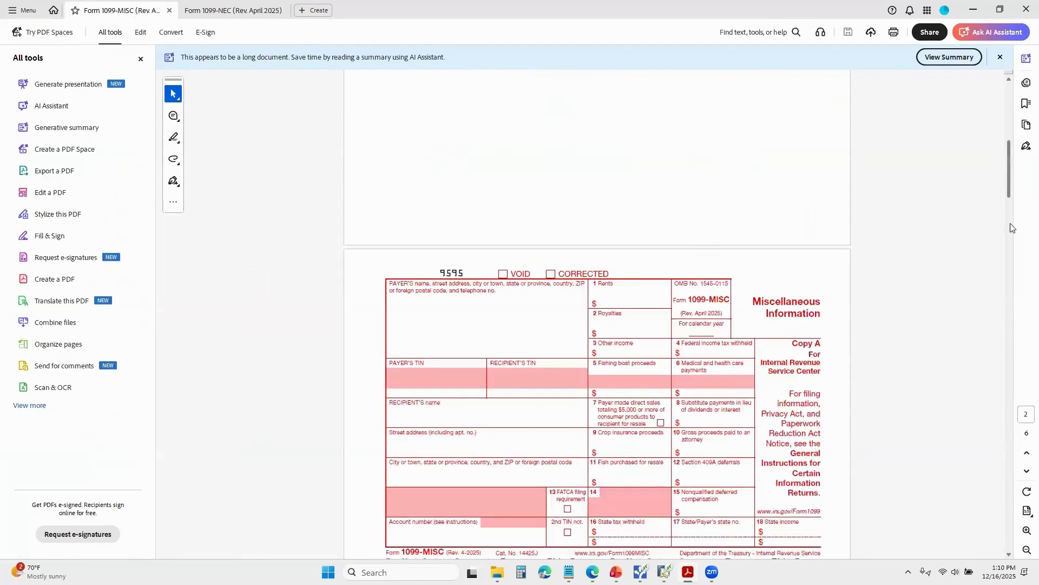
scroll(734, 261, "down", 2)
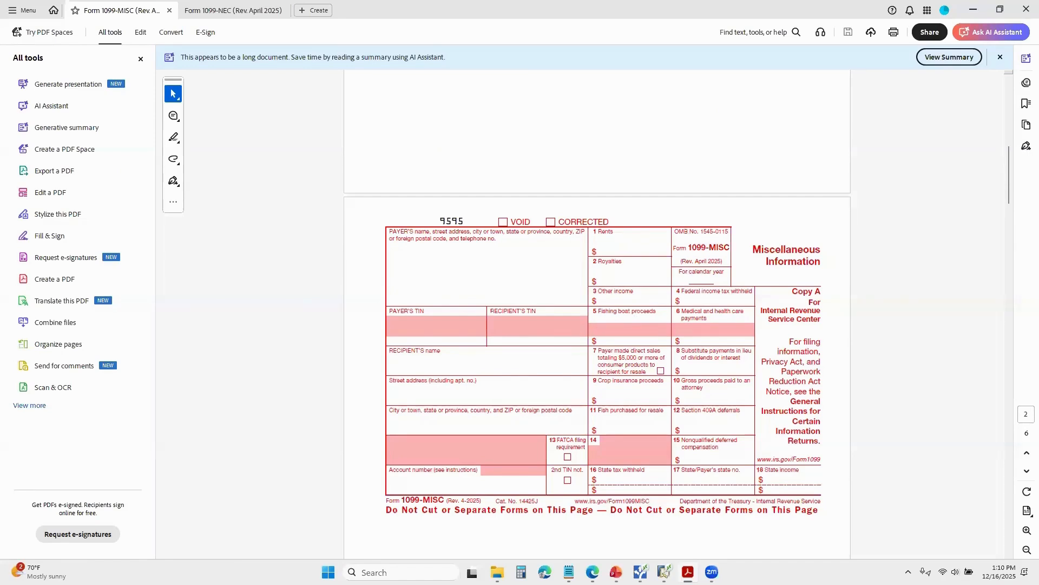
left_click(977, 17)
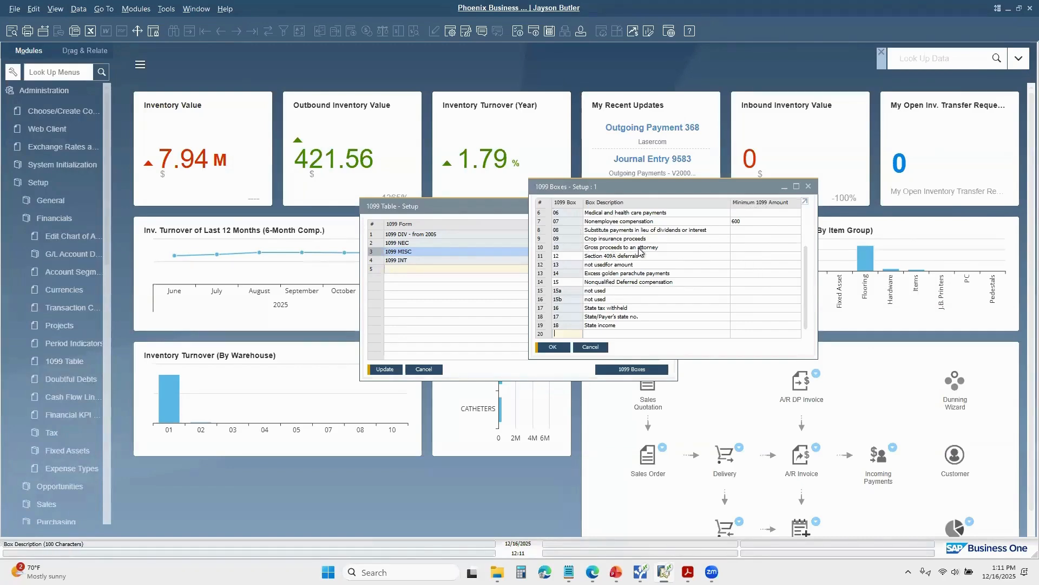
Step: In SAP Business One, set the minimum 1099 amount of box 06, Medical and health care payments, to 600
left_click(795, 212)
type("600")
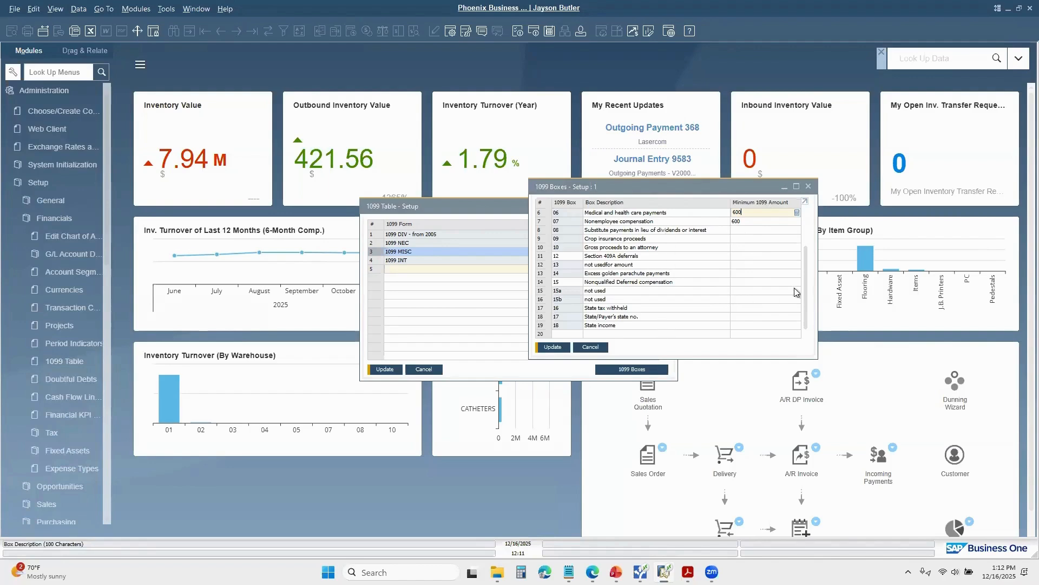
scroll(807, 211, "up", 3)
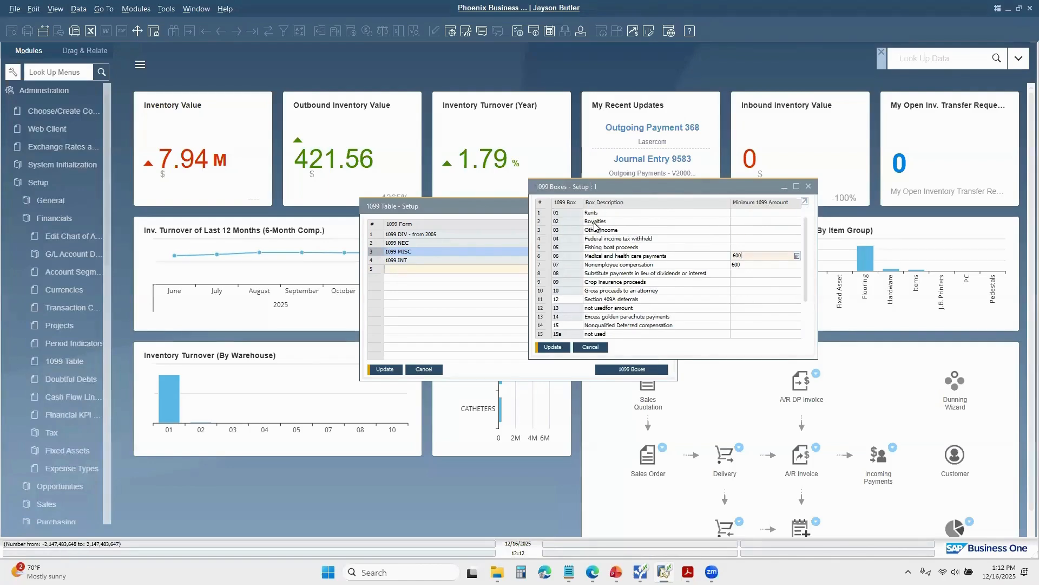
left_click(748, 220)
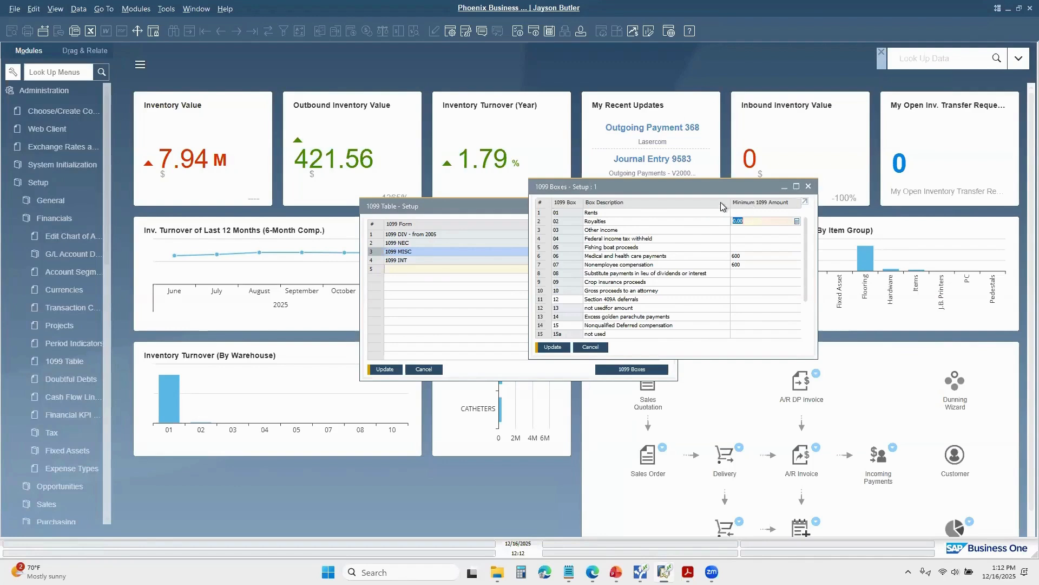
Step: Close the 1099 boxes and the 1099 table windows, saving the changes in both
left_click(808, 186)
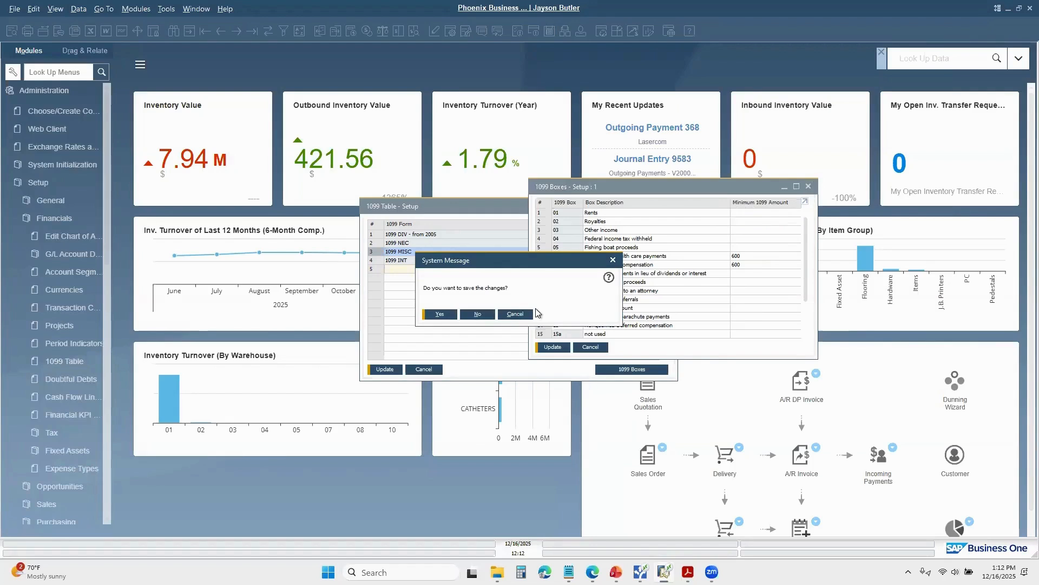
left_click(478, 315)
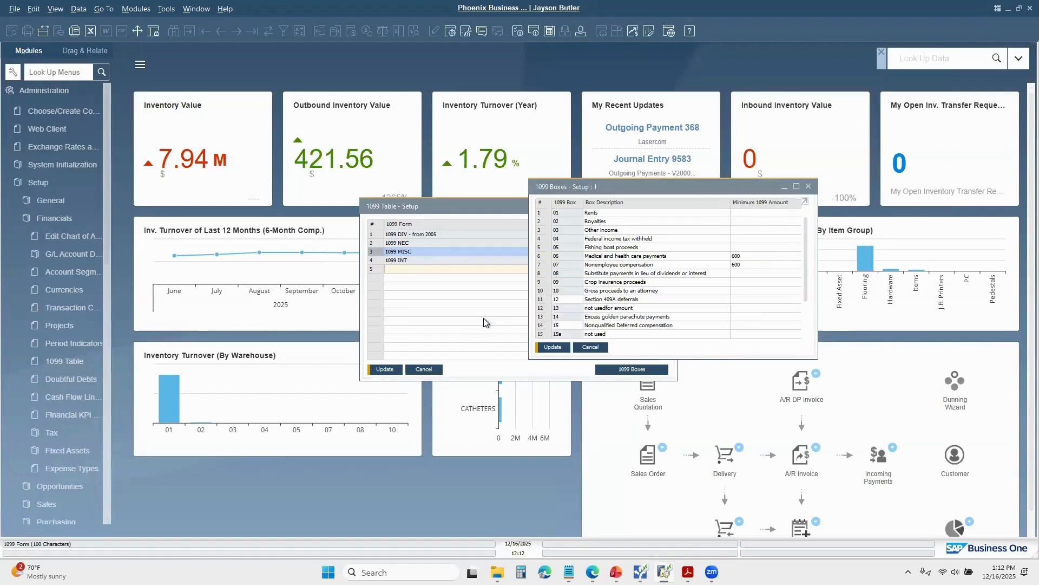
left_click(809, 187)
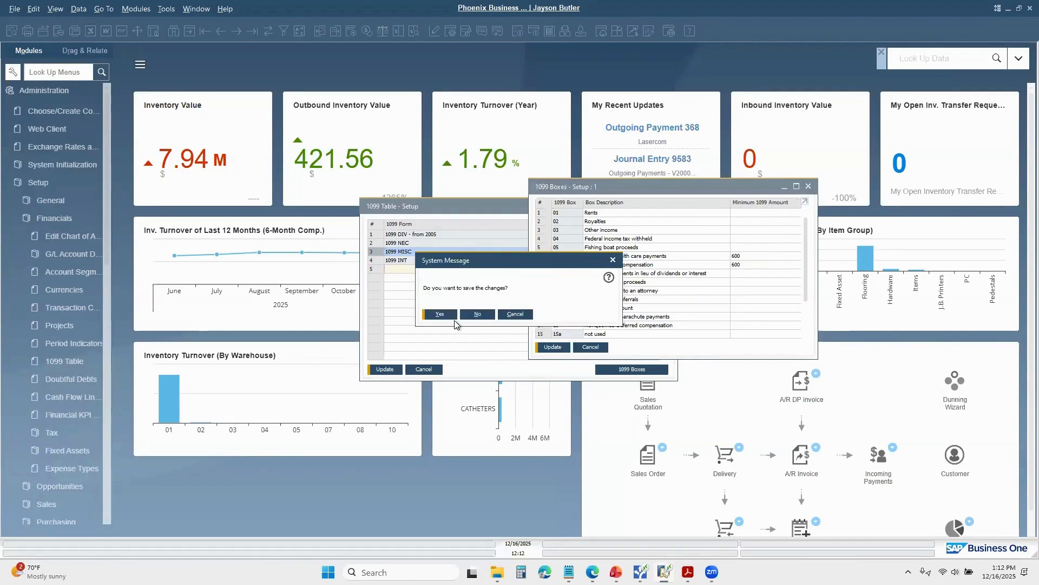
left_click(440, 316)
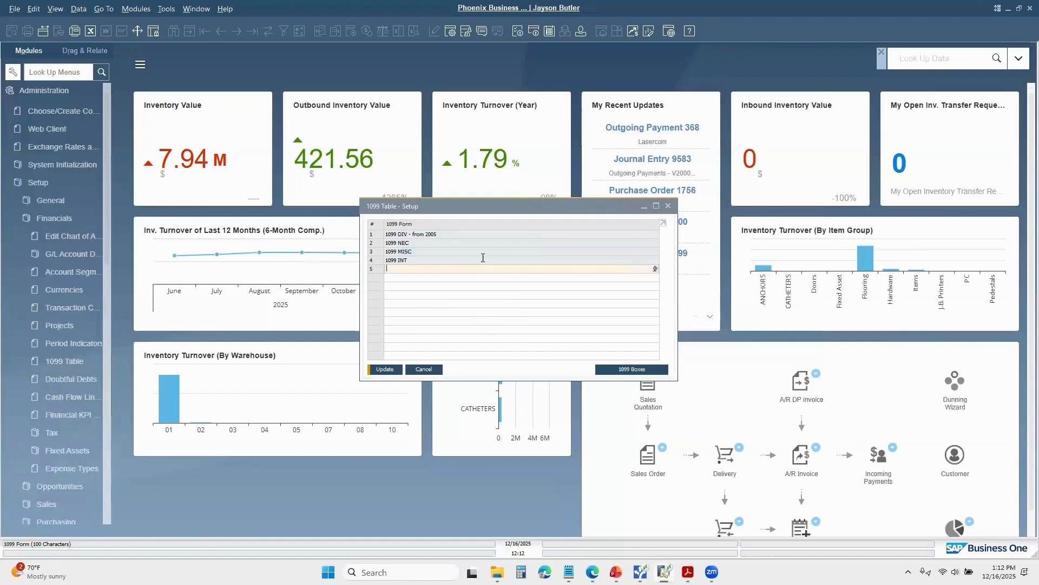
left_click(669, 207)
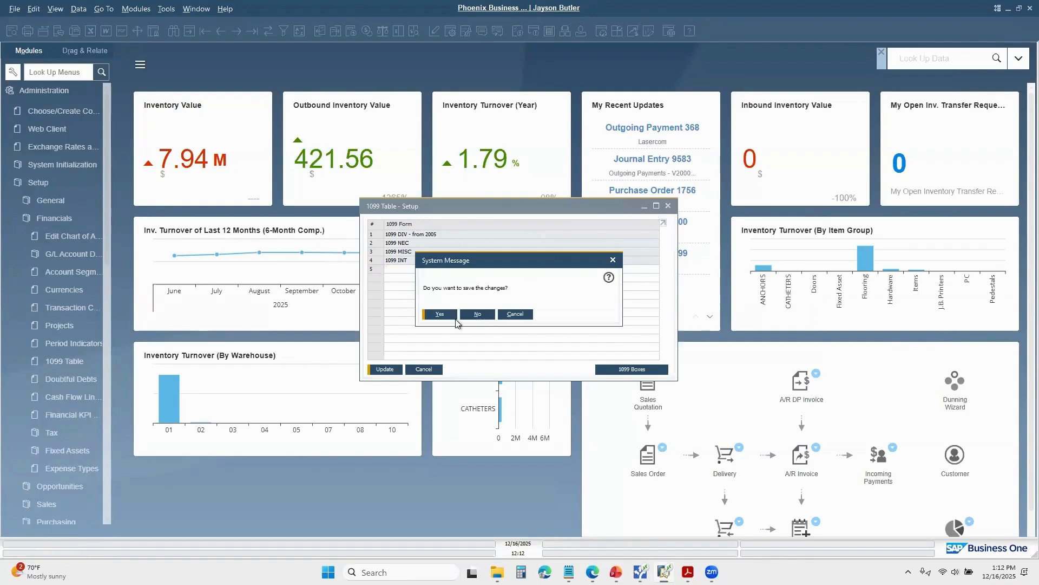
left_click(439, 314)
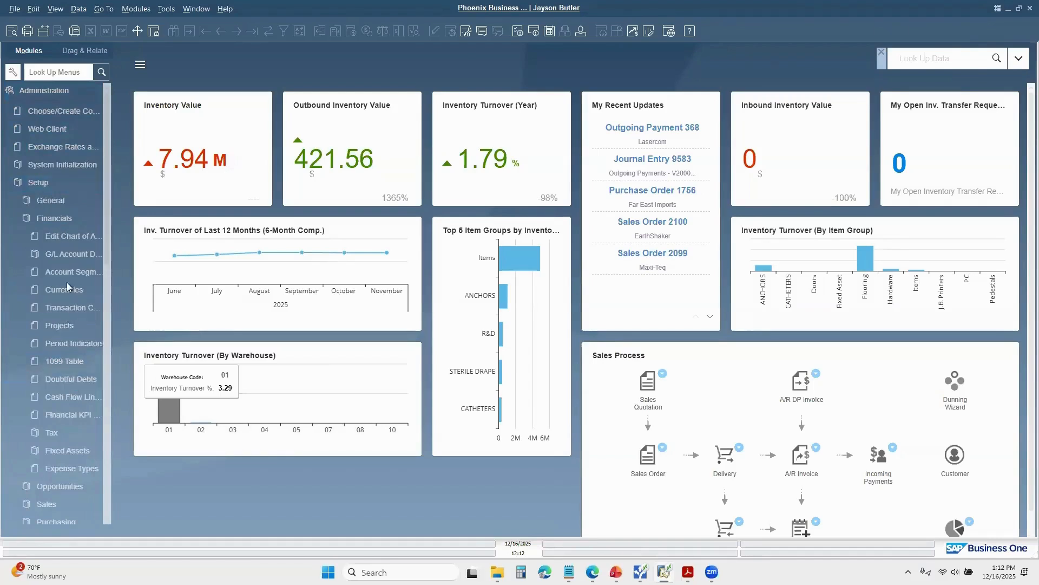
Step: Reopen the 1099 table, examine the boxes of the 1099 DIV form, and close both windows
left_click(65, 361)
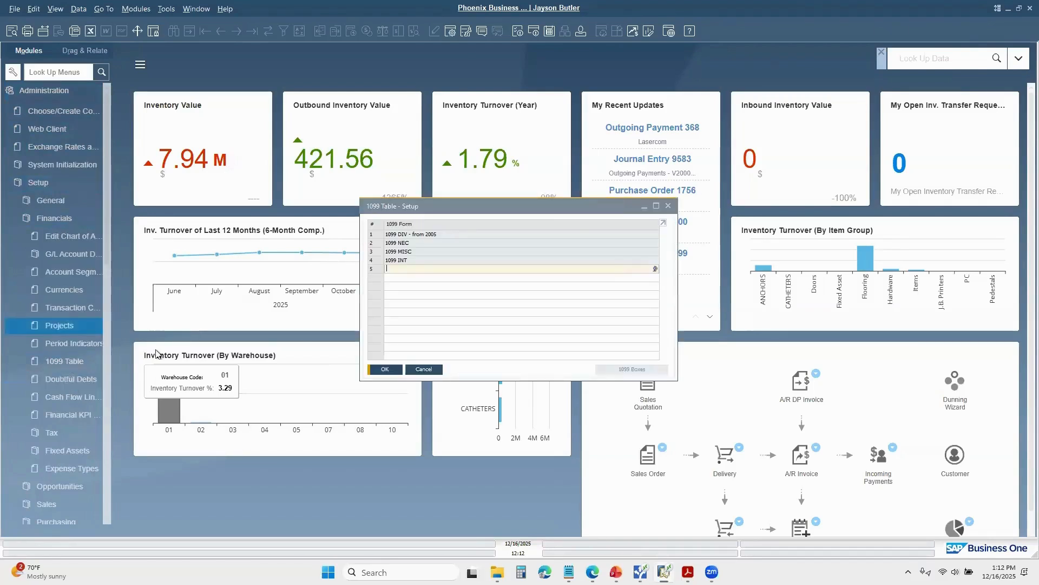
double_click(376, 235)
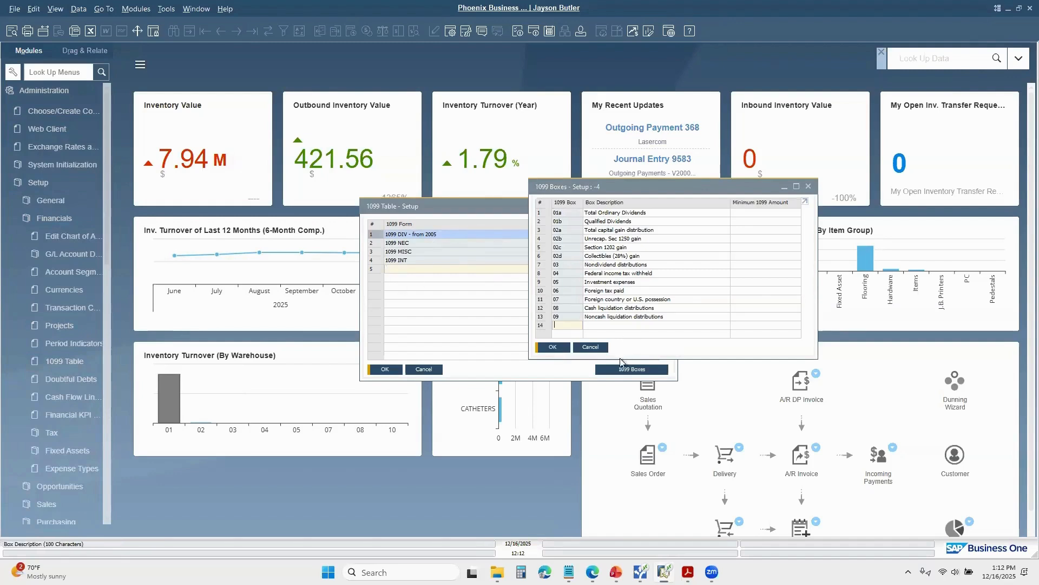
left_click(809, 188)
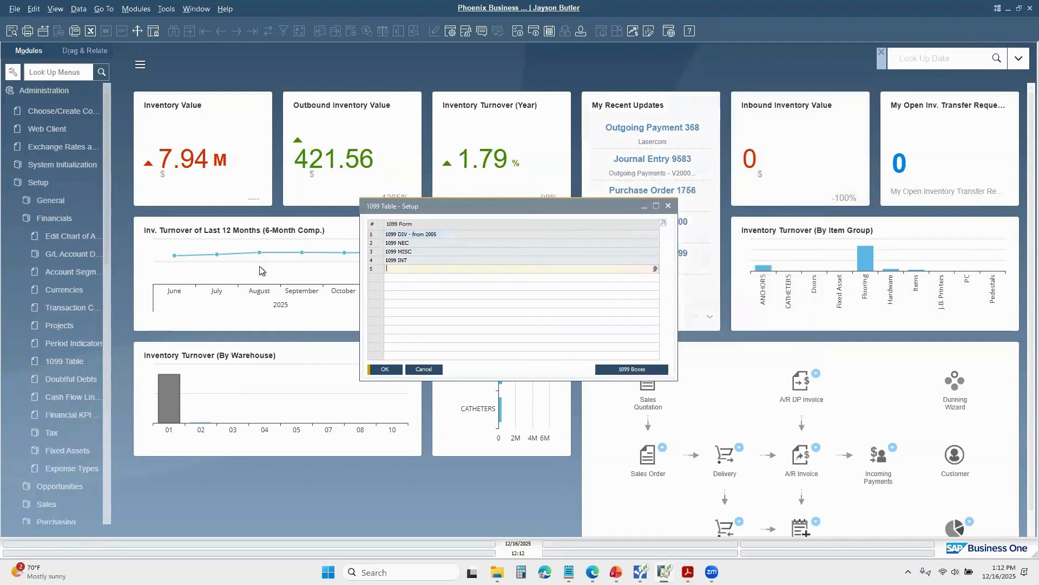
left_click(668, 207)
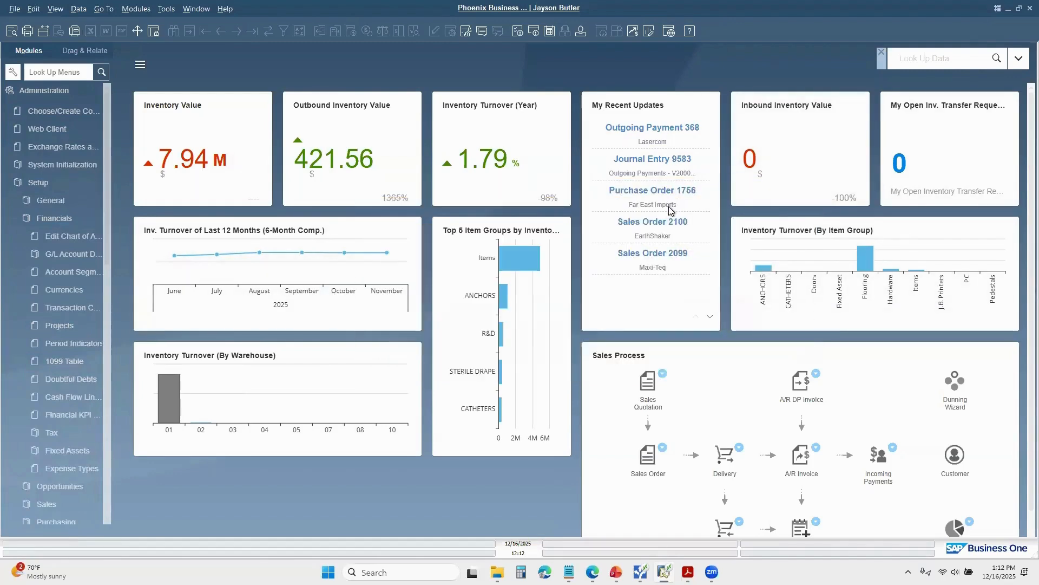
Step: Open the Business Partner Master Data and show the accounting details of the vendor SMD Technologies
left_click(26, 182)
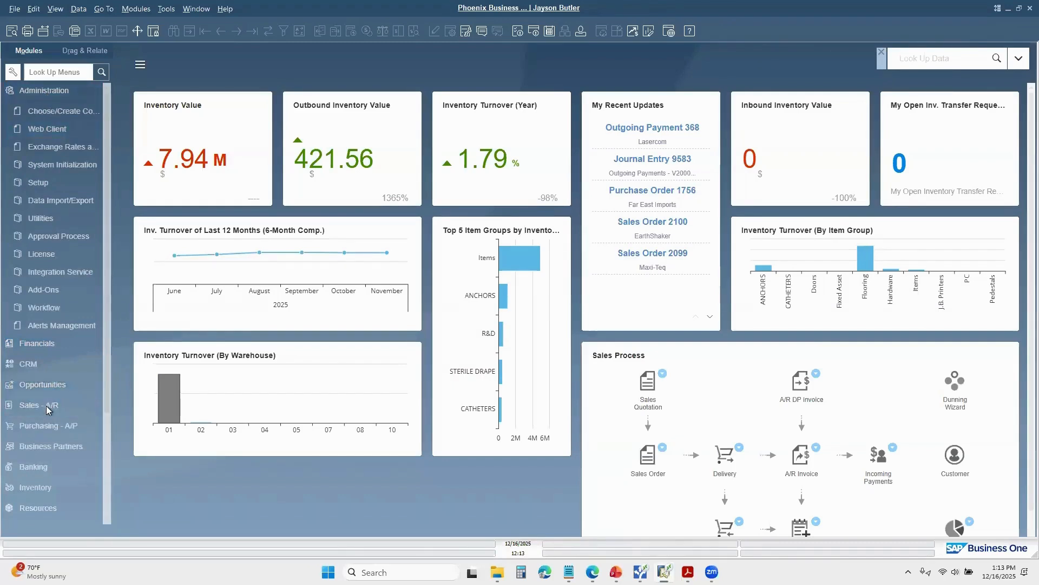
left_click(48, 447)
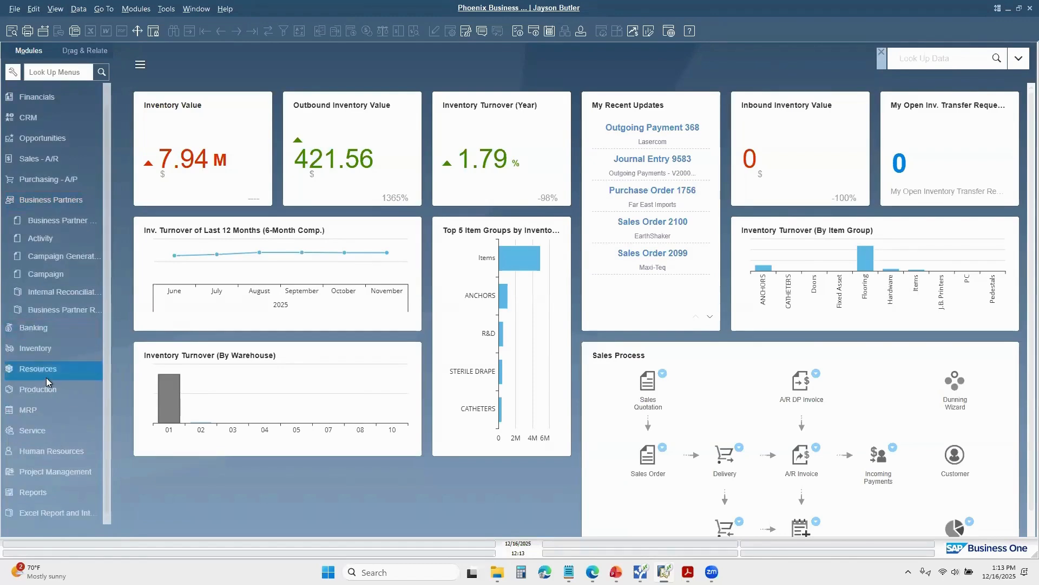
left_click(64, 221)
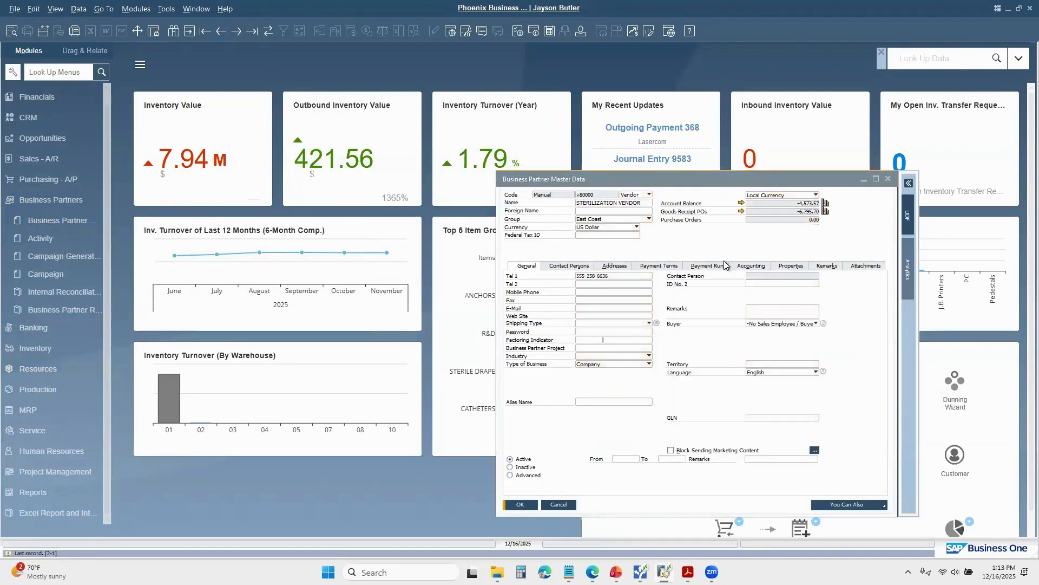
left_click(754, 266)
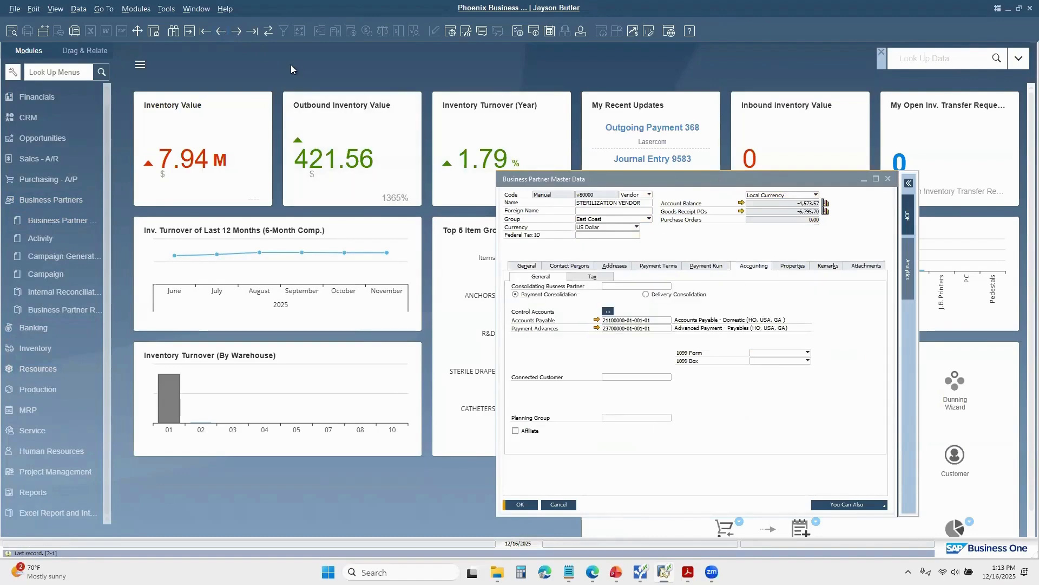
left_click(221, 31)
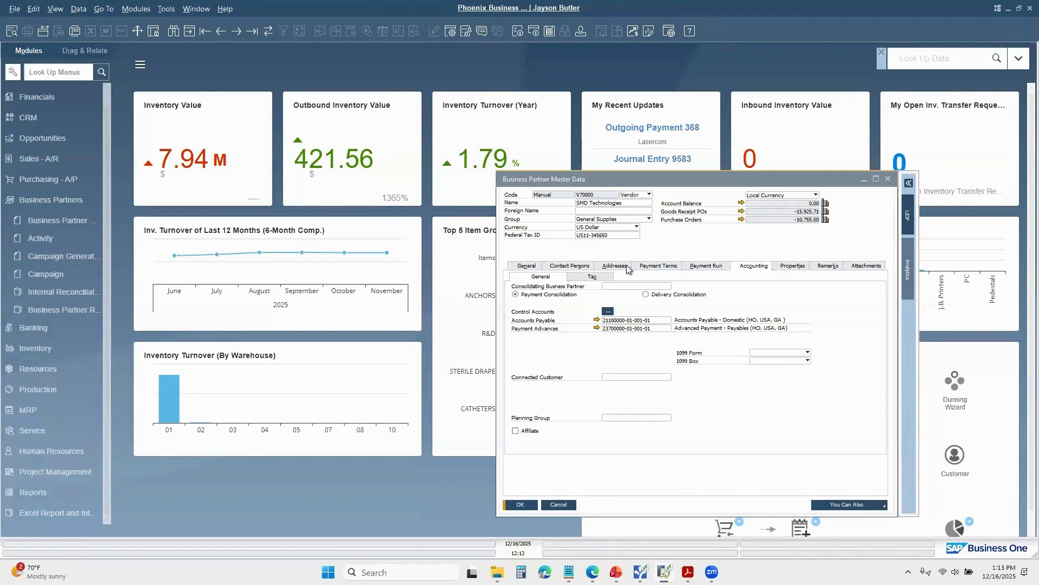
Step: Browse back through the vendor records to LG NanoH2O, review its 1099 form and box, and close the master data window
left_click(220, 32)
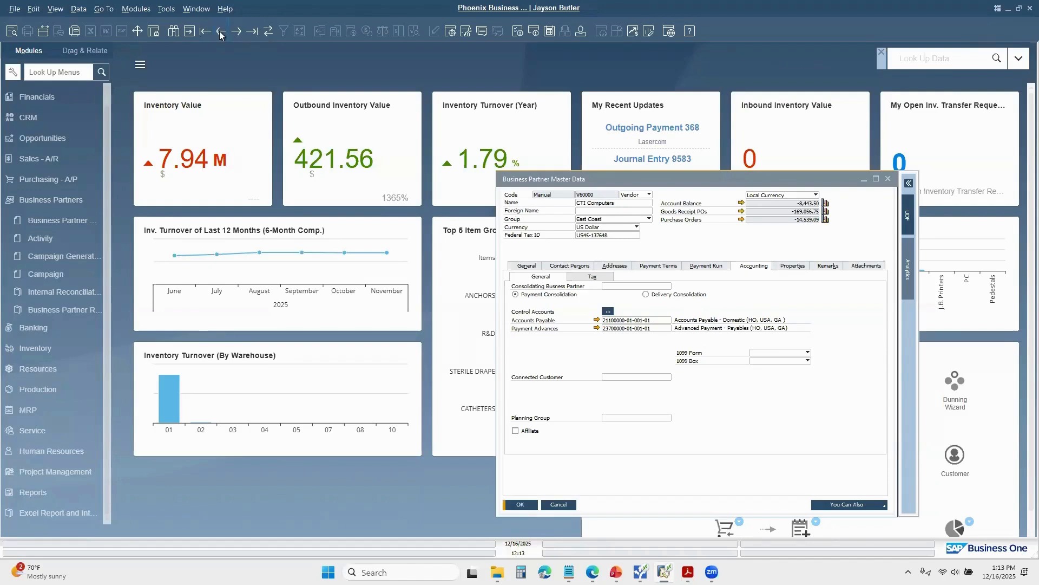
left_click(220, 31)
left_click(220, 31)
left_click(221, 31)
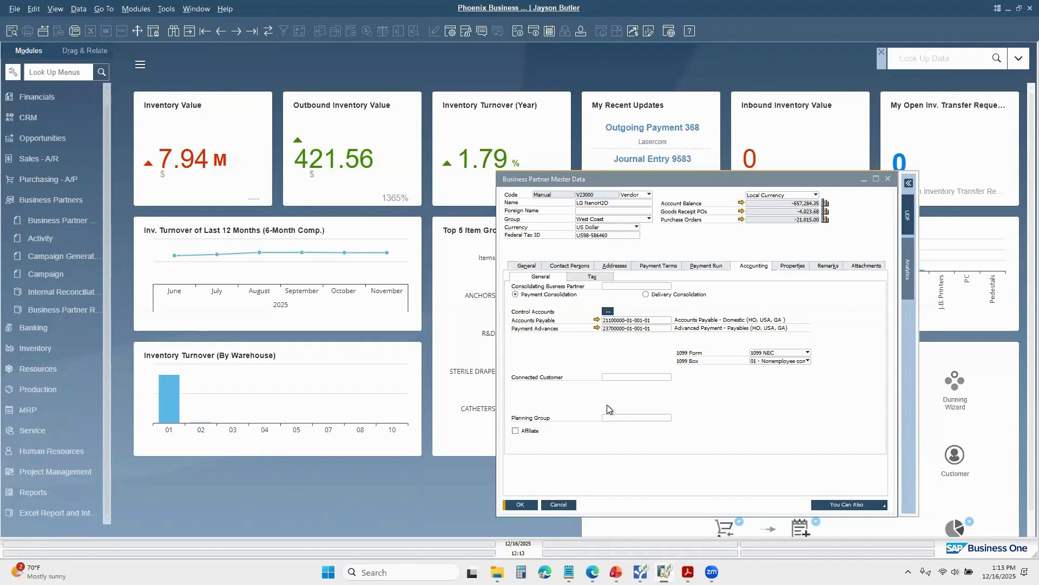
left_click(886, 180)
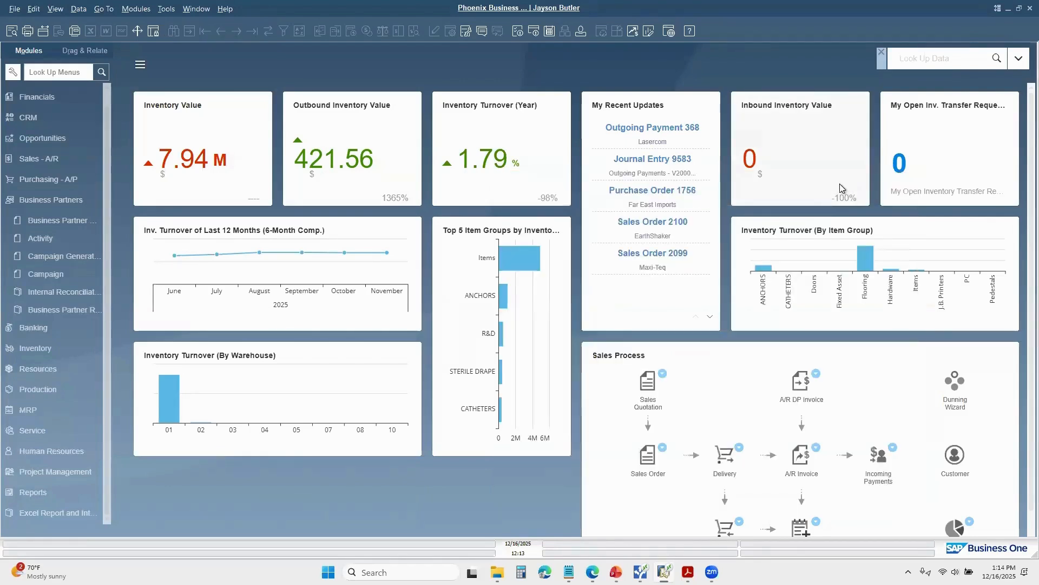
Step: Widen the modules menu and open the selection criteria for the 1099 Opening Balance
left_click(31, 199)
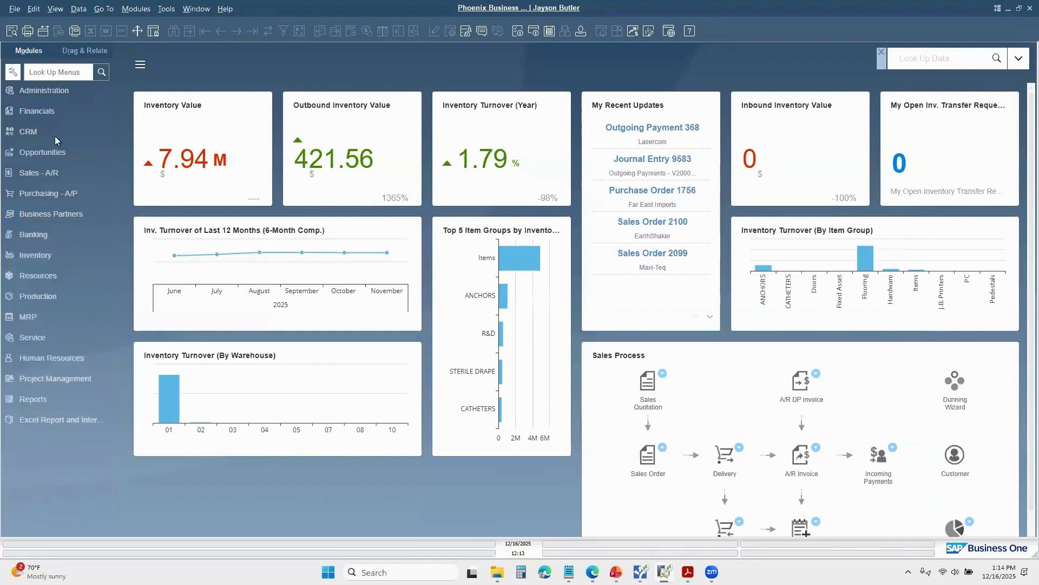
left_click(50, 115)
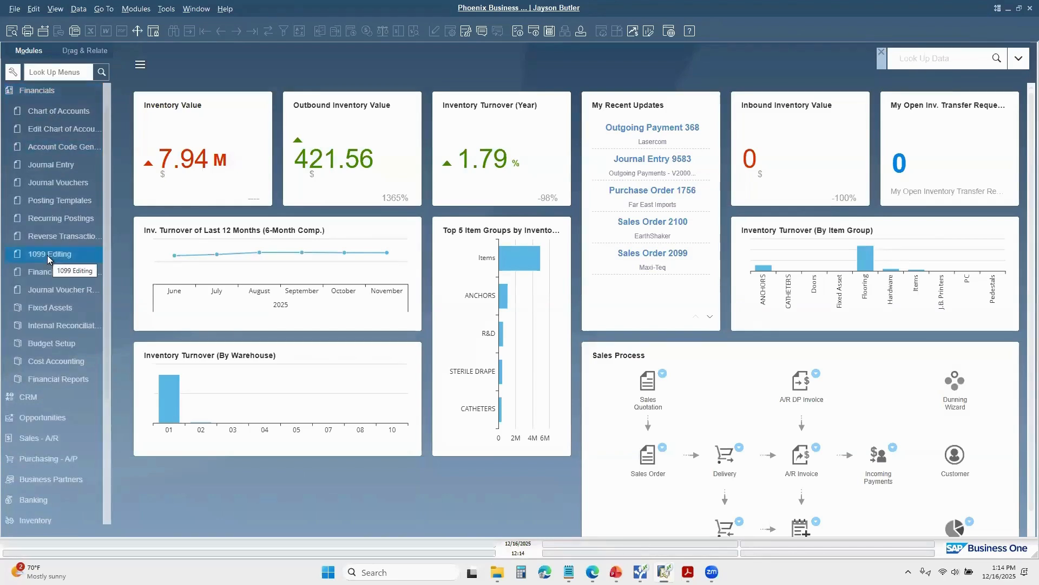
left_click(64, 97)
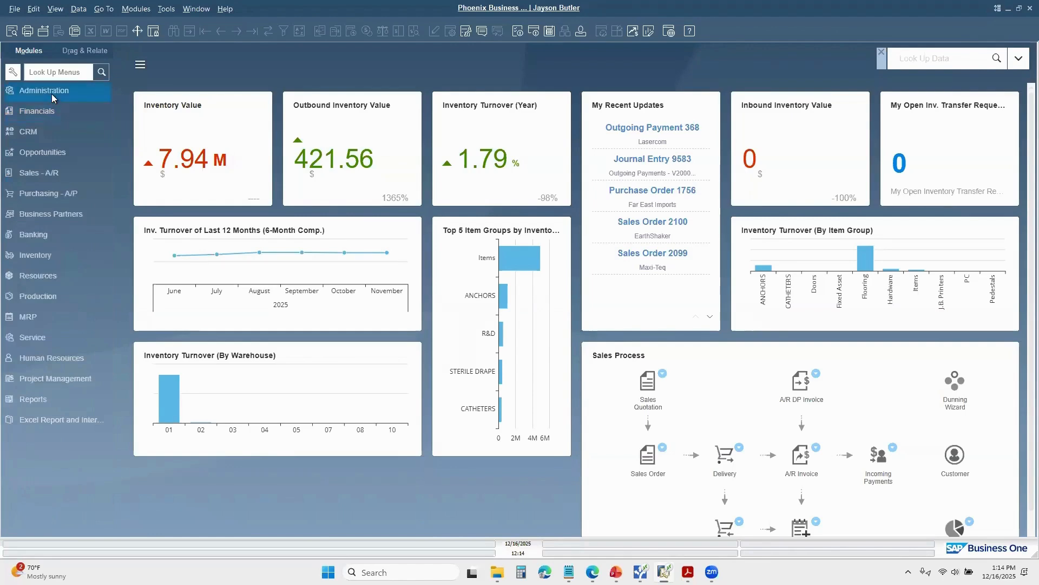
left_click(50, 93)
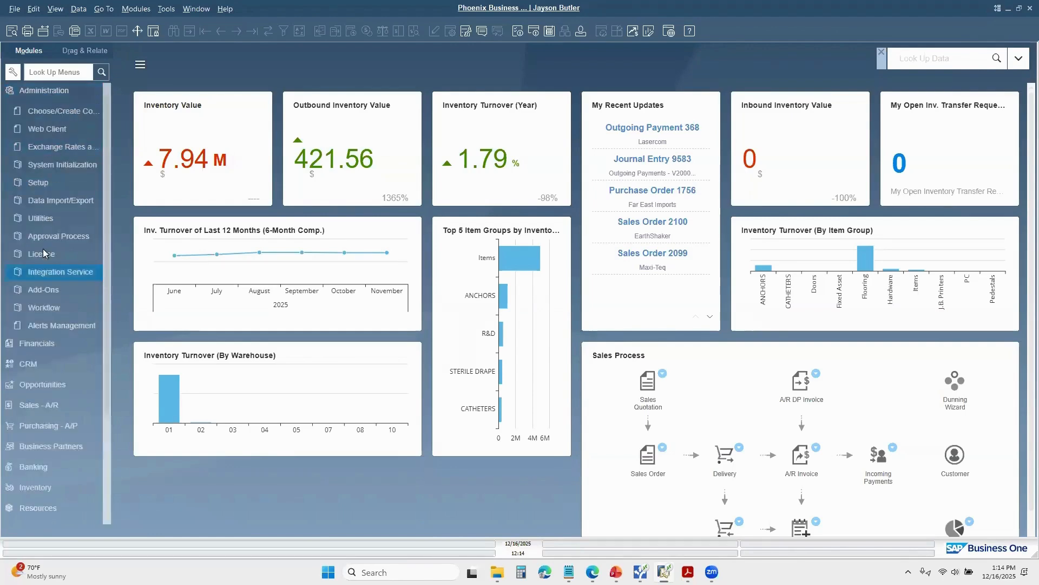
left_click(53, 184)
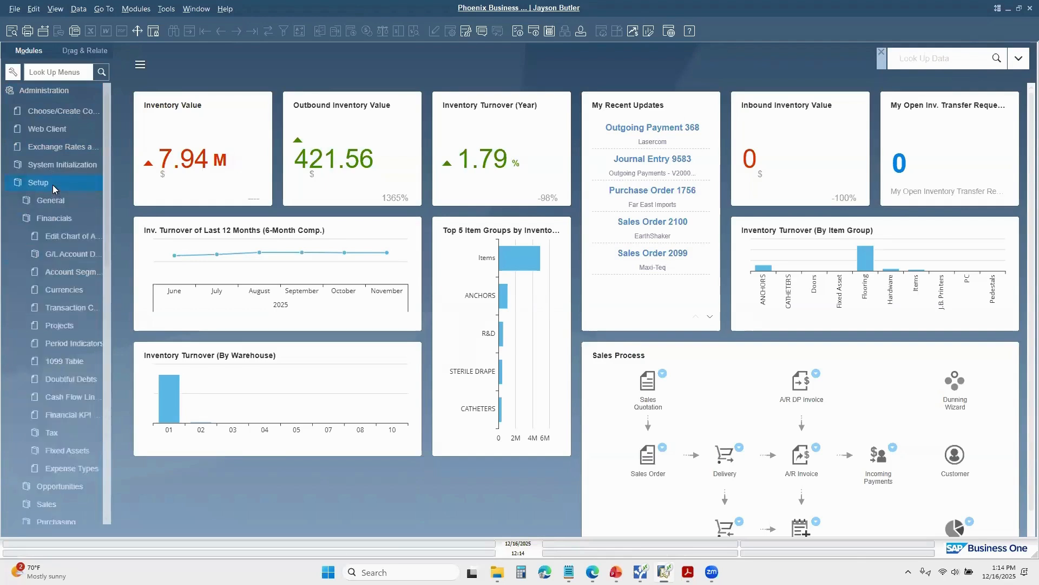
left_click(60, 164)
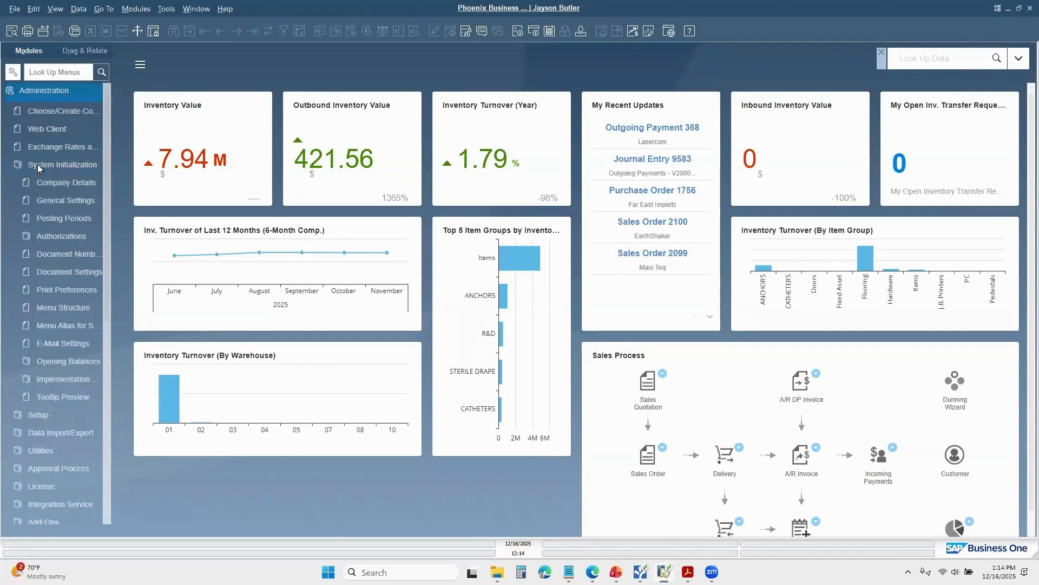
left_click(51, 363)
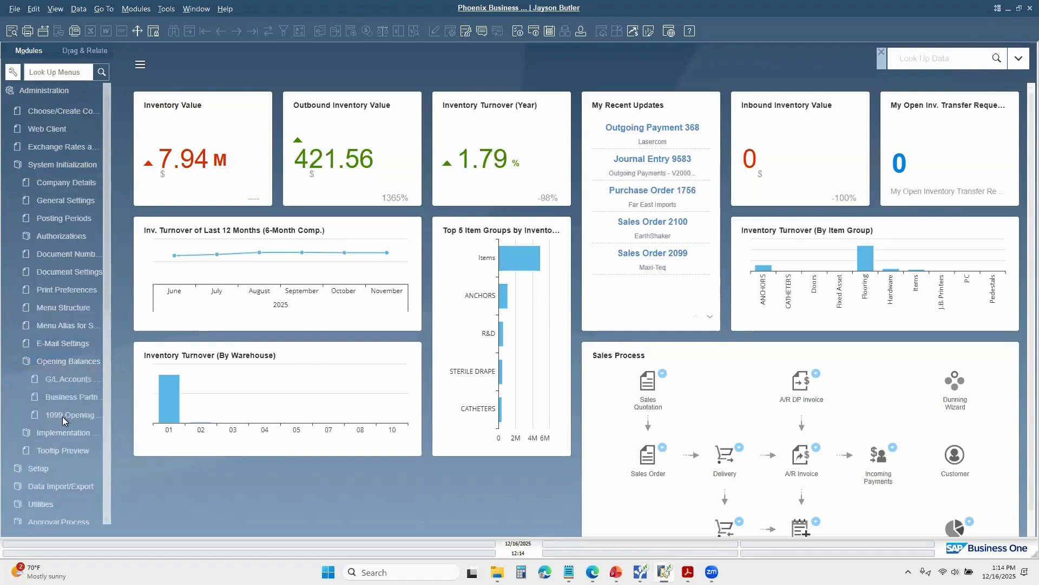
left_click_drag(109, 420, 201, 431)
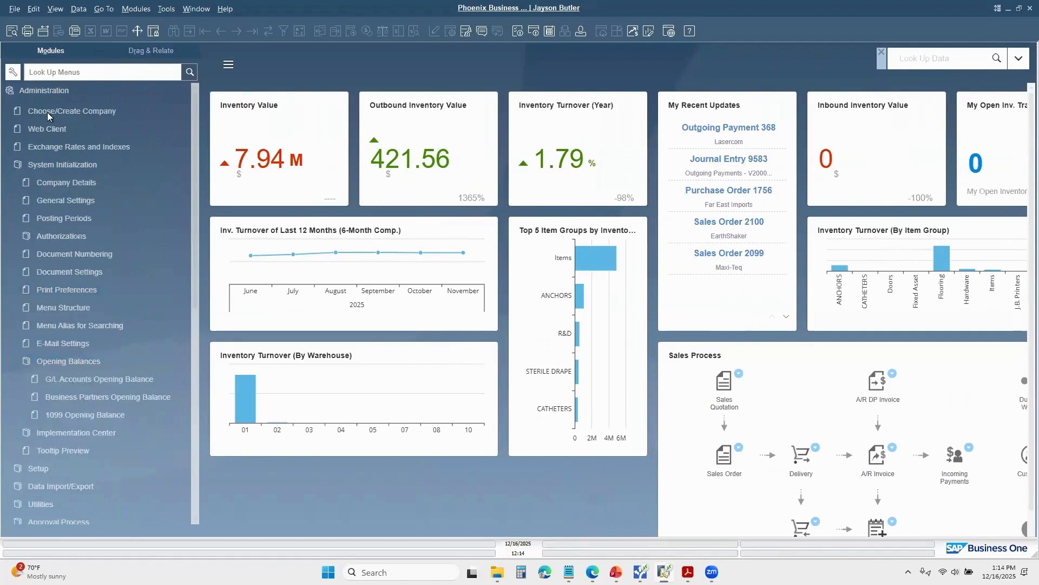
left_click(89, 417)
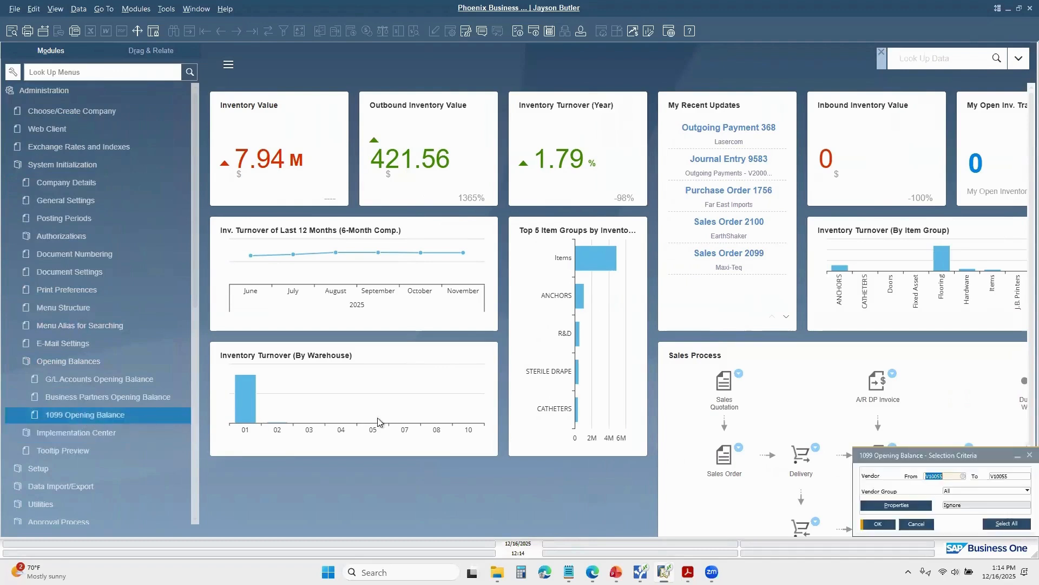
left_click_drag(914, 459, 396, 184)
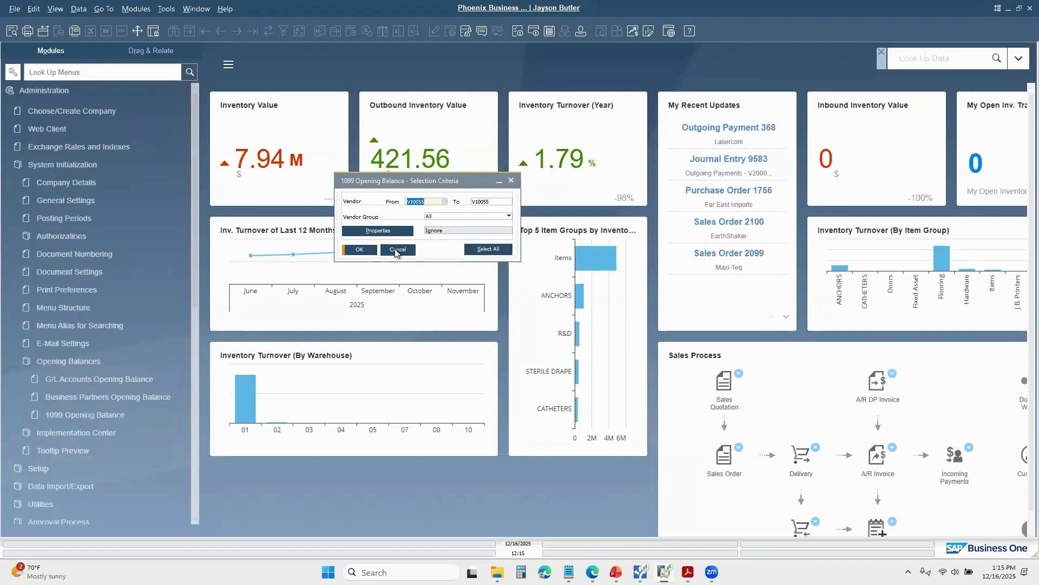
Step: Clear the vendor range, examine the 1099 opening balances of all vendors, and close the list
left_click(429, 201)
double_click(429, 201)
key("Delete")
double_click(490, 203)
key("Delete")
left_click(348, 254)
left_click_drag(781, 355, 518, 175)
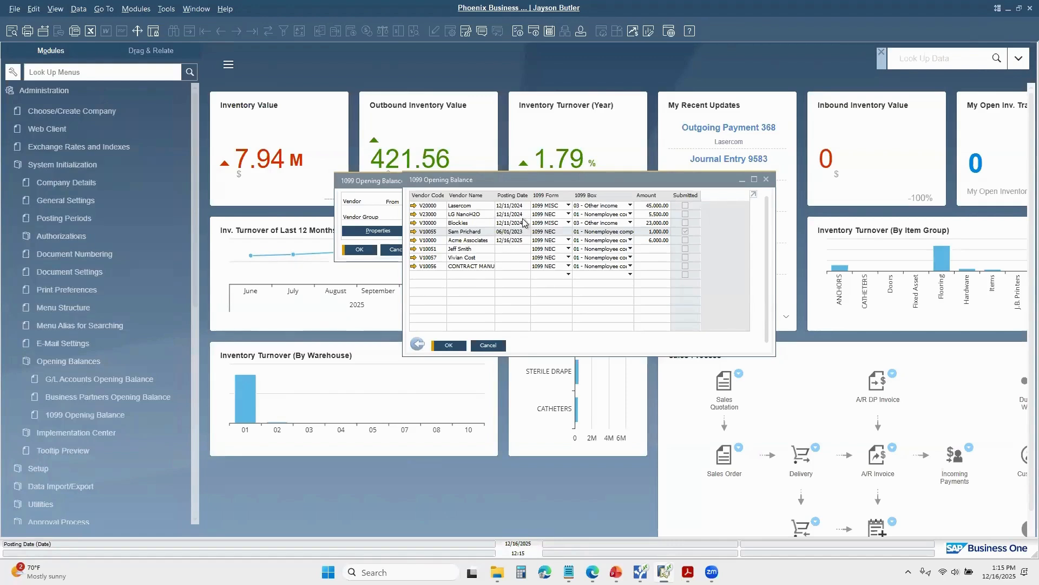
left_click(507, 249)
left_click(767, 180)
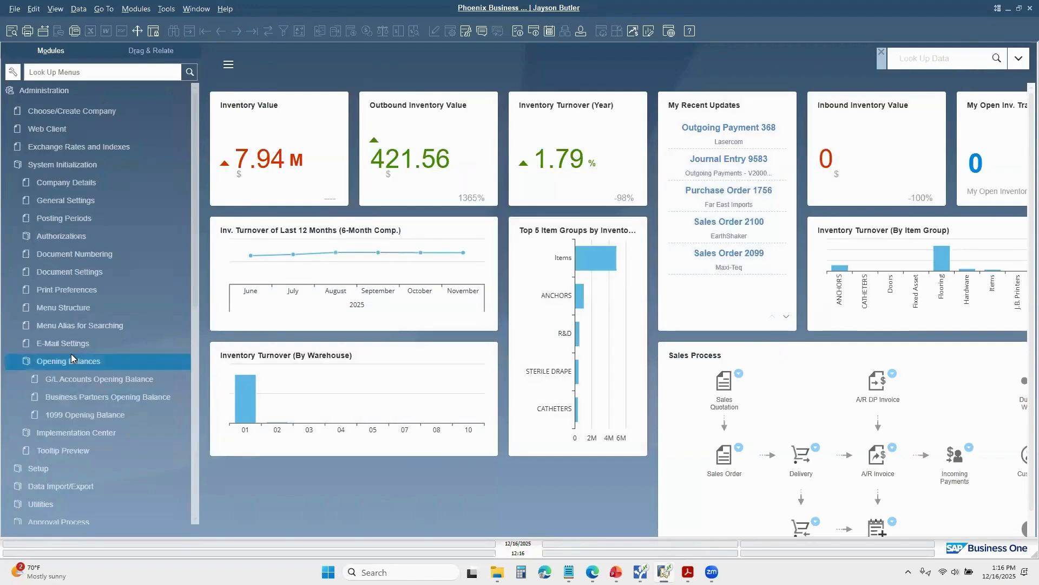
Step: Run 1099 Editing with the report type Open Invoices and Credit Memos and examine the listed vendor invoices
left_click(53, 91)
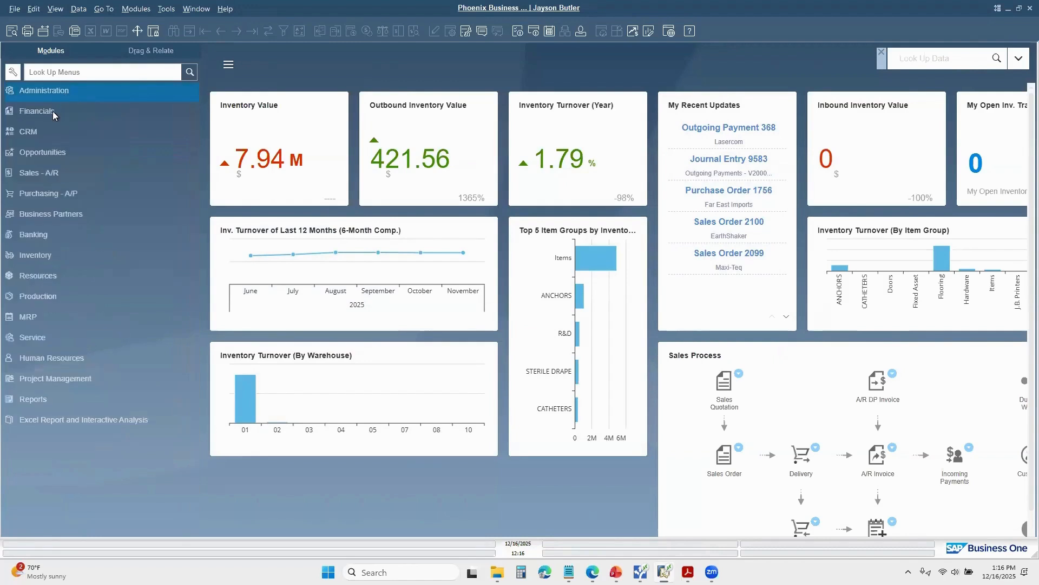
left_click(60, 114)
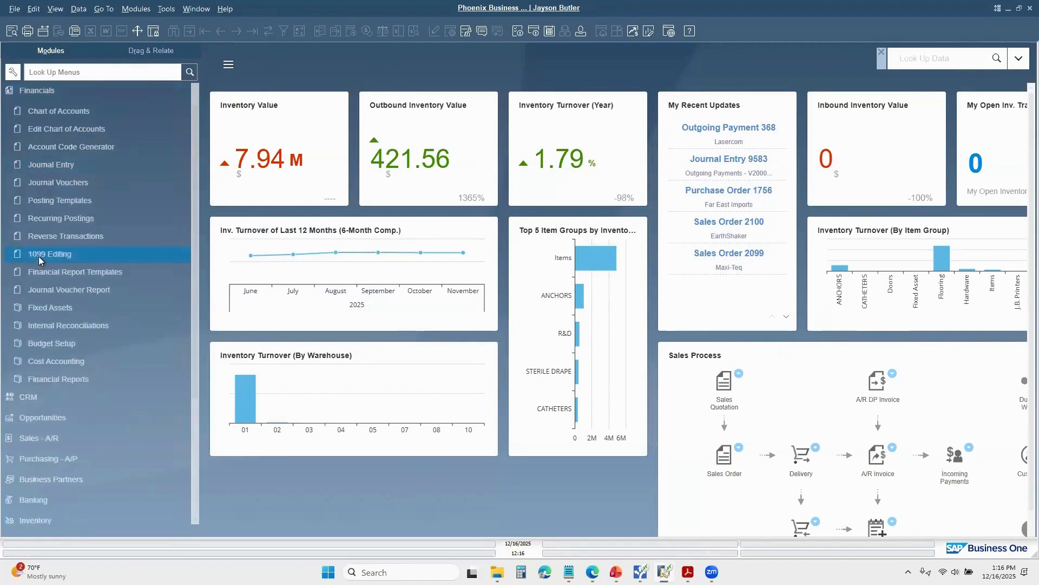
left_click(70, 258)
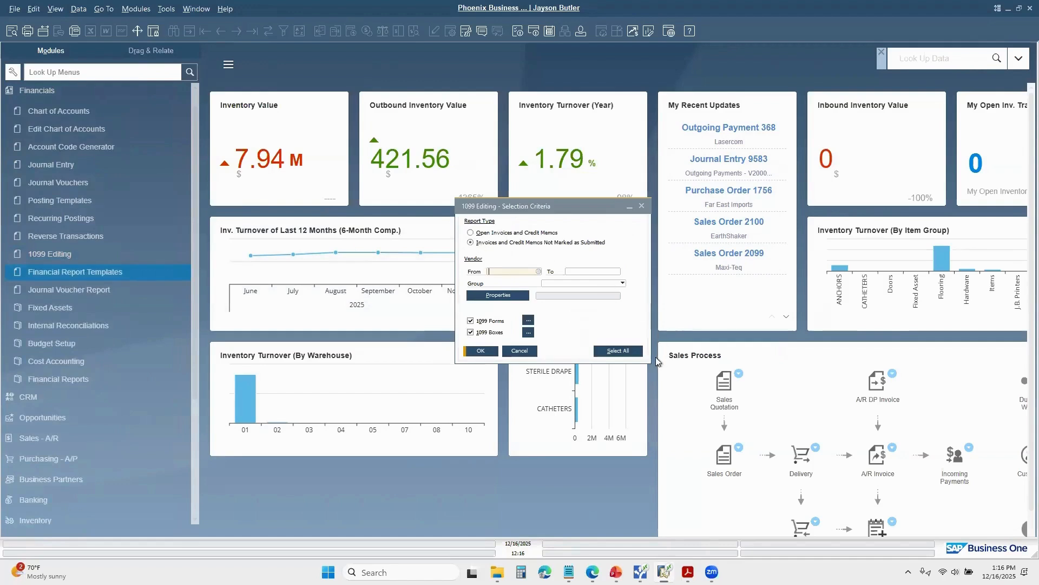
left_click(470, 233)
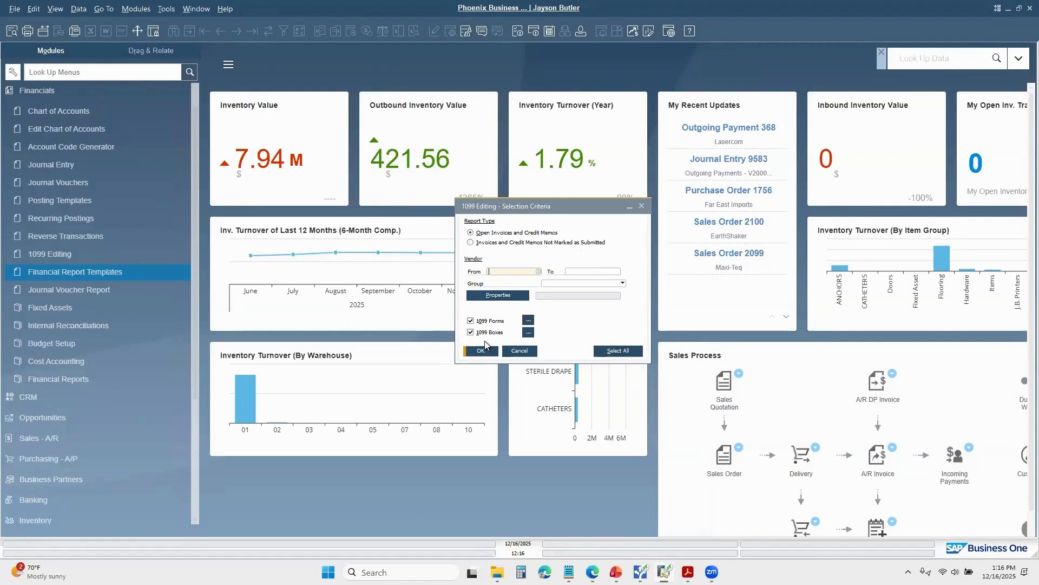
left_click(480, 351)
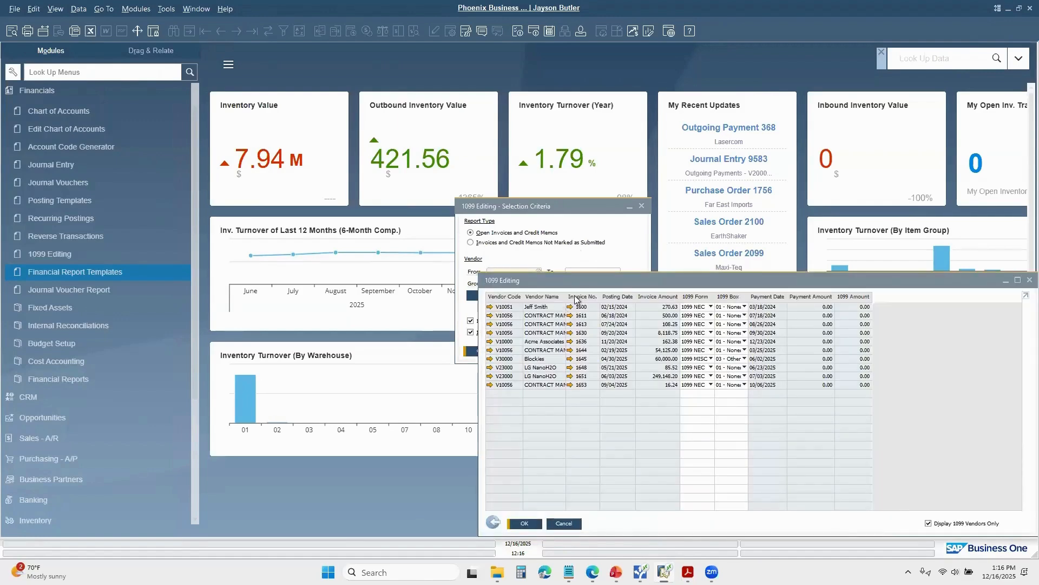
left_click_drag(584, 277, 568, 167)
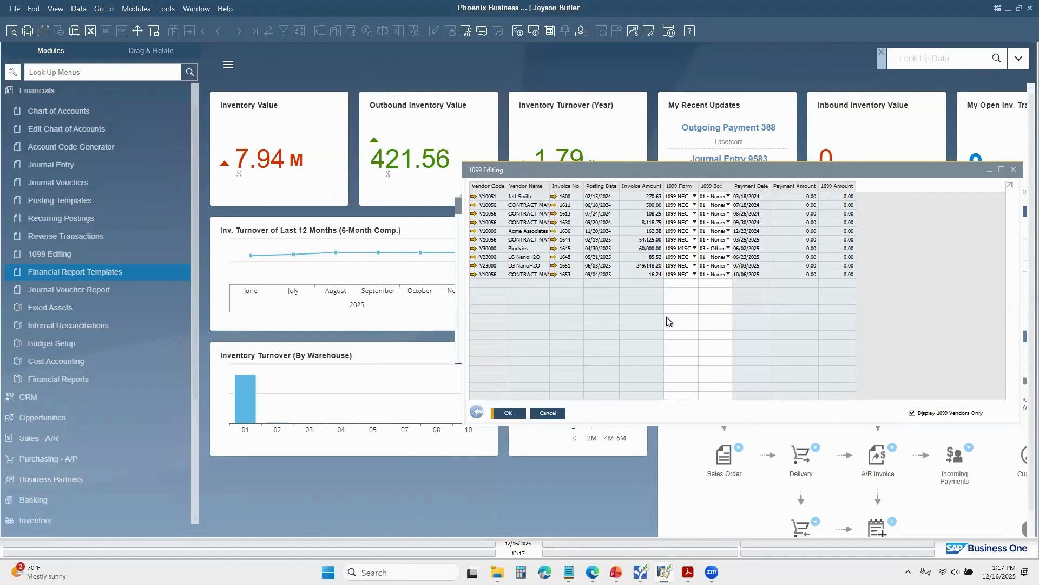
Step: Return to the 1099 Editing selection criteria and list the Invoices and Credit Memos Not Marked as Submitted
left_click(476, 413)
left_click(471, 242)
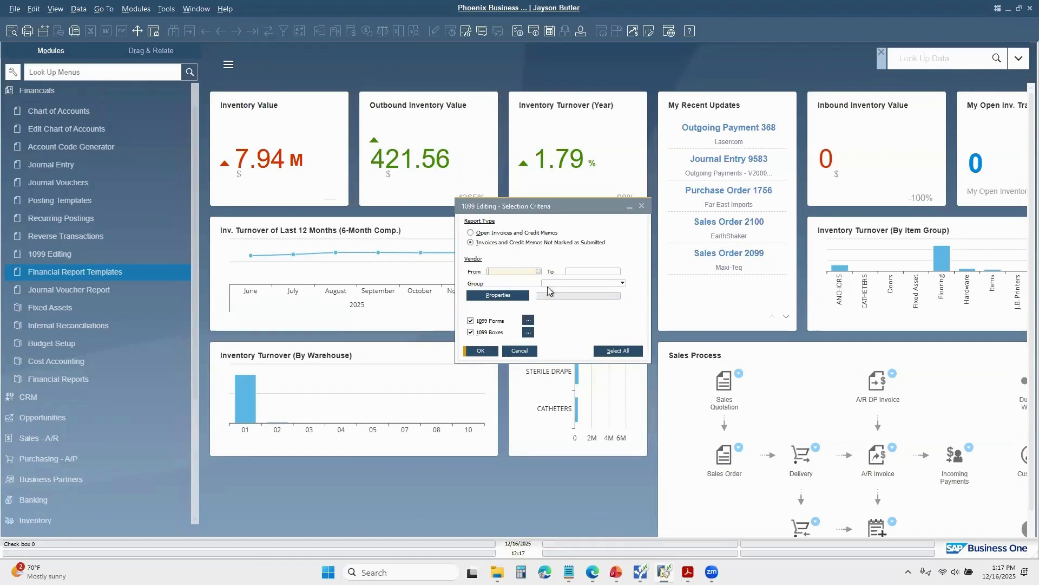
left_click(481, 351)
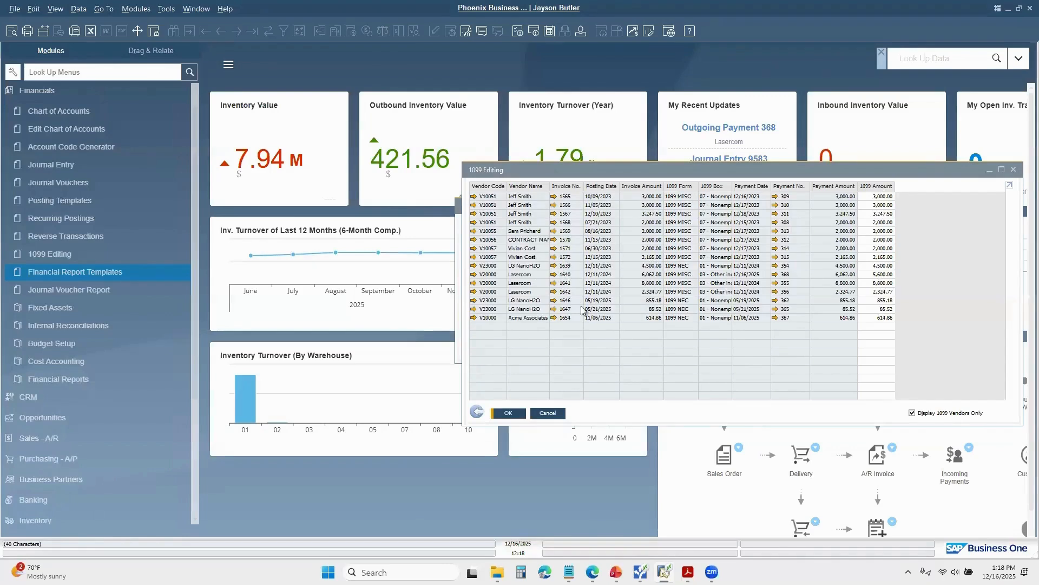
Step: Inspect Lasercom's A/P invoices of 8,800.00 and 2,324.77, select the second invoice's 1099 amount, and cancel 1099 Editing
left_click(553, 283)
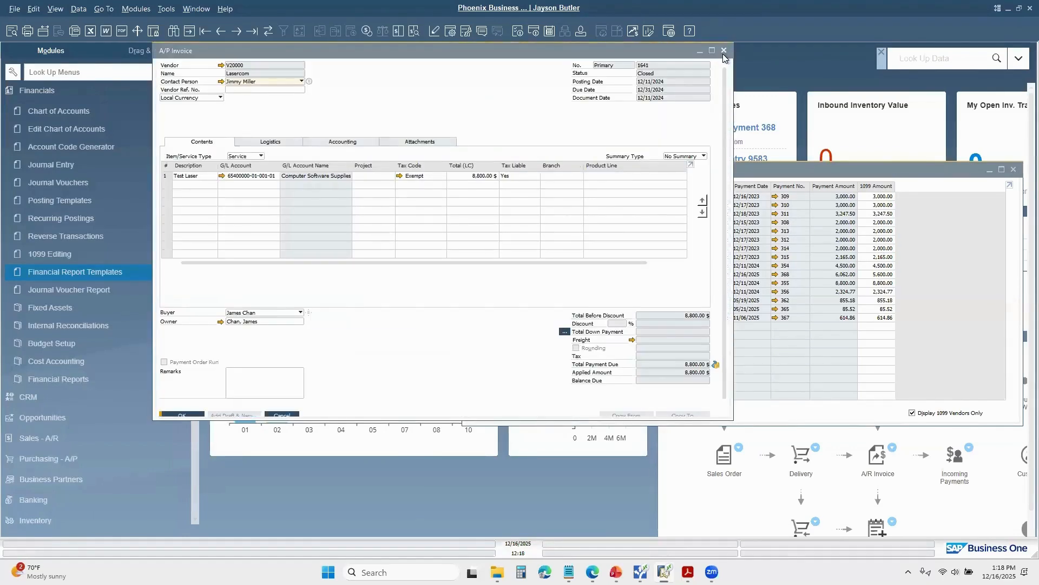
left_click(723, 51)
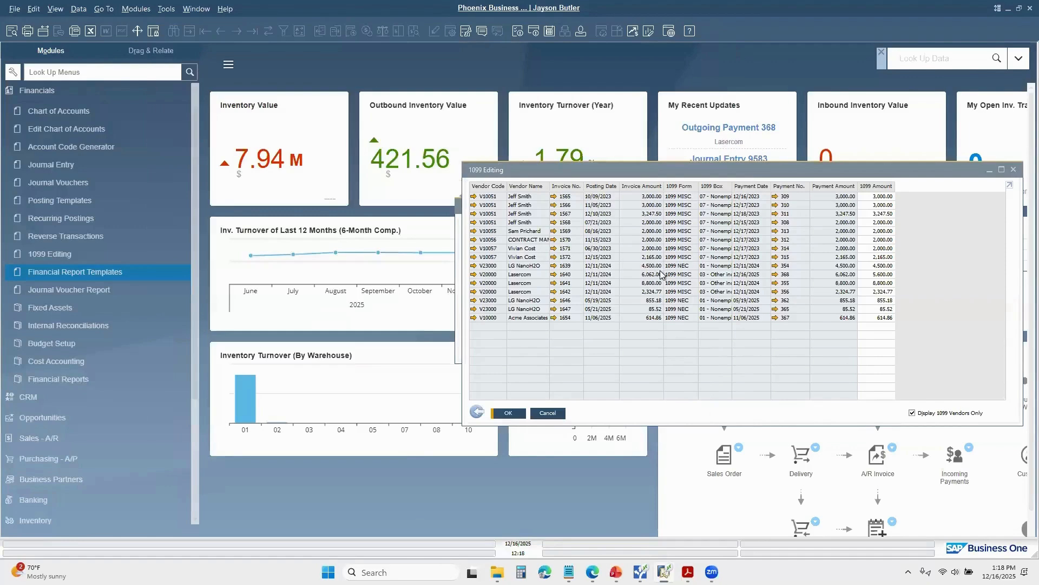
left_click(554, 292)
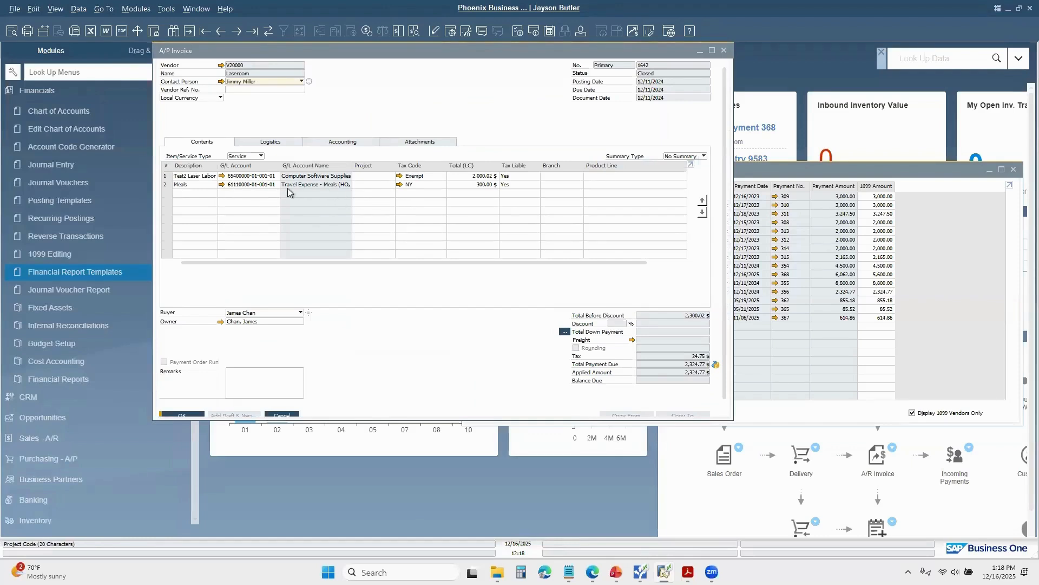
left_click(170, 185)
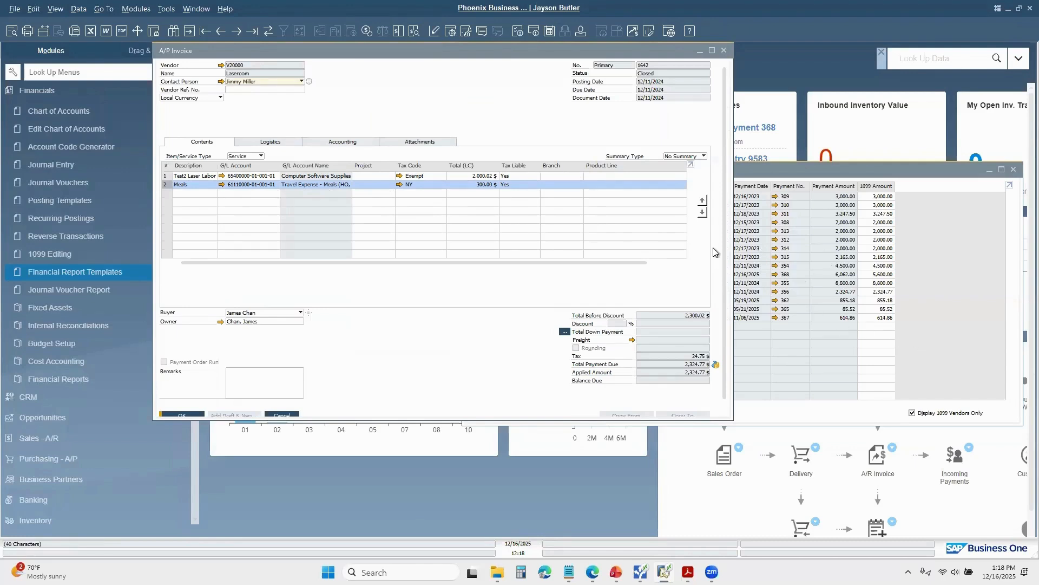
left_click(726, 51)
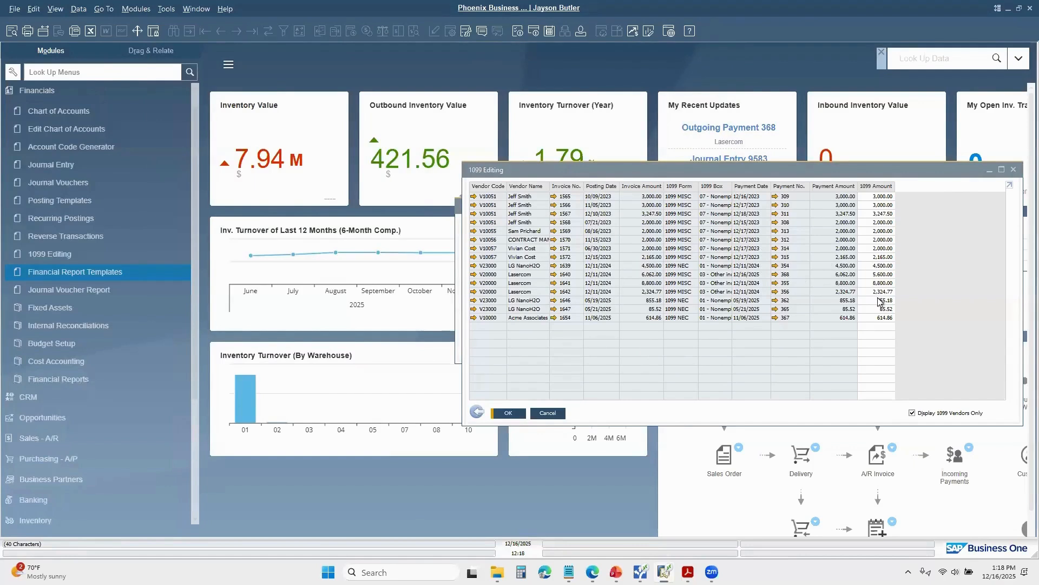
left_click(880, 293)
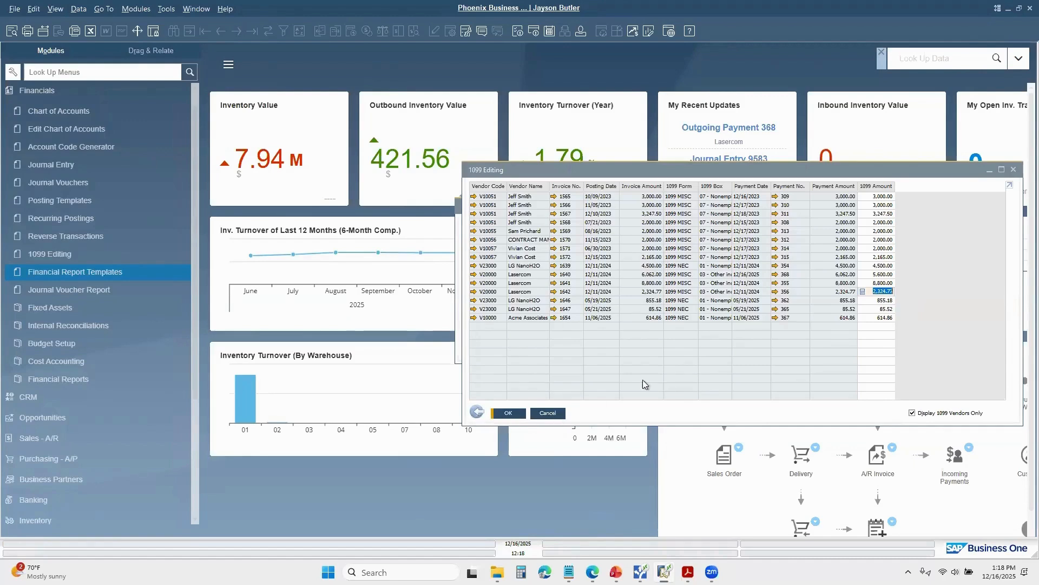
left_click(549, 412)
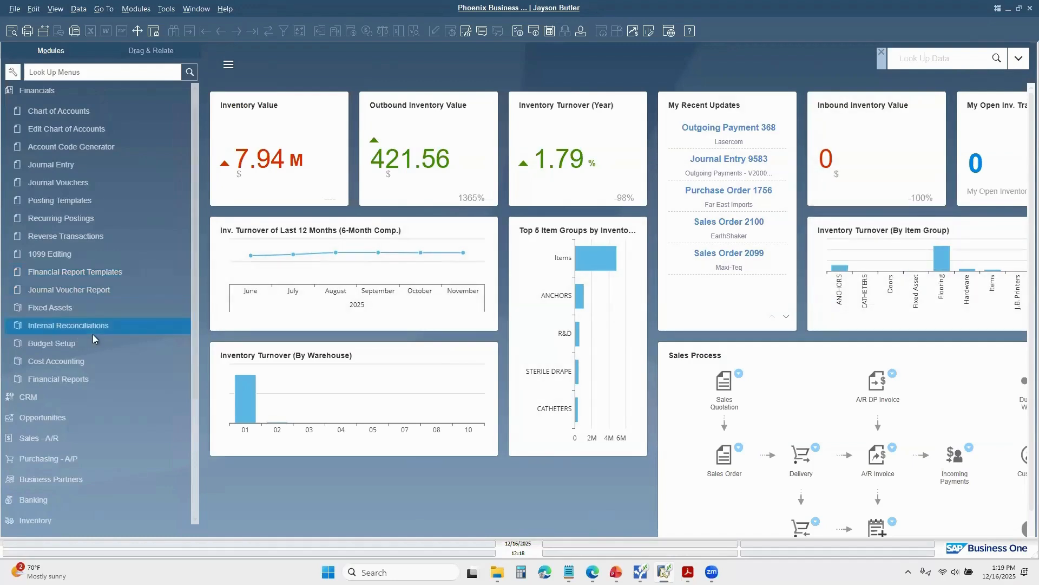
Step: Open the selection criteria of the 1099/1096 Report from the accounting reports under Financials
scroll(57, 136, "up", 1)
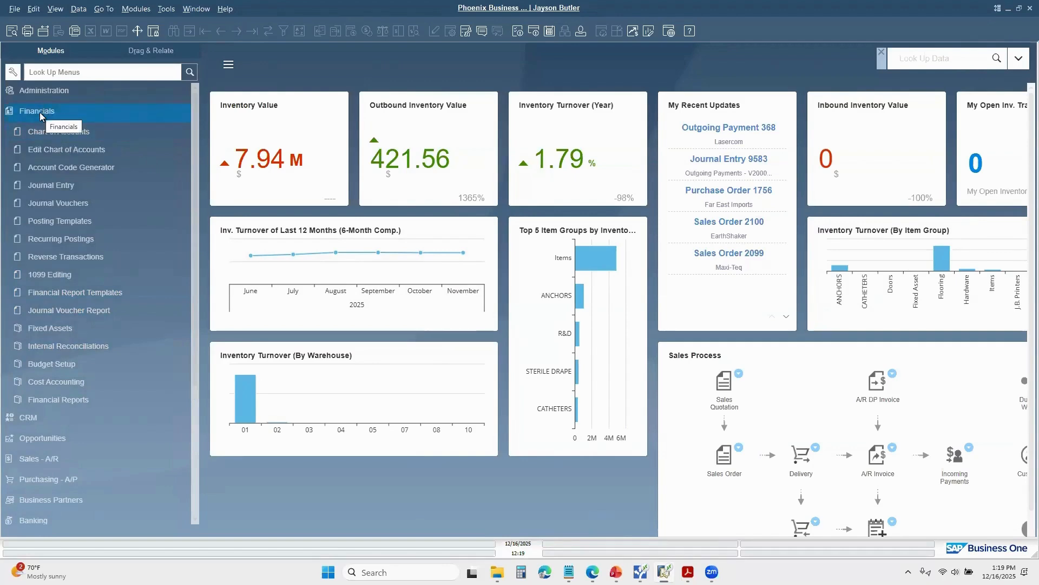
left_click(65, 400)
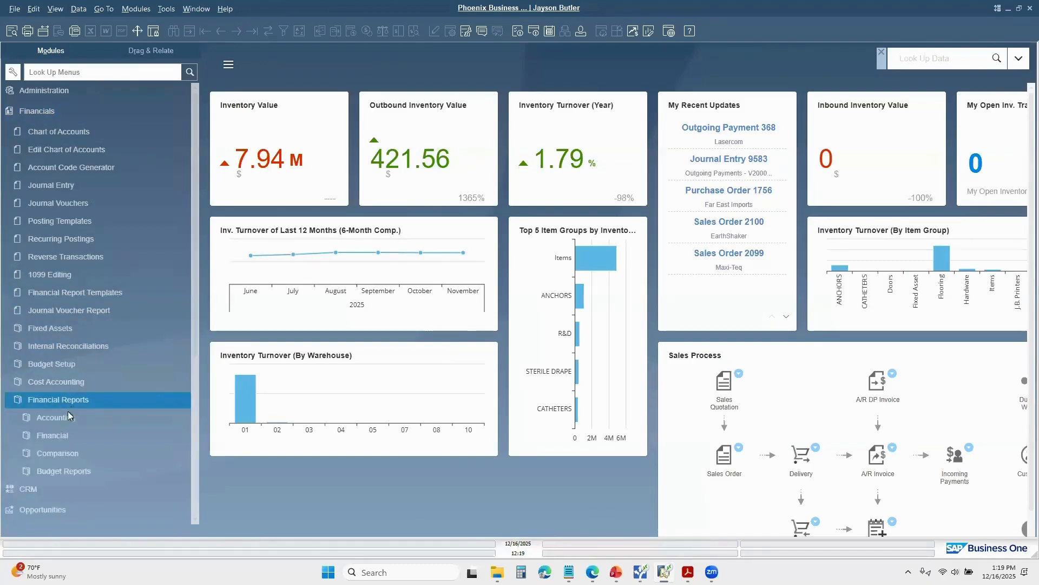
left_click(69, 416)
scroll(118, 449, "down", 6)
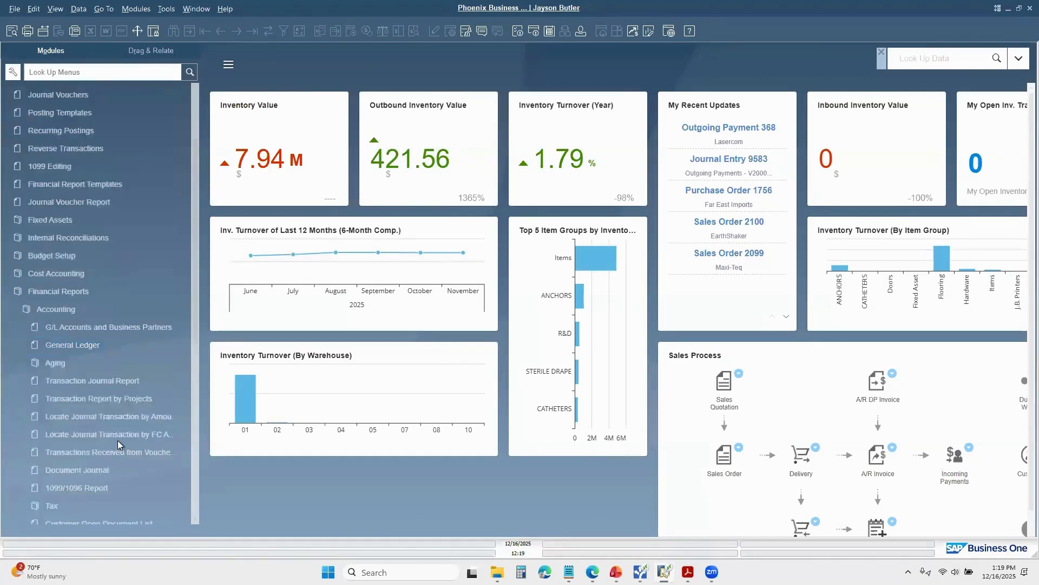
scroll(118, 441, "down", 2)
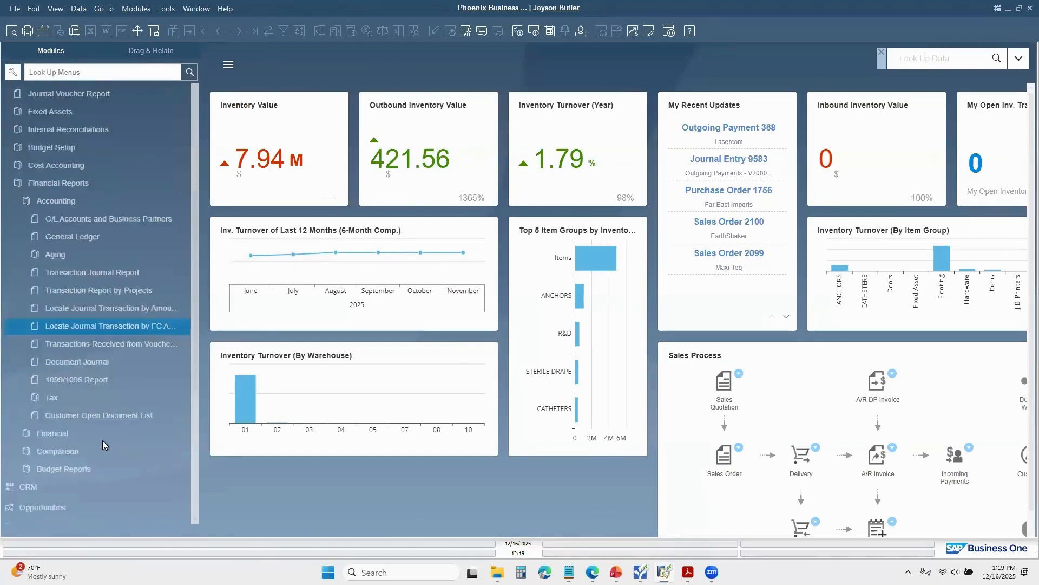
left_click(77, 380)
left_click_drag(853, 314, 701, 139)
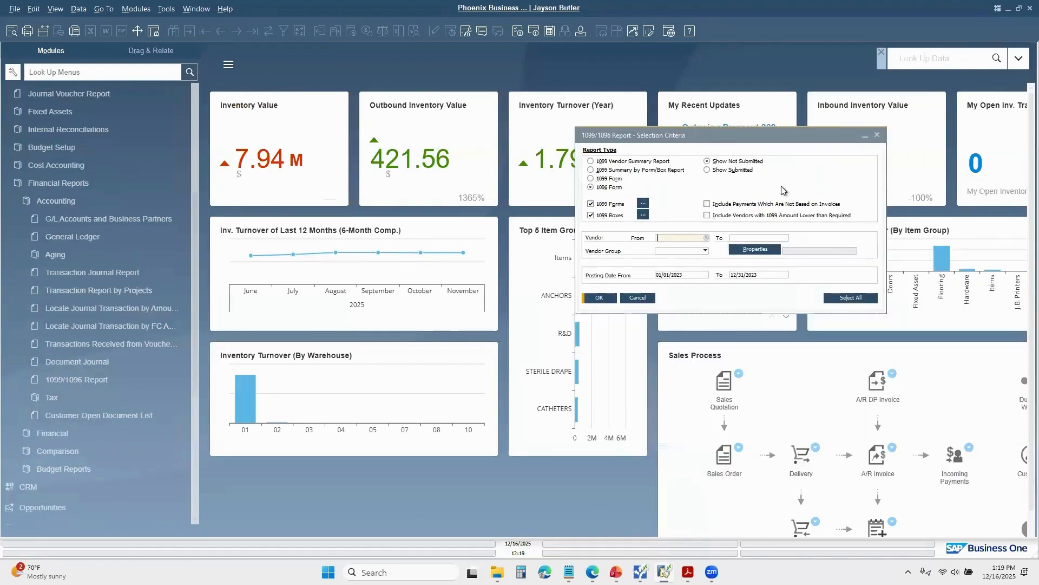
Step: Set the report type to 1099 Vendor Summary Report, restricted to the 1099 MISC form with no 1099 Boxes filter
left_click(592, 161)
left_click(644, 205)
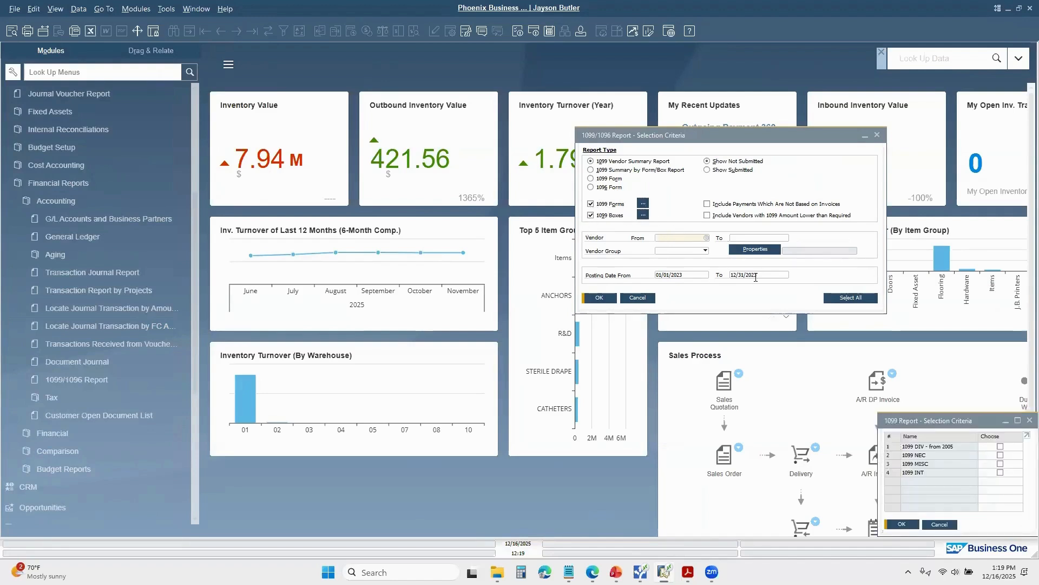
left_click_drag(967, 422, 744, 281)
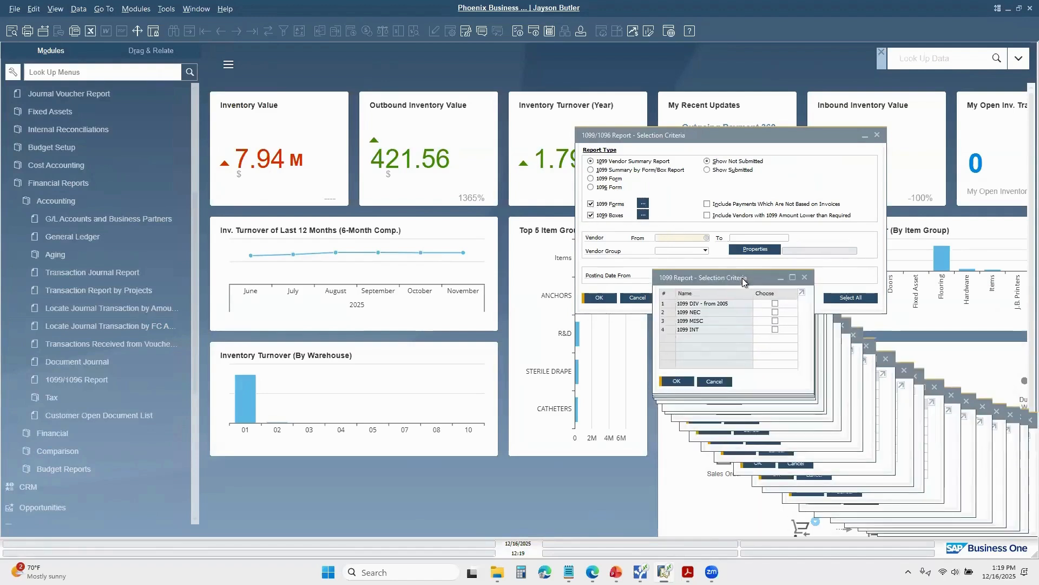
left_click(776, 321)
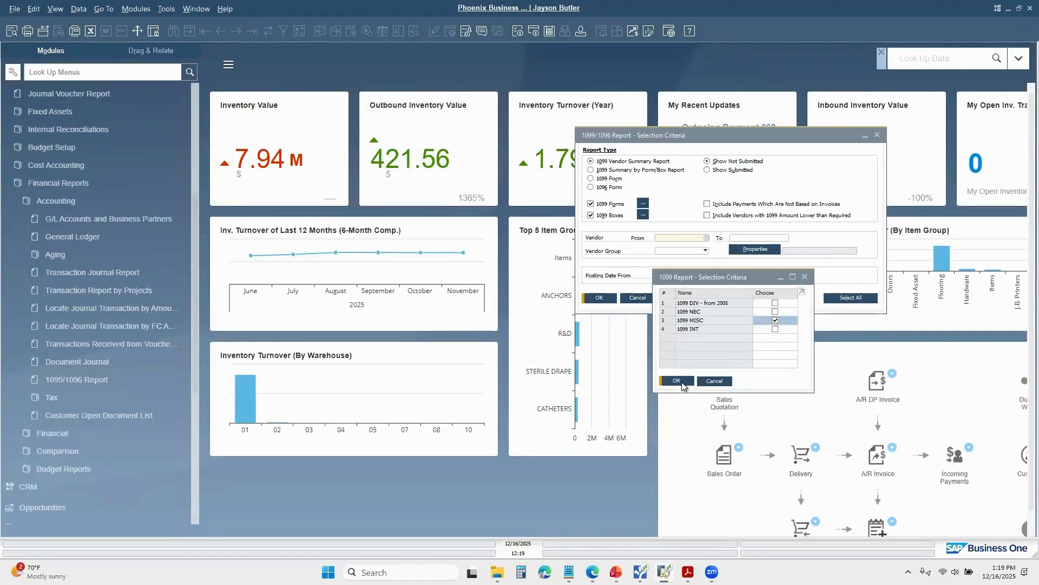
left_click(682, 385)
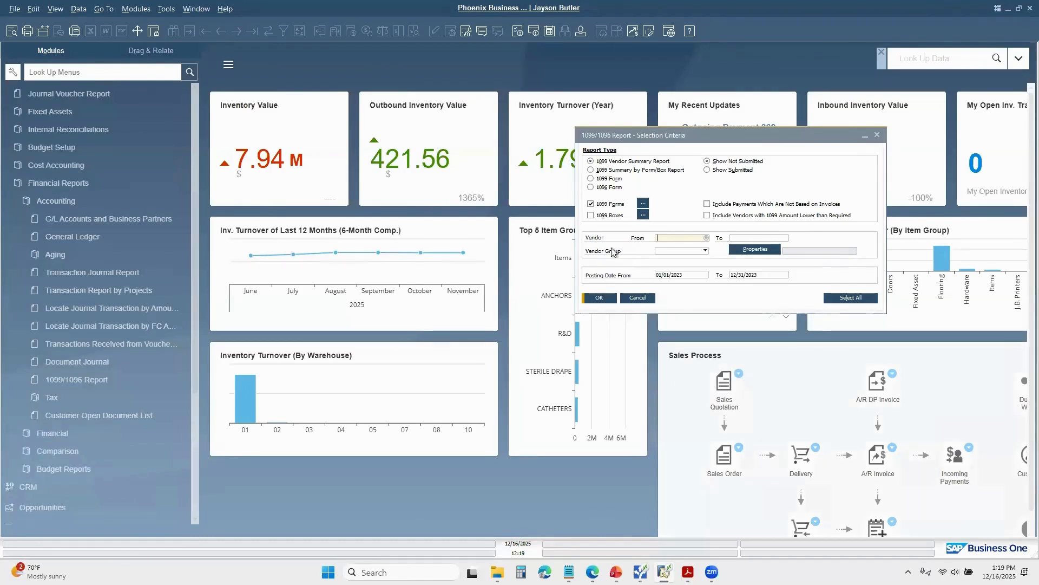
Step: Review the 1099 MISC boxes available as a report filter and close the list without choosing any
left_click(647, 217)
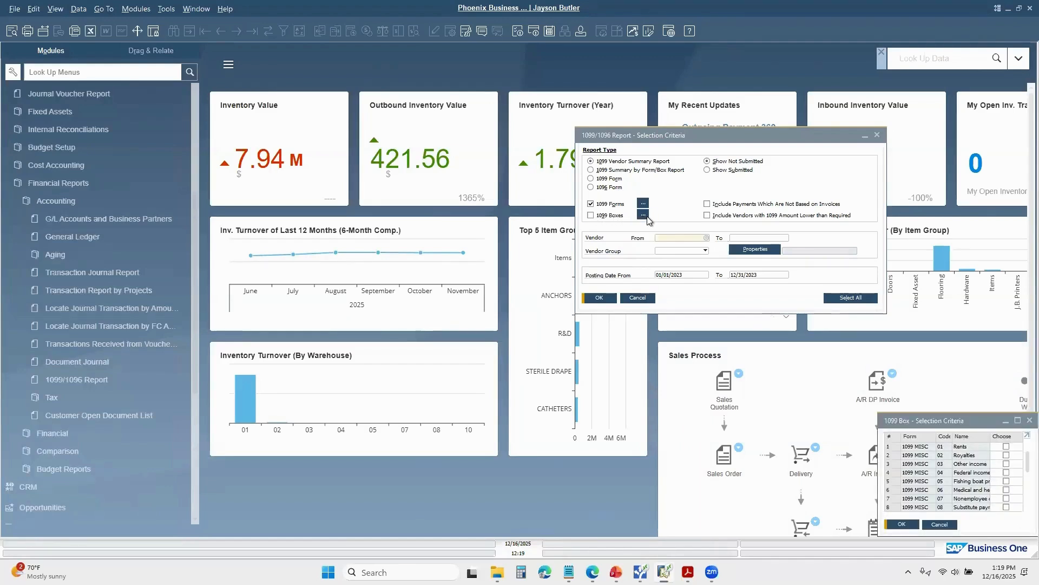
left_click_drag(970, 423, 879, 359)
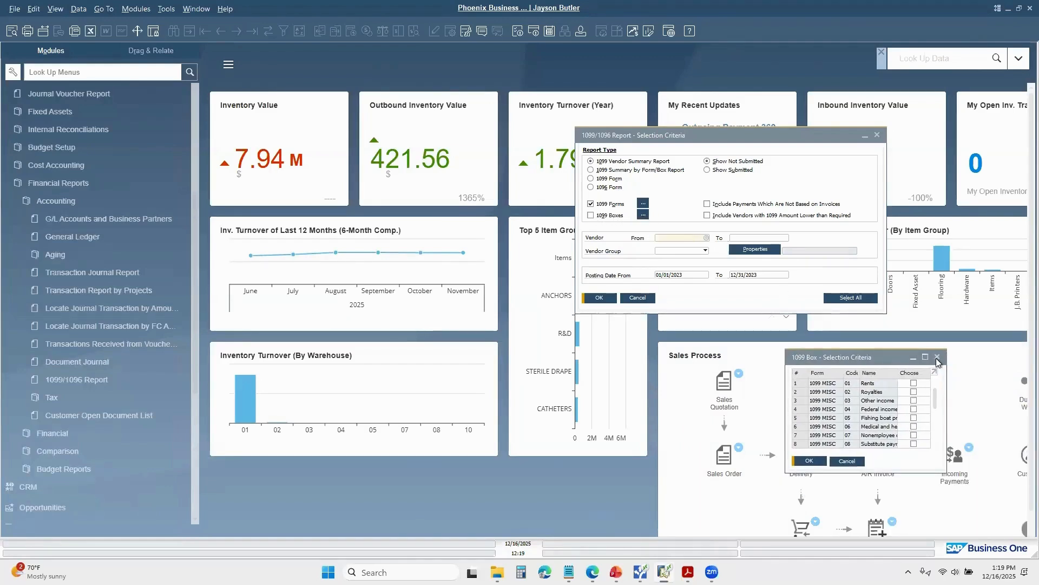
left_click(941, 372)
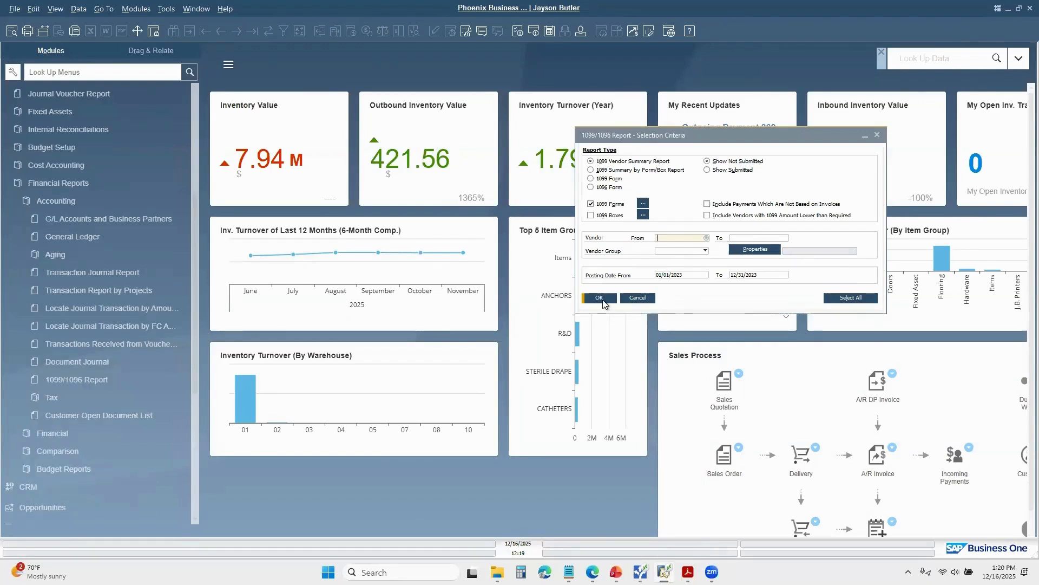
Step: Set the posting date range to 01/01/2025 through 12/31/2025 and run the 1099 Vendor Summary Report
left_click(695, 273)
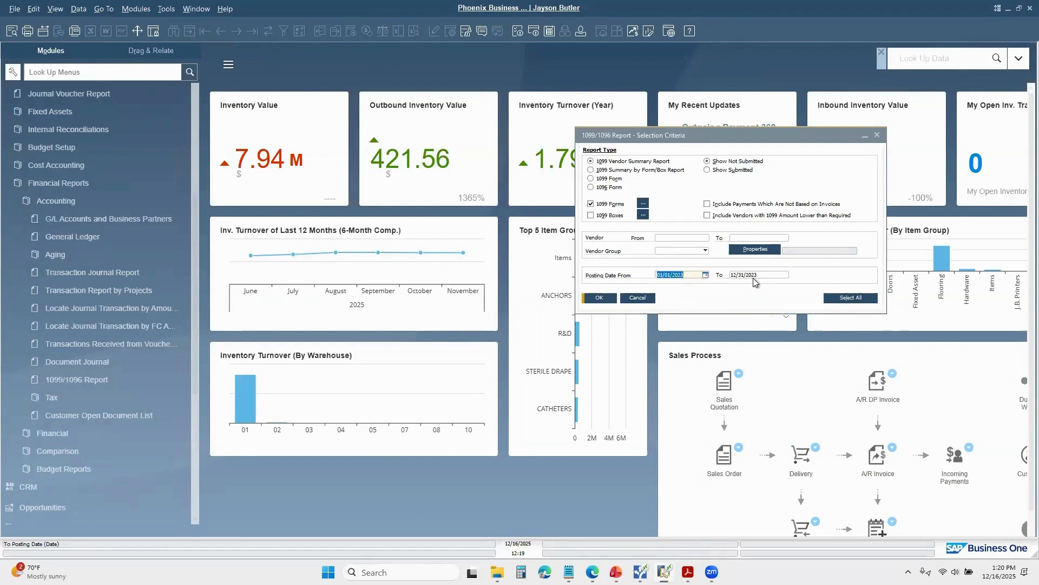
type("1")
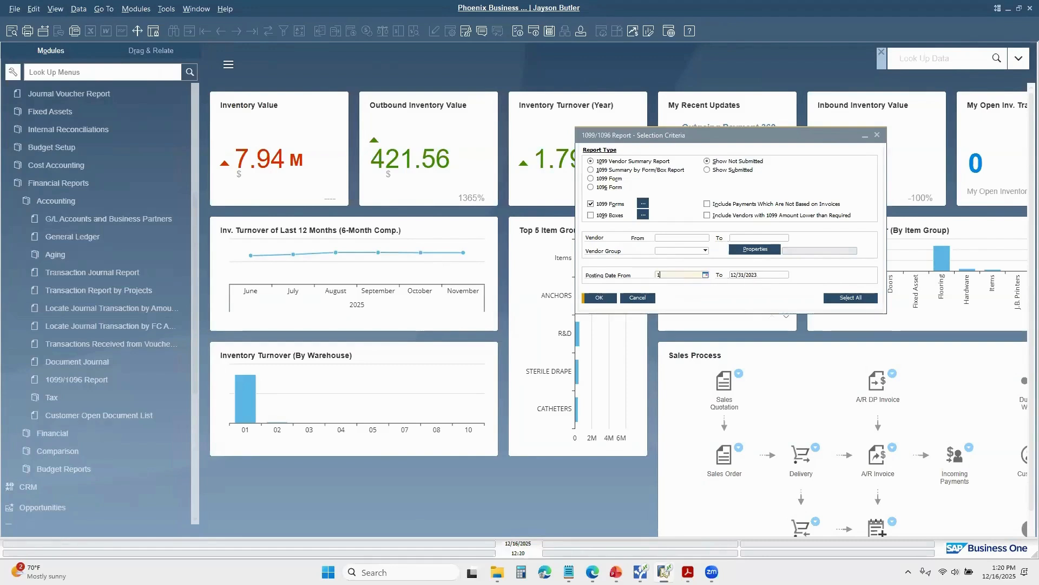
type("-1-25")
key("Tab")
type("12")
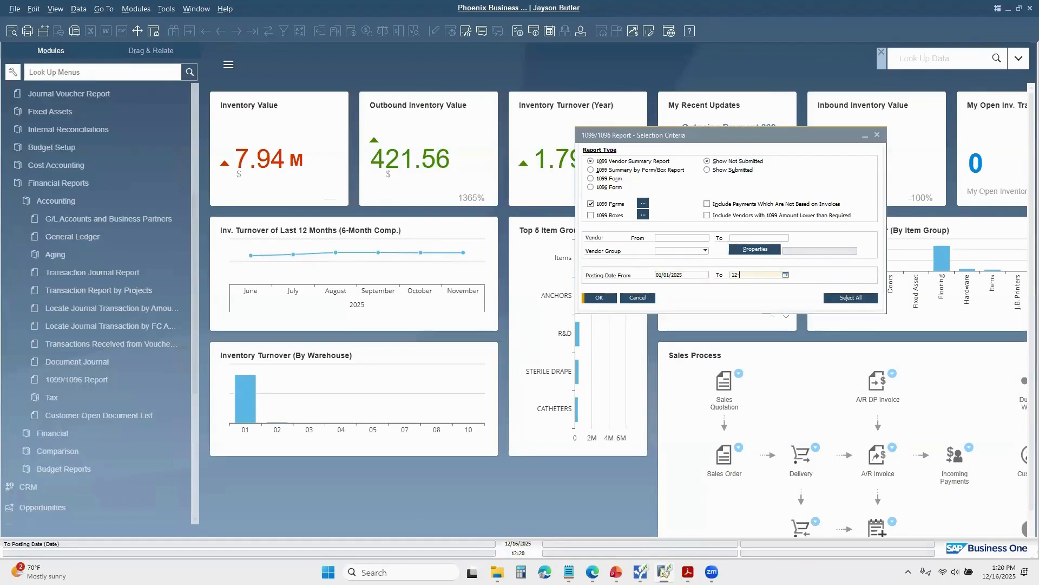
type("-31-25")
key("Tab")
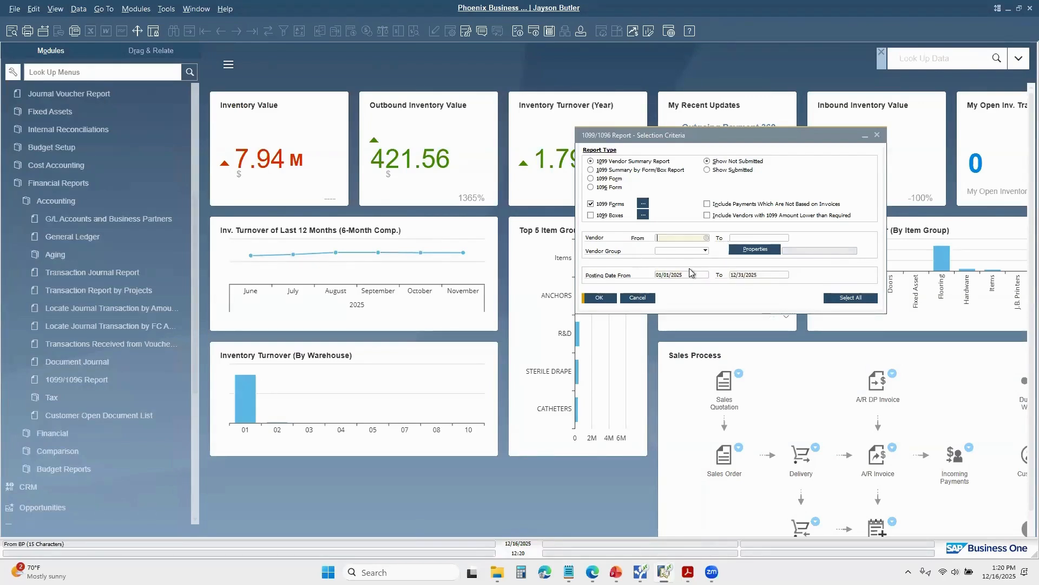
left_click(599, 298)
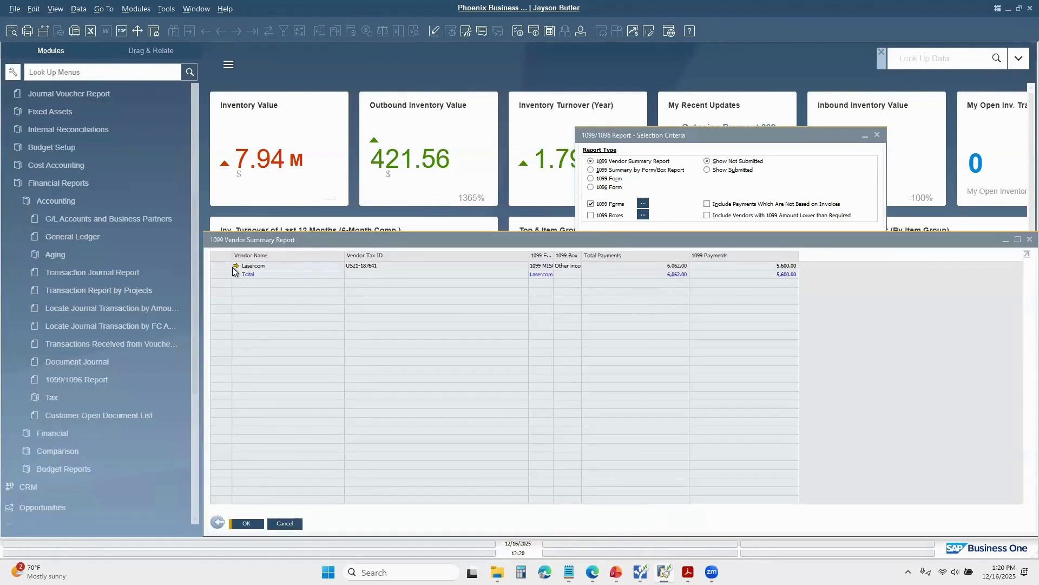
left_click_drag(619, 244, 564, 167)
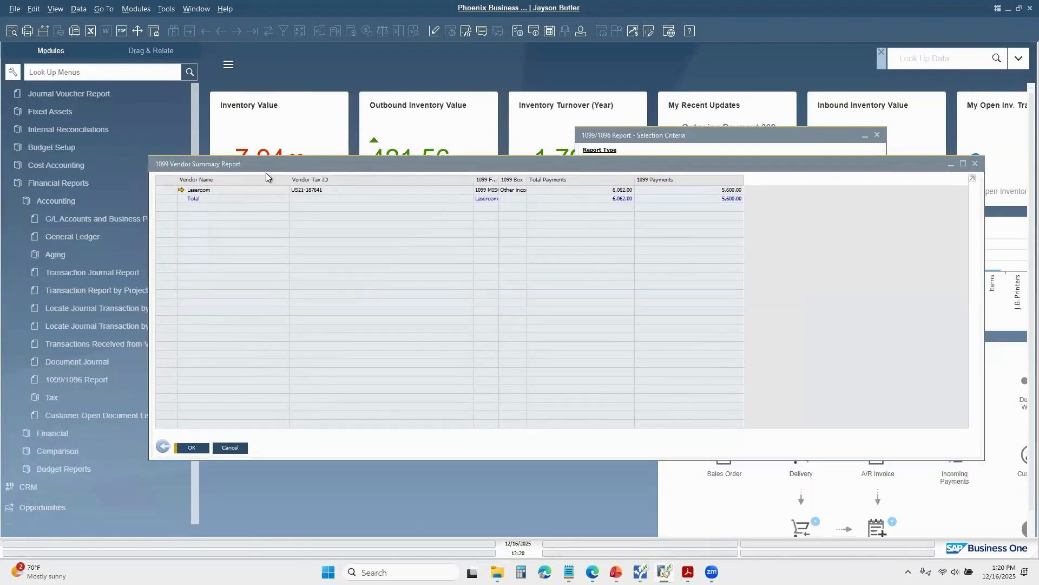
left_click_drag(271, 164, 266, 277)
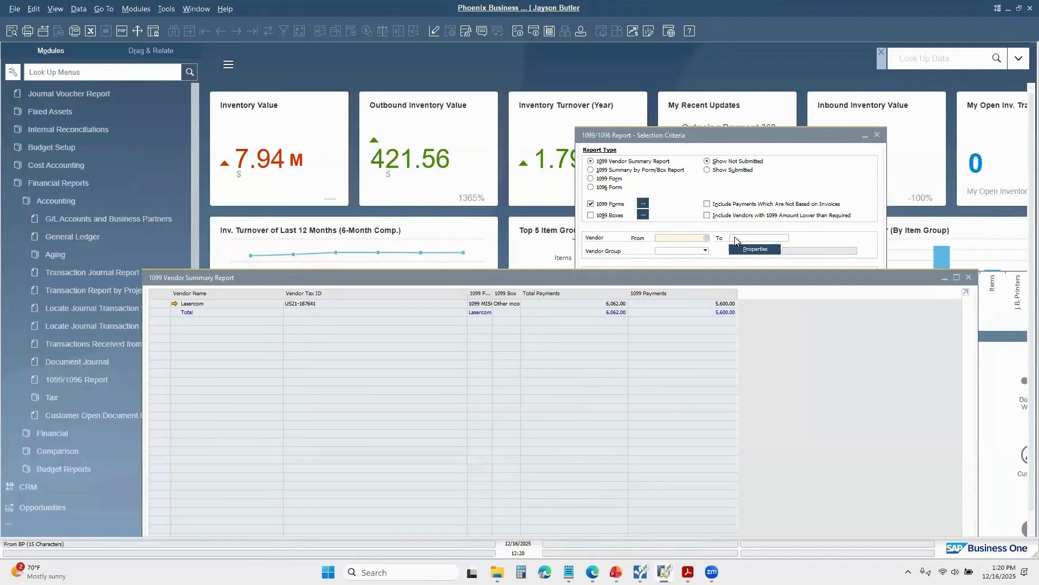
left_click_drag(521, 277, 526, 180)
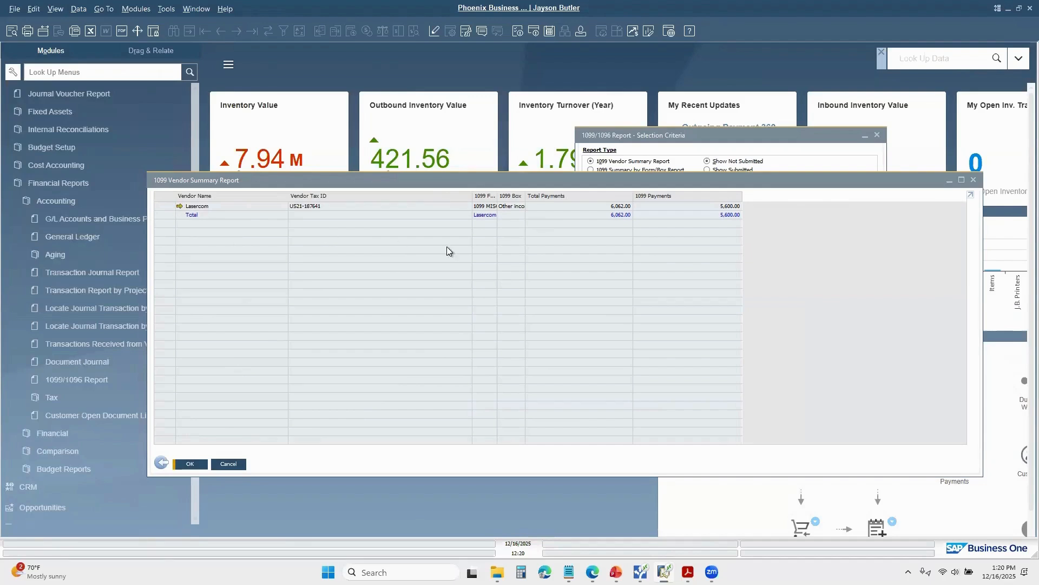
Step: Return to the selection criteria, set the starting posting date to 1-1-23, and rerun the vendor summary
left_click(161, 462)
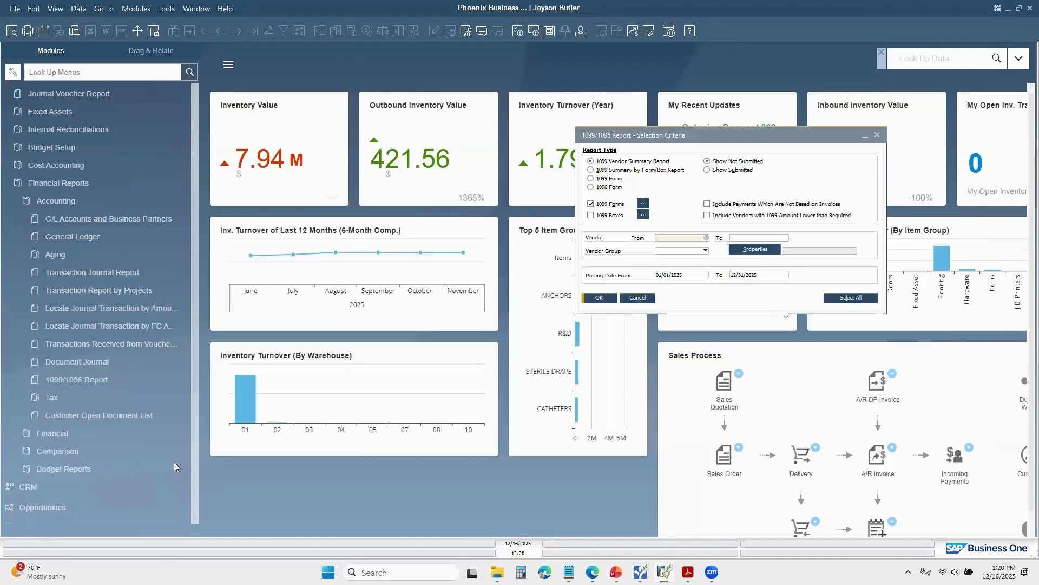
double_click(683, 275)
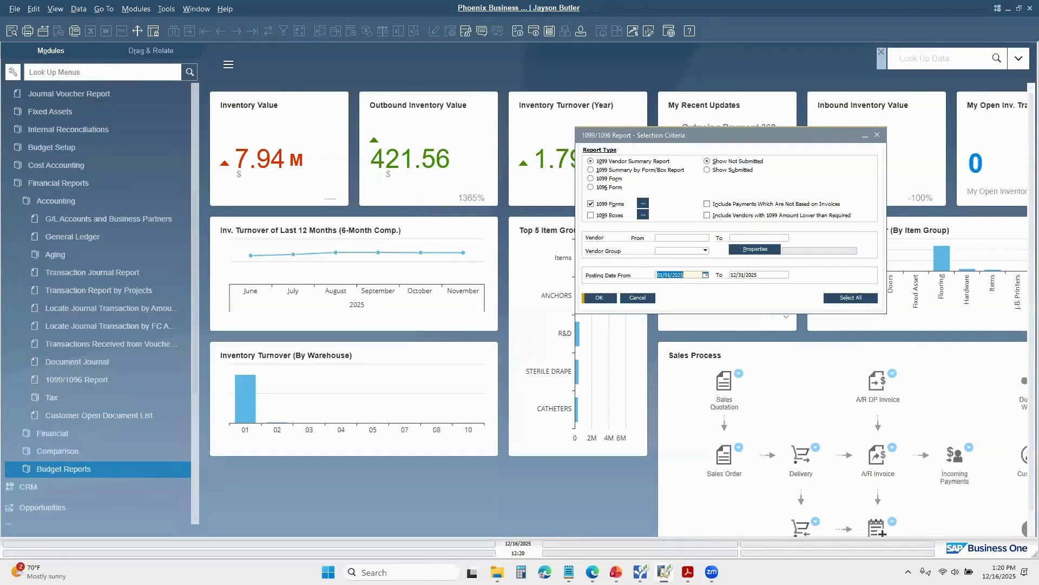
type("1-1-23")
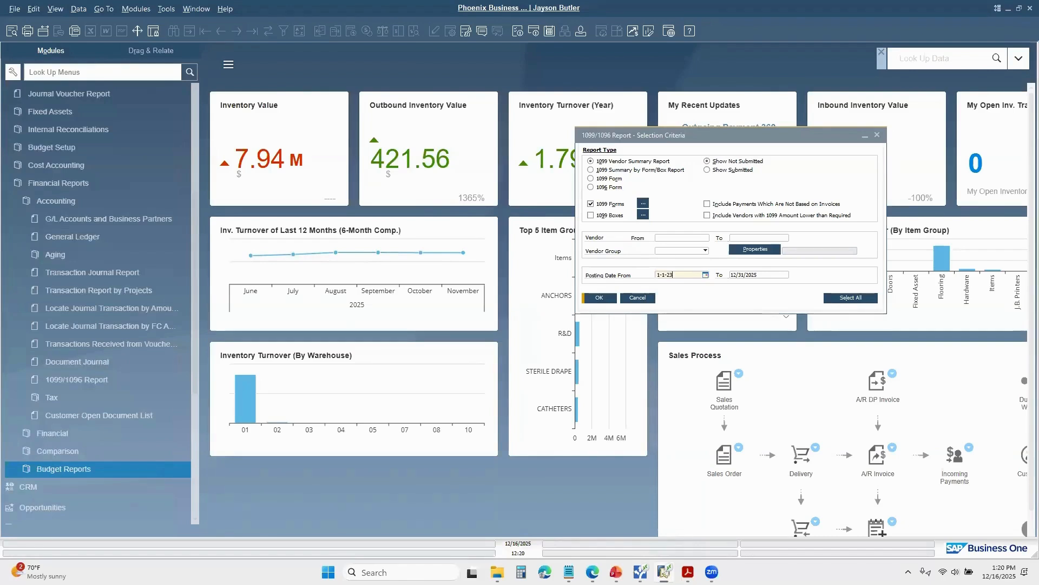
left_click(598, 298)
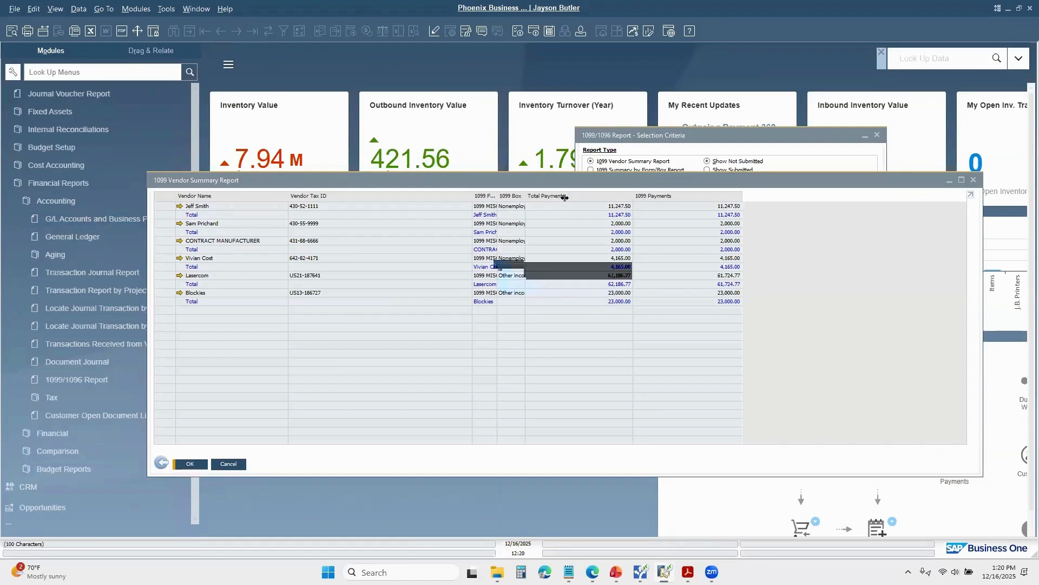
Step: Widen the 1099 Form and 1099 Box columns of the vendor summary to show their full text, and close the report
left_click_drag(564, 197, 567, 199)
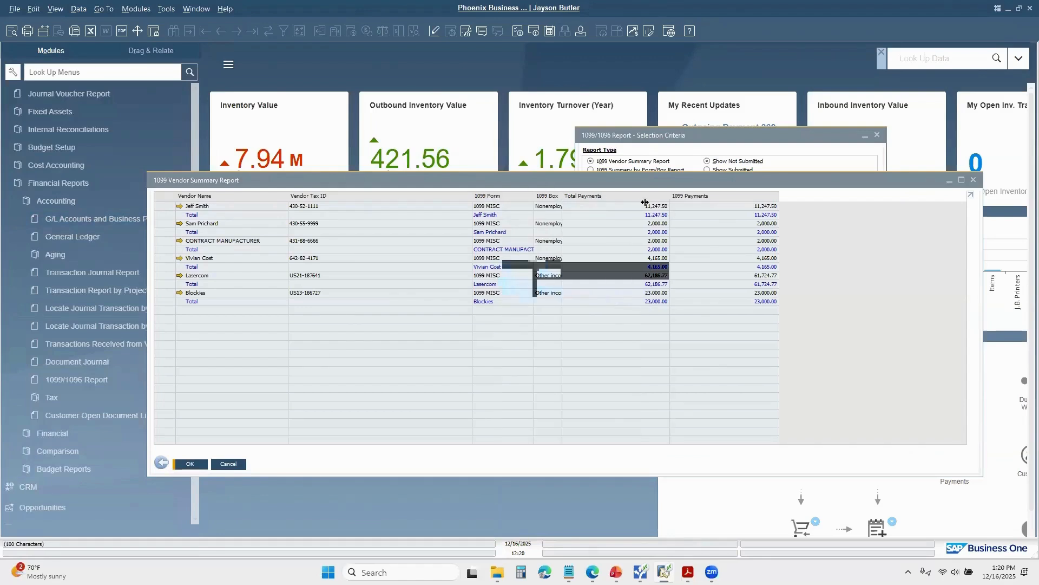
left_click_drag(644, 202, 608, 200)
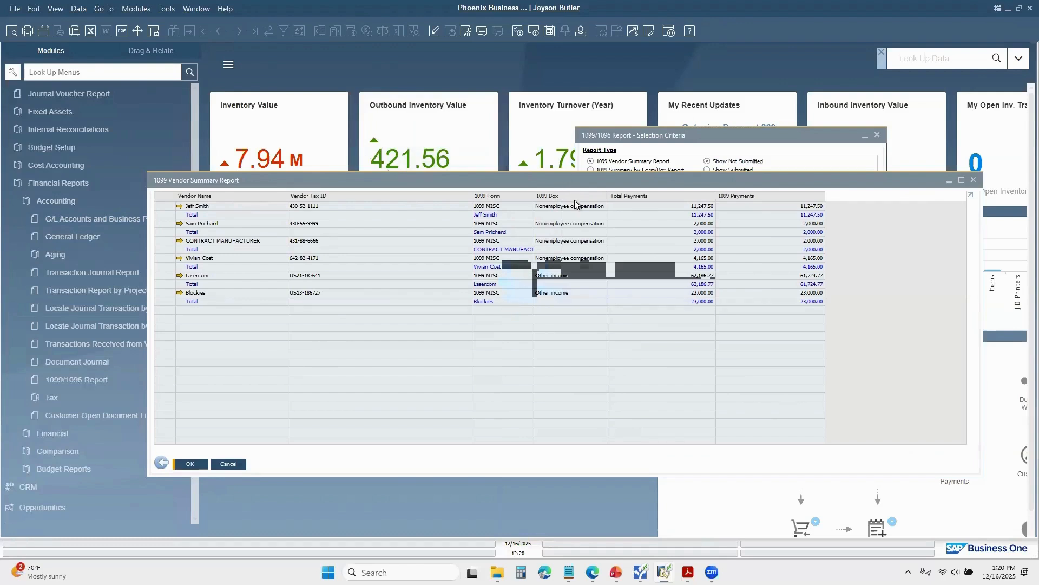
left_click_drag(612, 184, 612, 327)
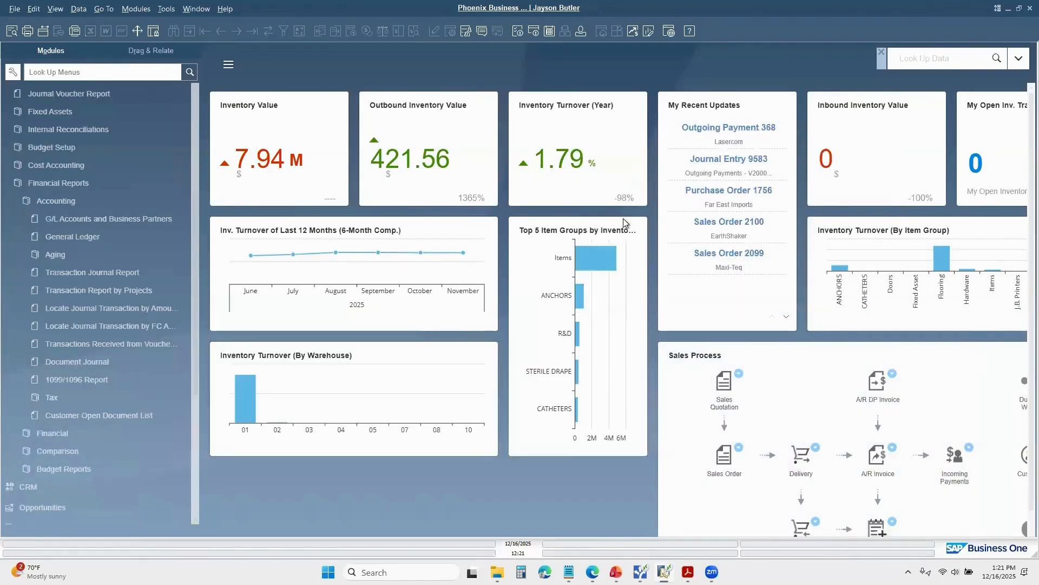
Step: Reopen the 1099/1096 Report, include the 1099 DIV, NEC, MISC and INT forms, and run the vendor summary
left_click(77, 382)
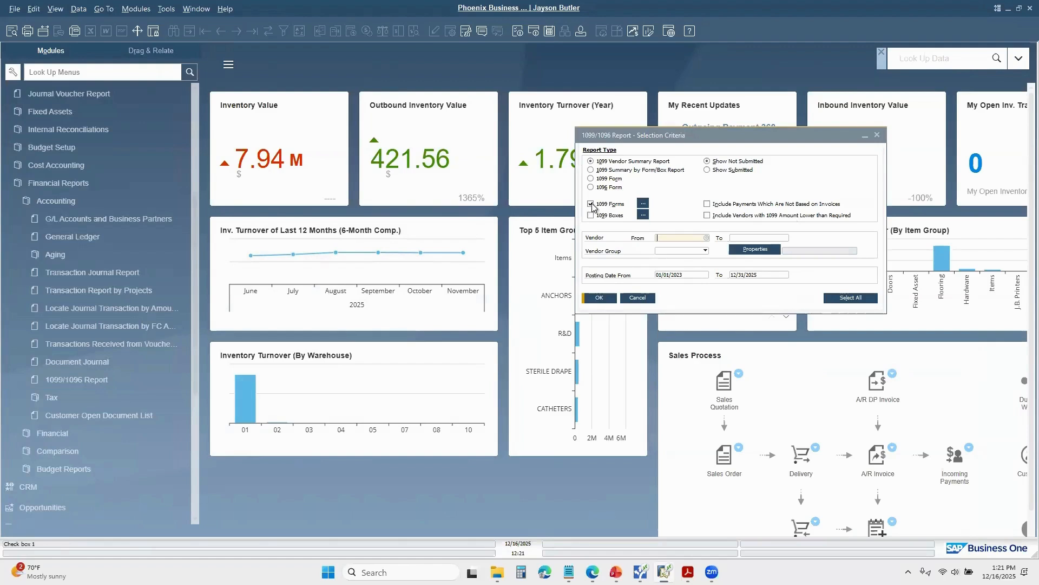
left_click(643, 203)
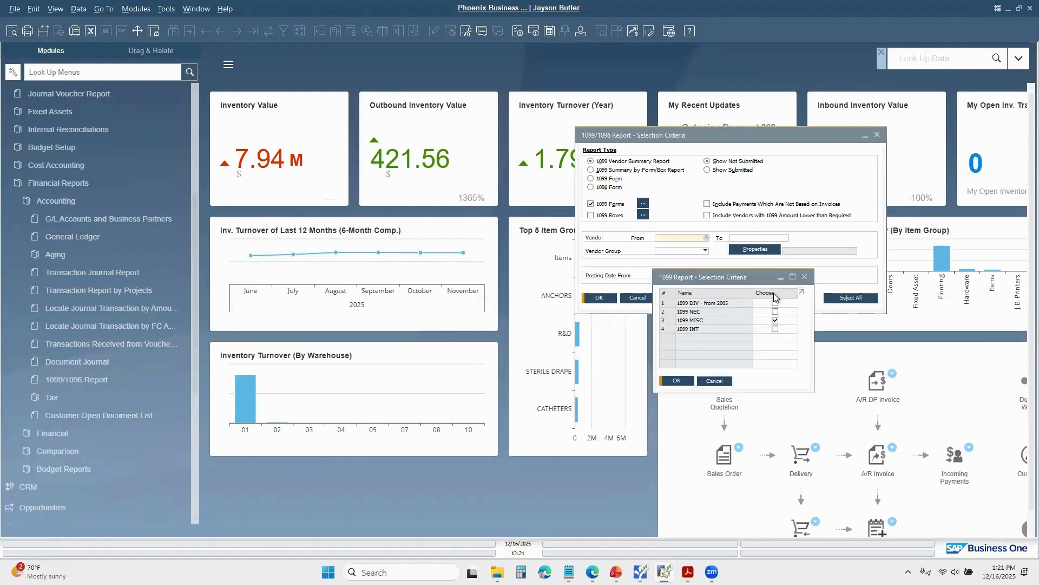
left_click(775, 303)
left_click(774, 312)
left_click(774, 320)
left_click(775, 329)
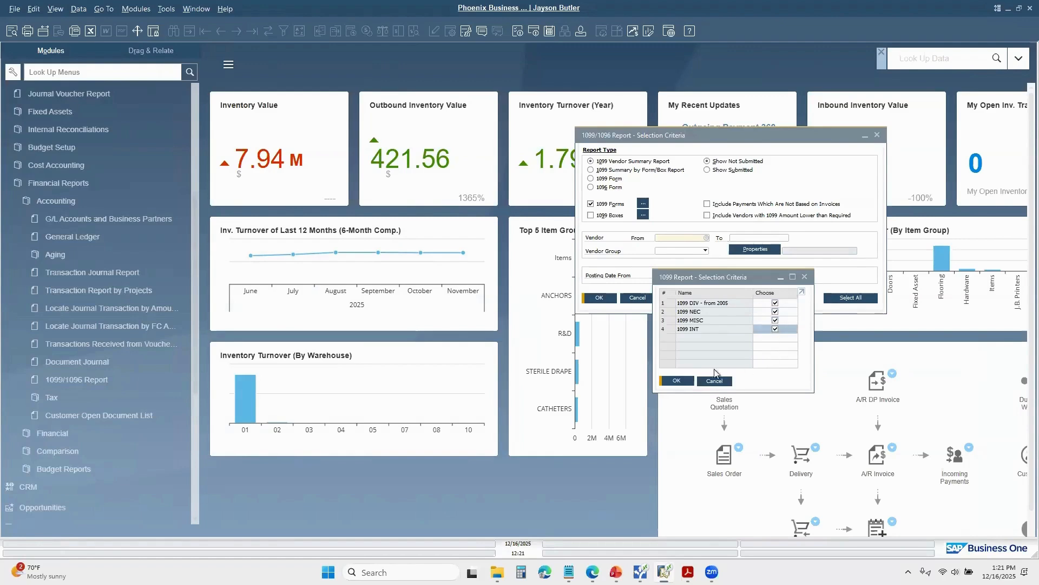
left_click(676, 382)
left_click(600, 297)
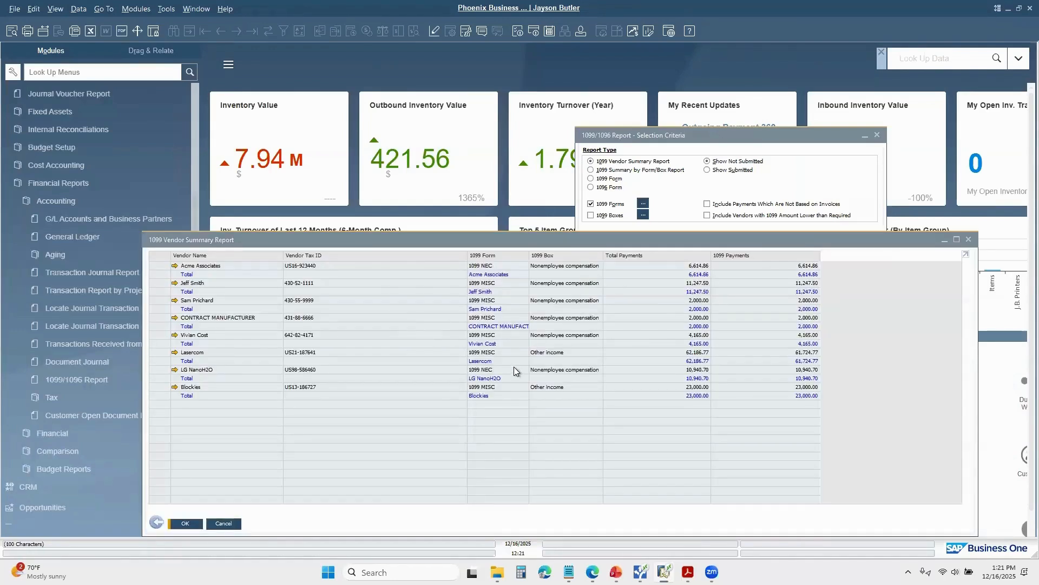
Step: Inspect the 1099 NEC entries of LG NanoH2O and Acme Associates, and close the vendor summary
left_click(472, 370)
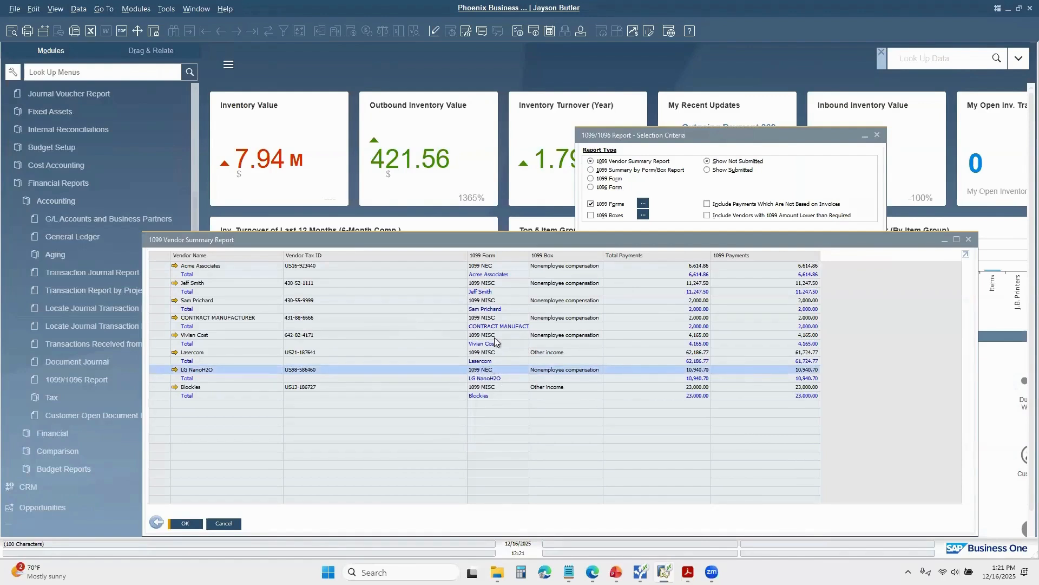
left_click(499, 268)
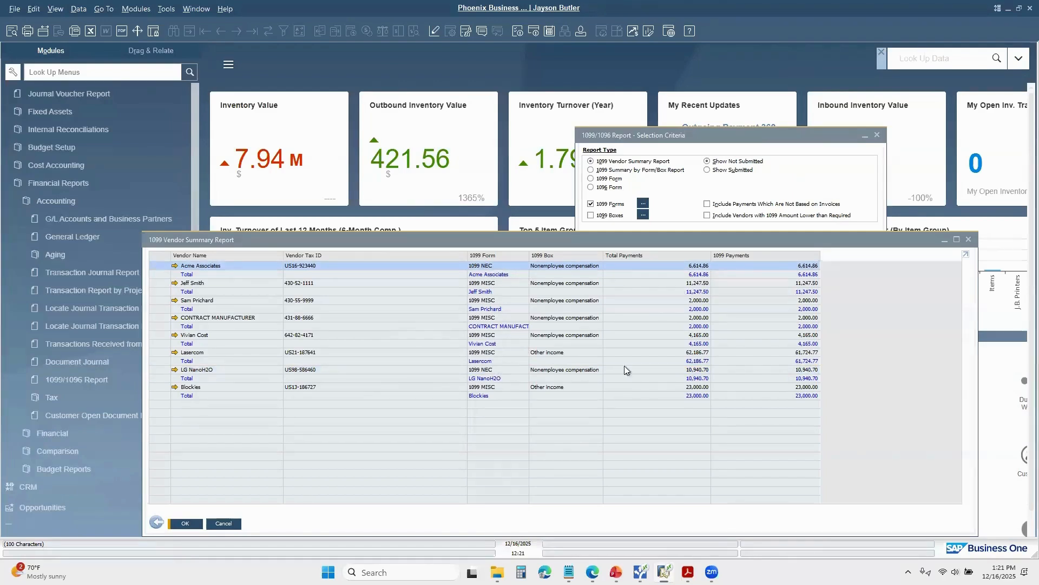
left_click(969, 240)
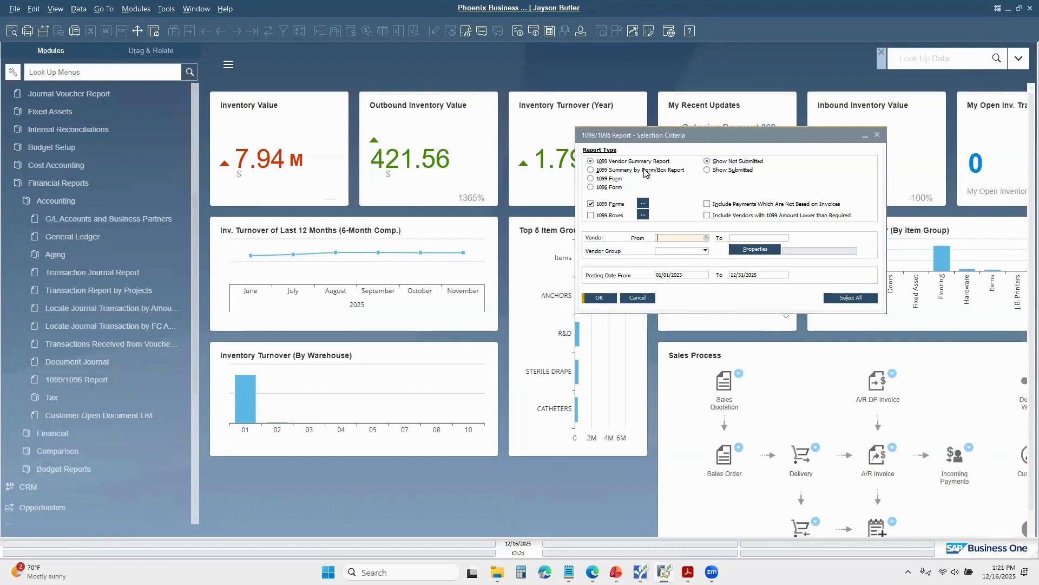
Step: Run the 1099 Summary by Form/Box Report, examine its vendor groups, and close it
left_click(592, 170)
left_click(601, 298)
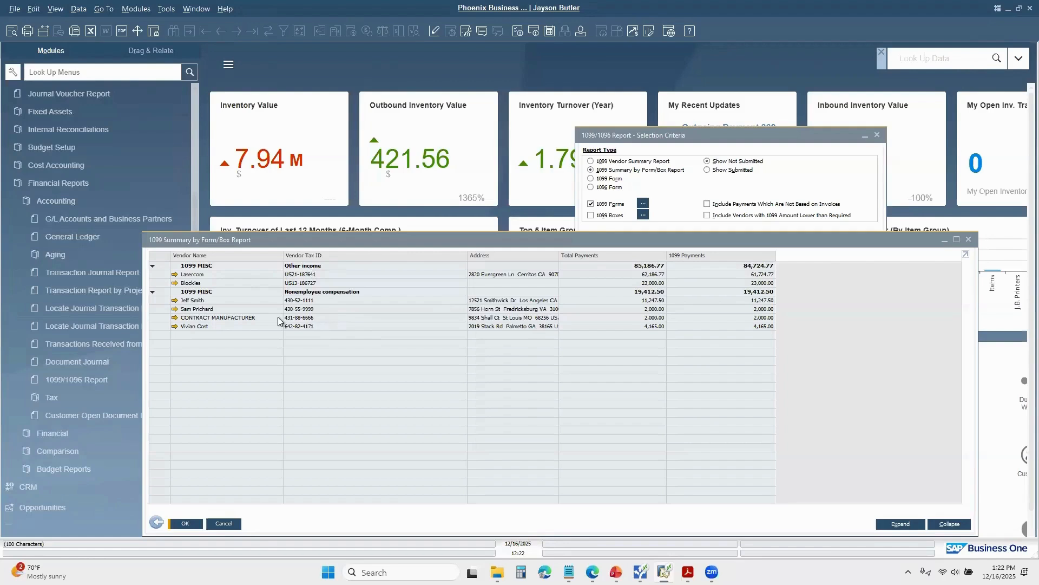
left_click(223, 523)
Step: Reopen the 1099/1096 Report criteria, clear the 1099 Forms filter, and set the report type to 1099 Form
left_click(76, 380)
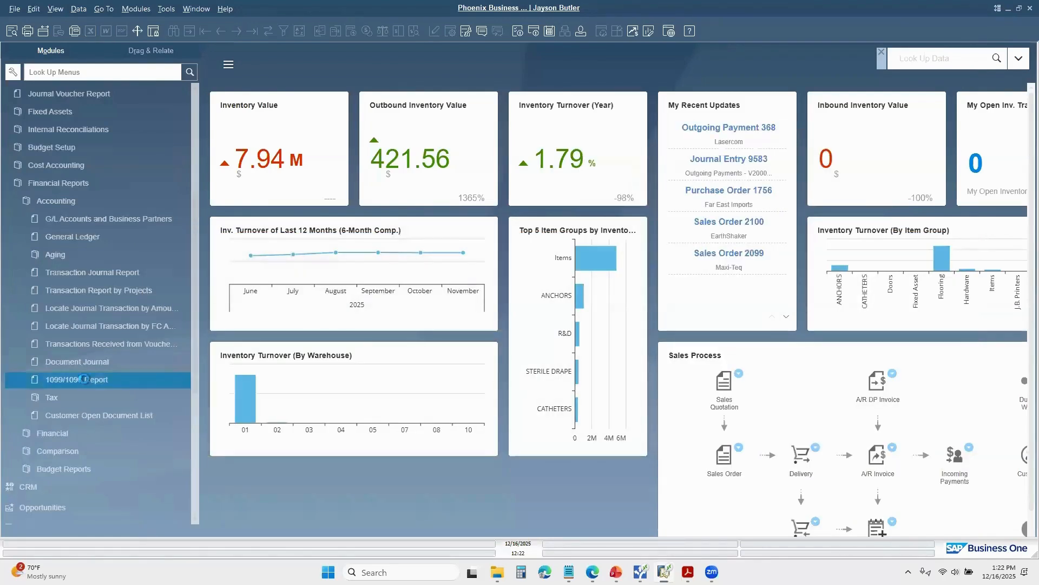
left_click(591, 204)
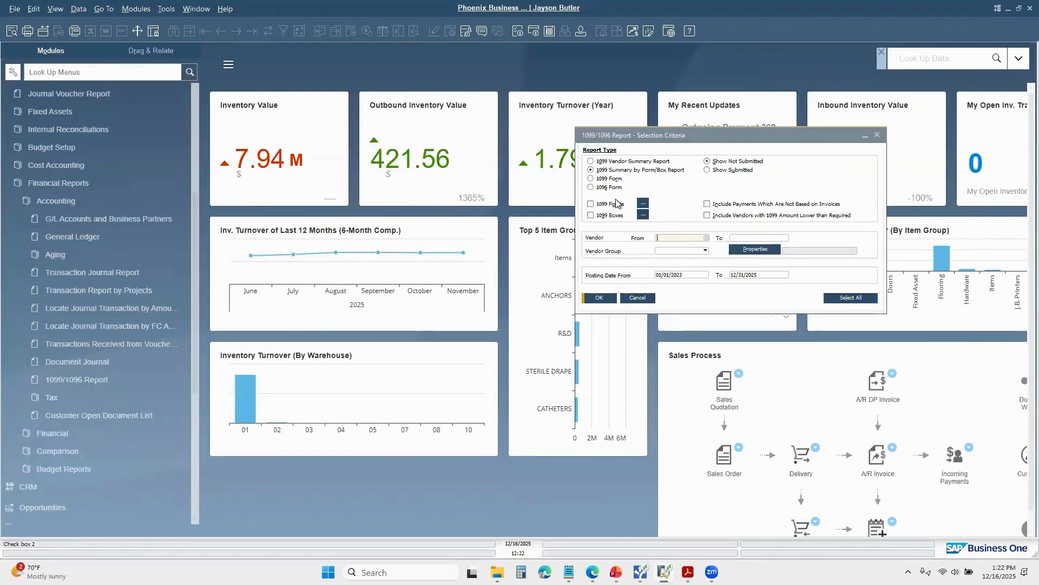
left_click(591, 179)
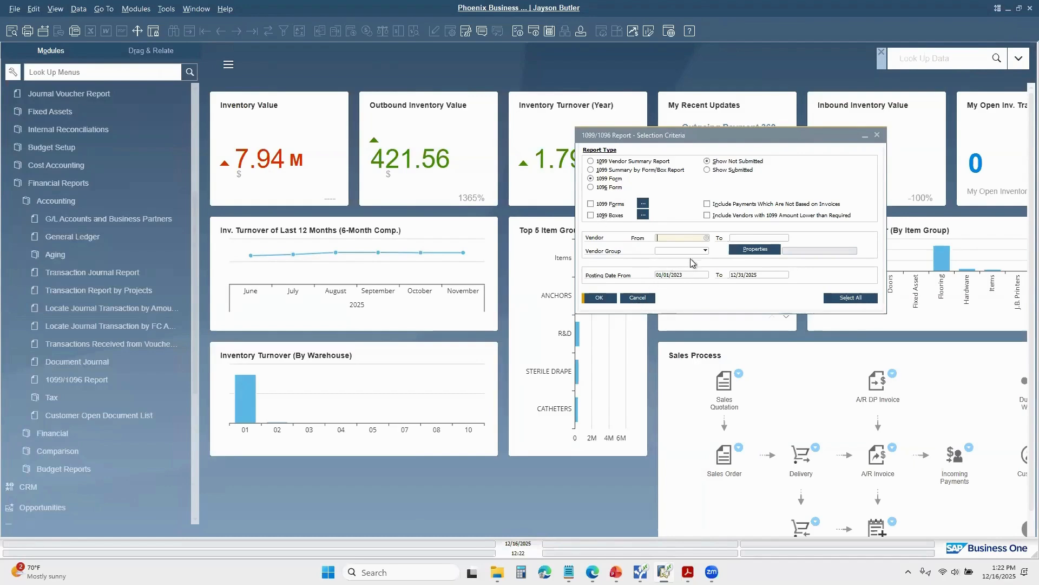
left_click(607, 299)
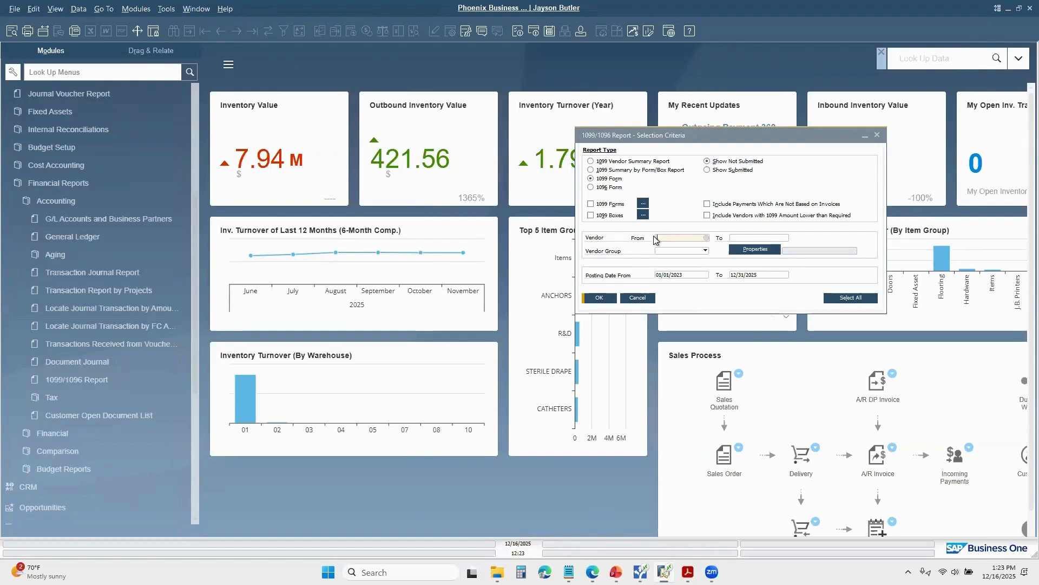
Step: Set the starting posting date of the 1099 Form report to 1-1-25
left_click(696, 276)
type("1-1-25")
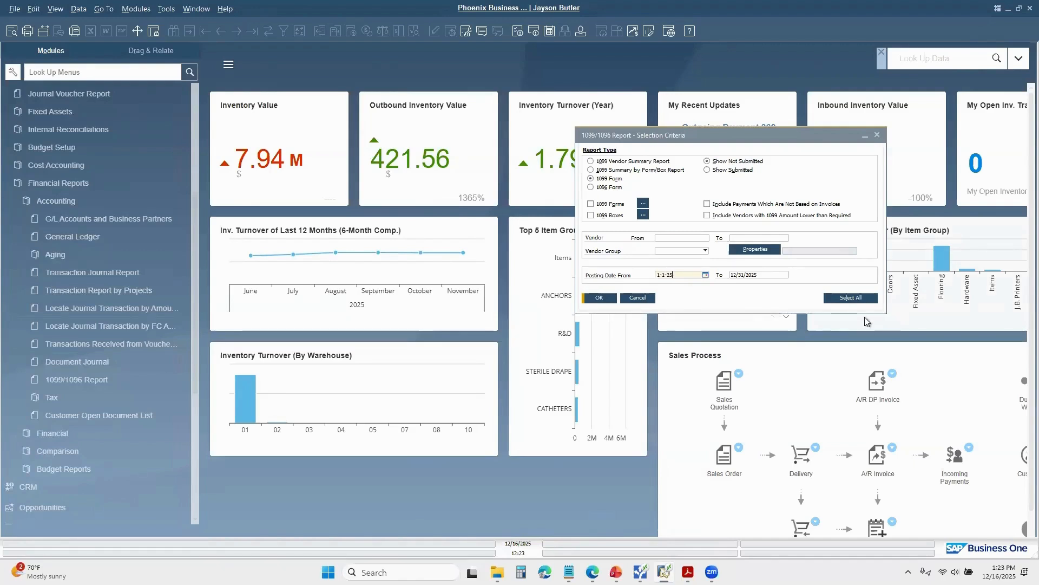
Step: Limit the 1099 Form report to 1099 MISC, dismiss the 1099 box criteria without choosing any, and run the report
left_click(598, 299)
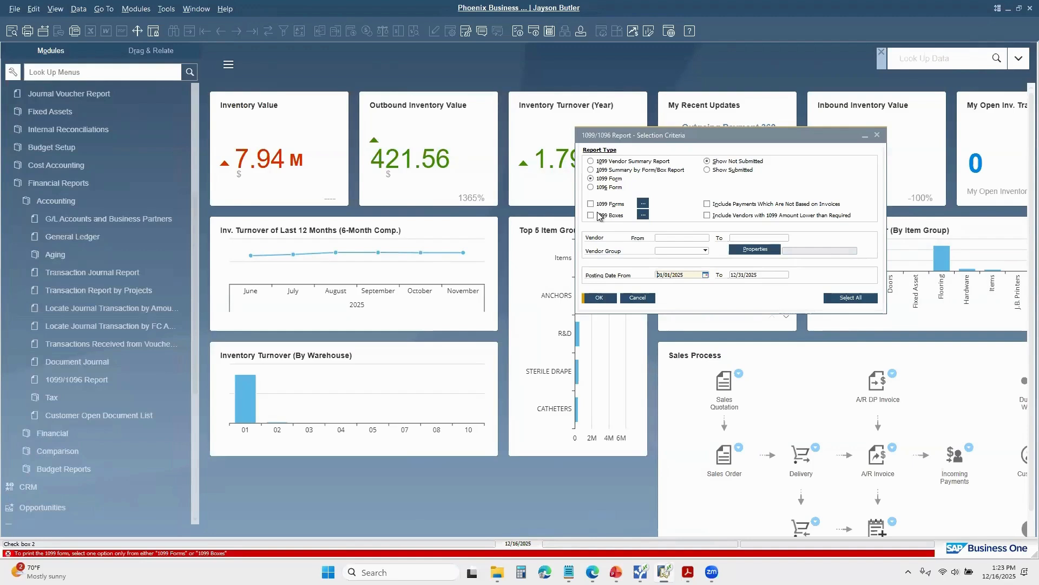
left_click(643, 203)
left_click(775, 319)
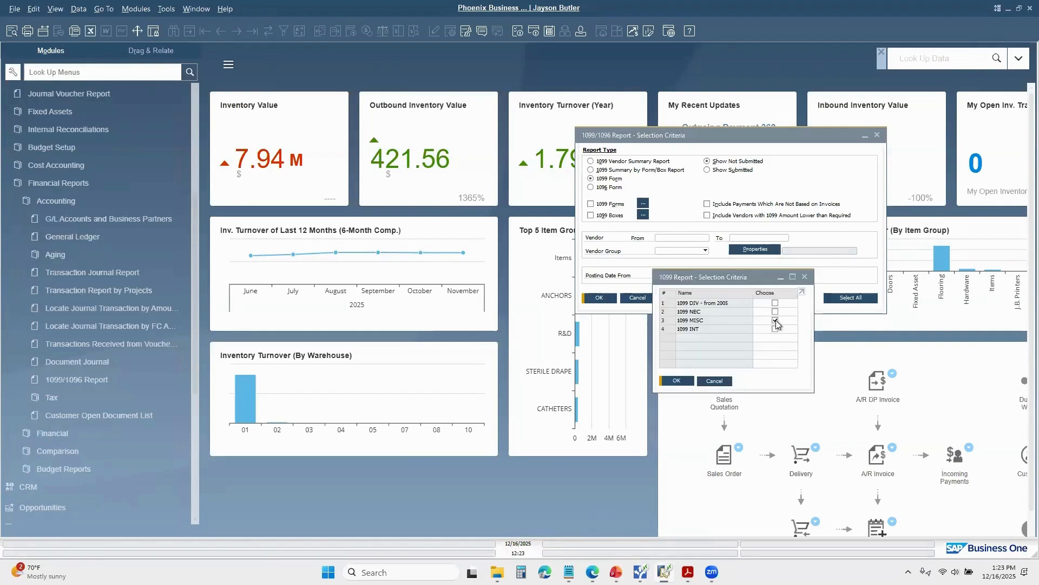
left_click(677, 380)
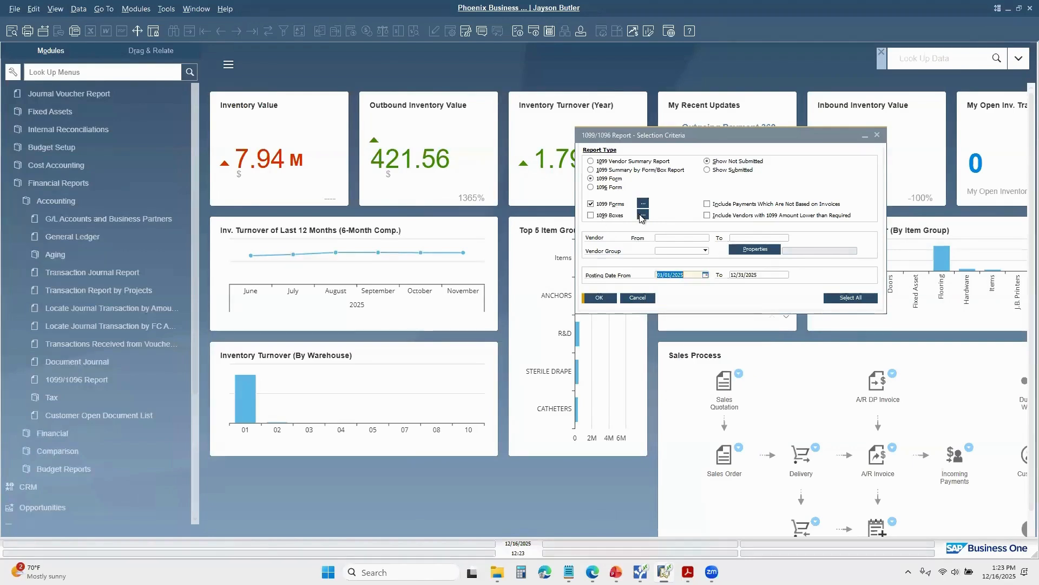
left_click(642, 215)
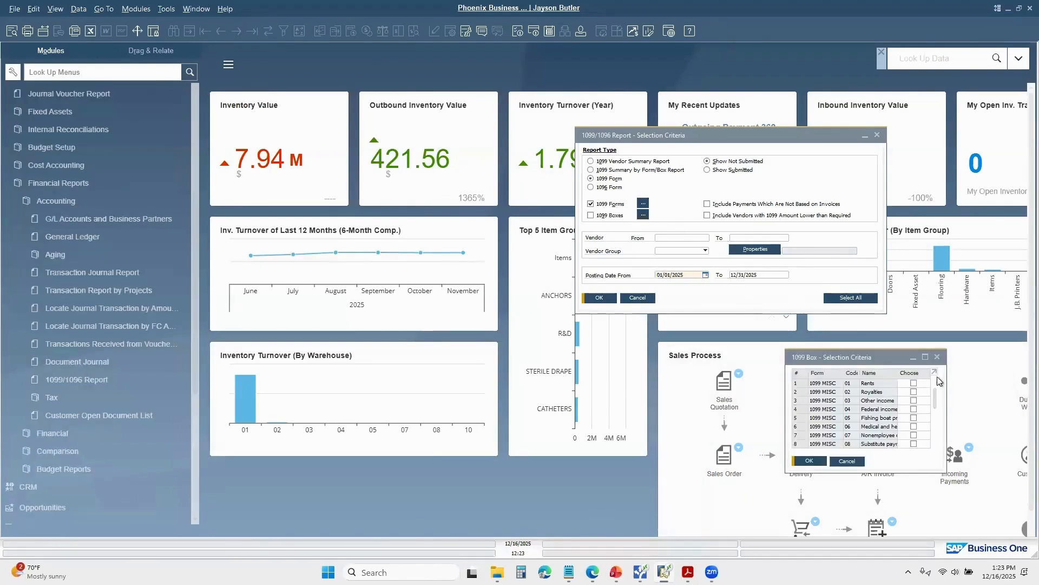
left_click(849, 460)
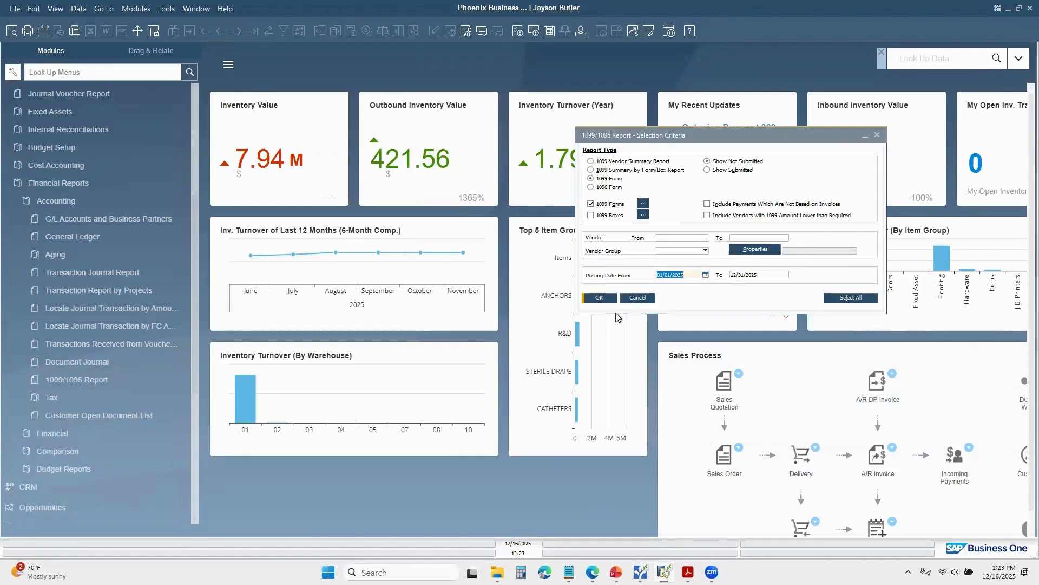
left_click(603, 298)
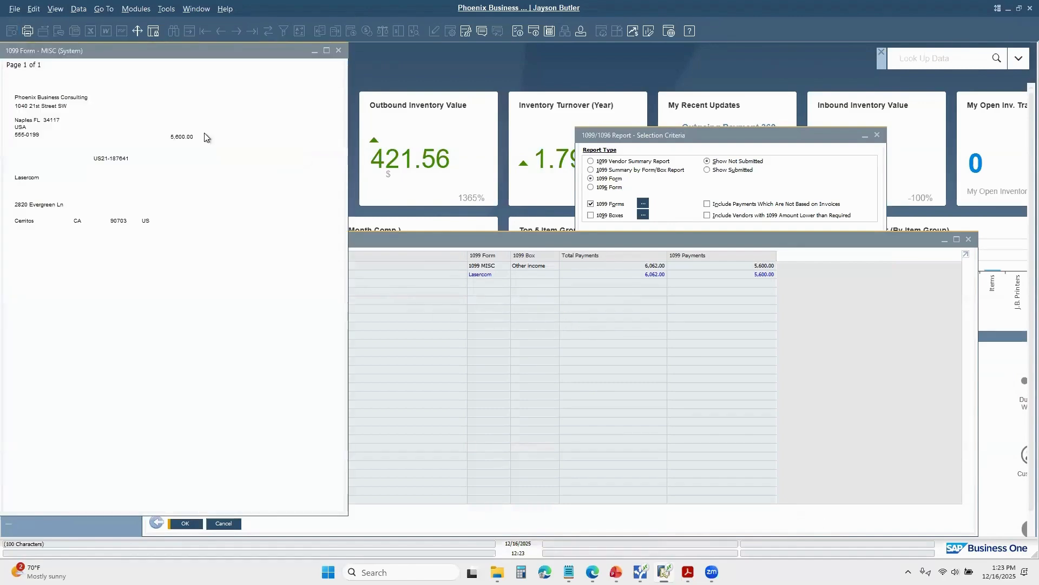
Step: Examine the Lasercom 1099 MISC form preview and its entry in 1099 Form Printing, and close both windows
left_click_drag(180, 48, 521, 128)
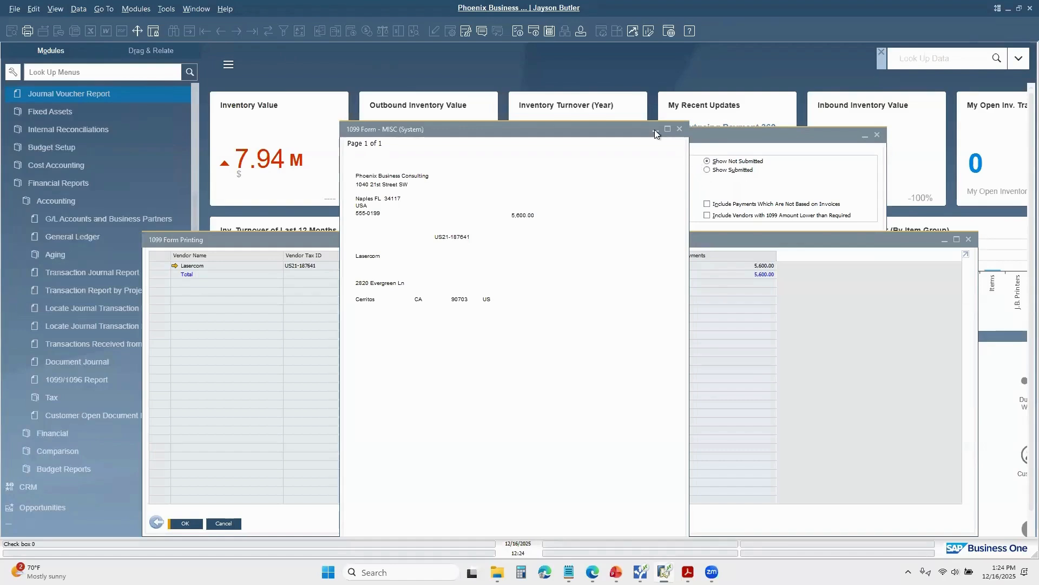
left_click(467, 33)
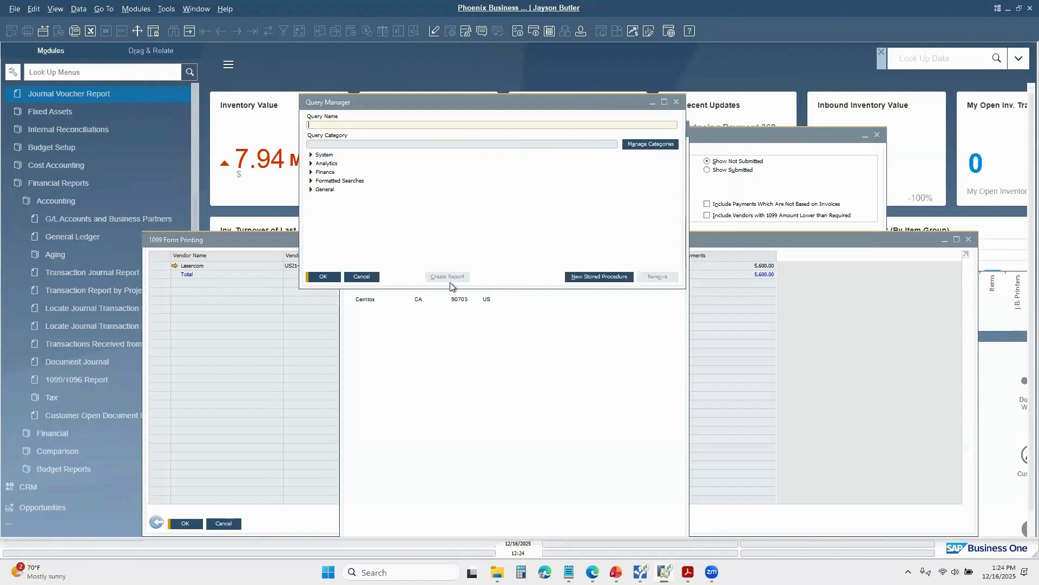
left_click(362, 277)
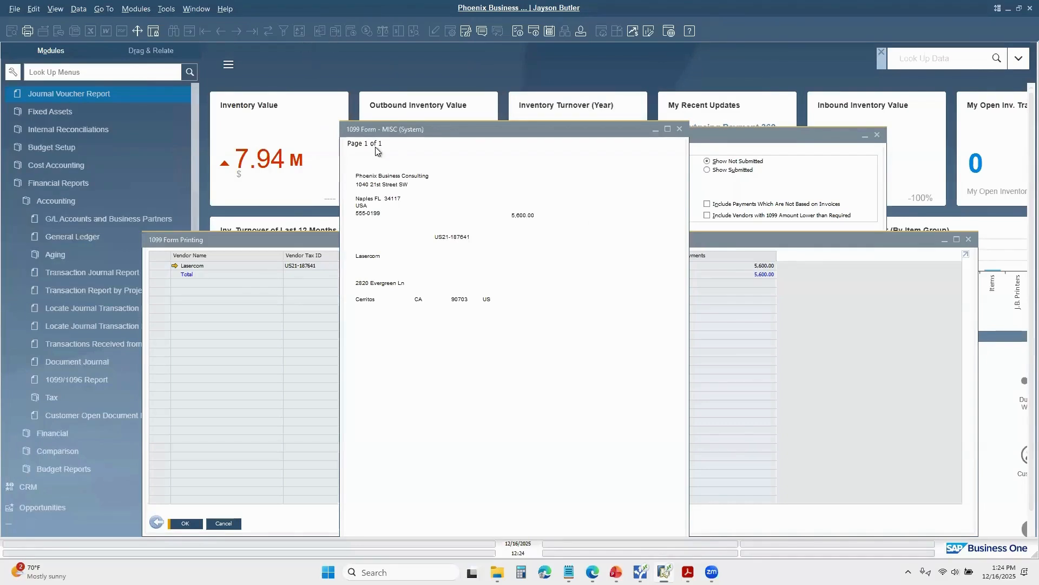
left_click(677, 130)
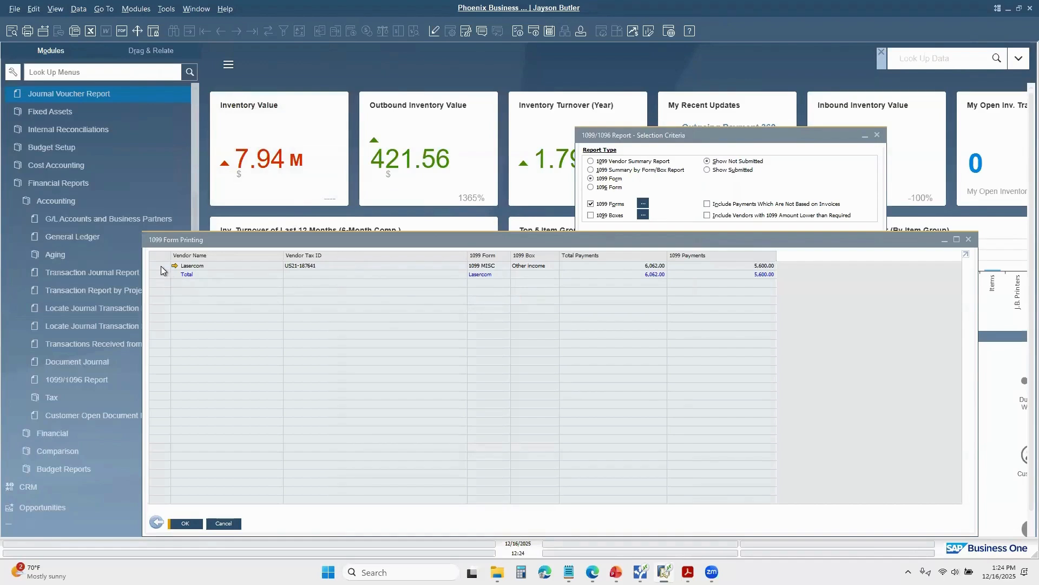
left_click(219, 266)
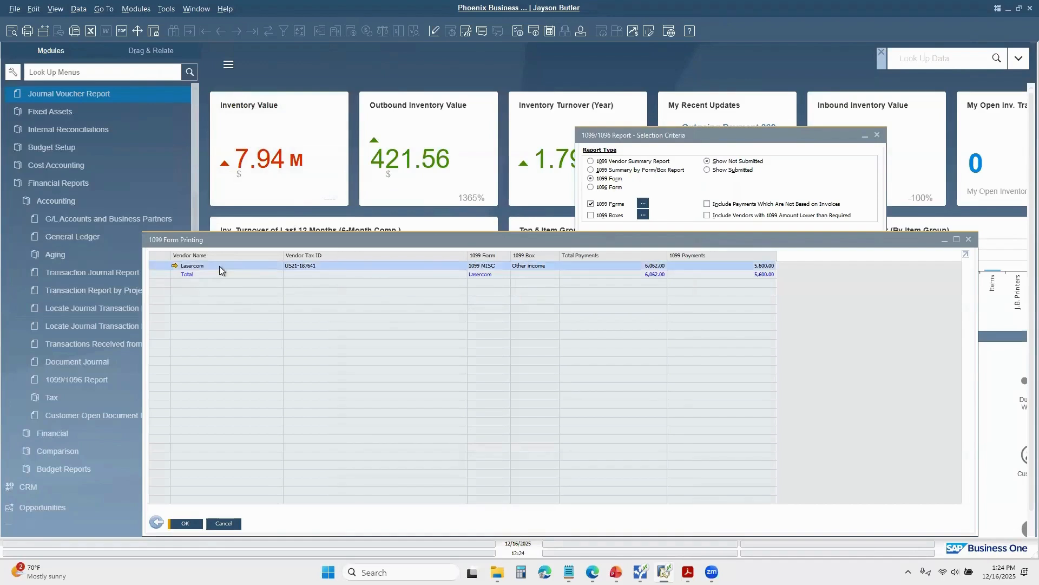
left_click(969, 240)
Step: Rerun the 1099 MISC form report for posting dates 01/01/2023 to 12/31/2023
left_click(69, 381)
left_click(696, 276)
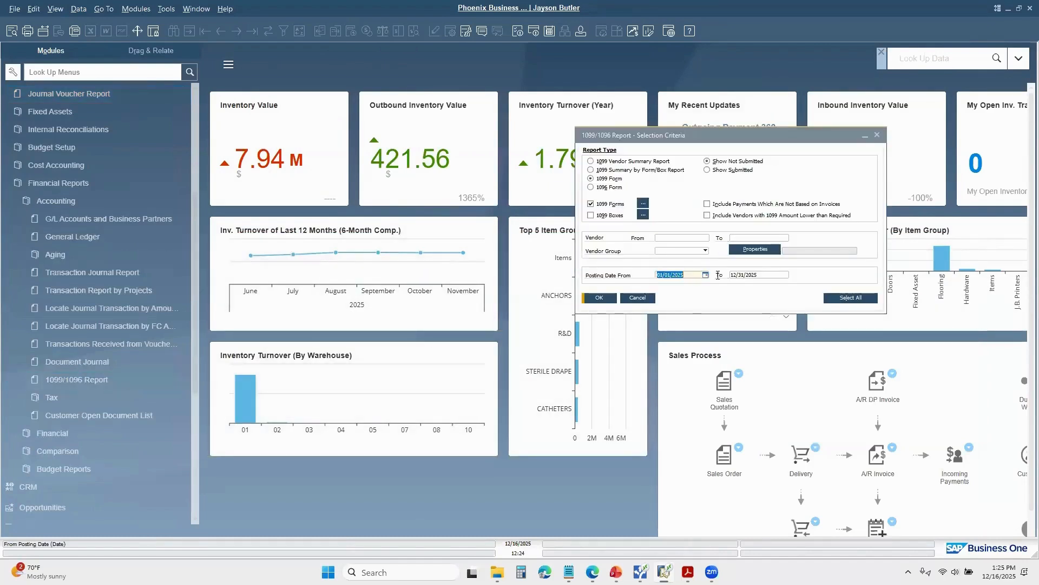
type("1-1-23")
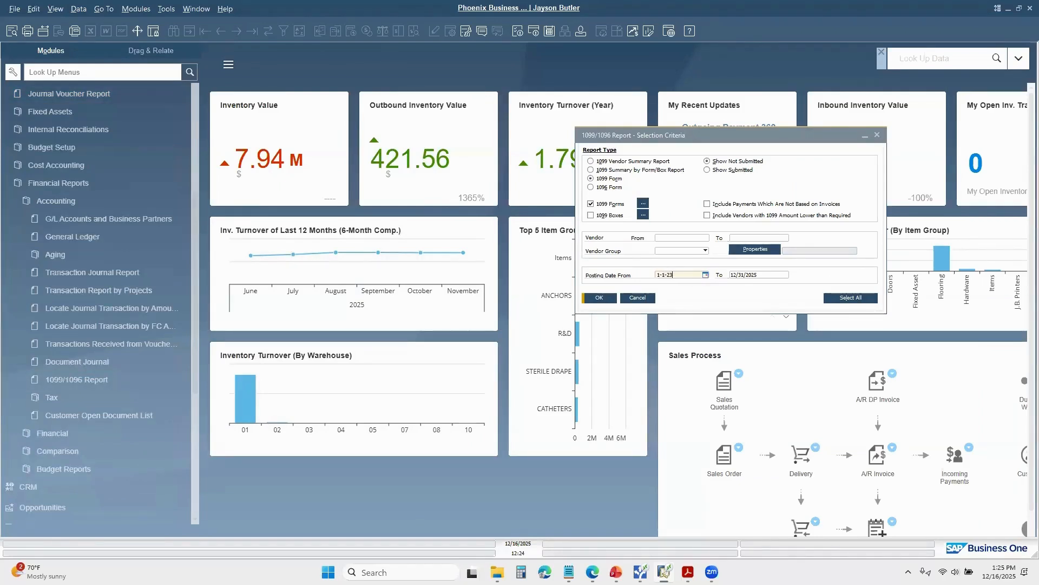
key("Tab")
type("12-31")
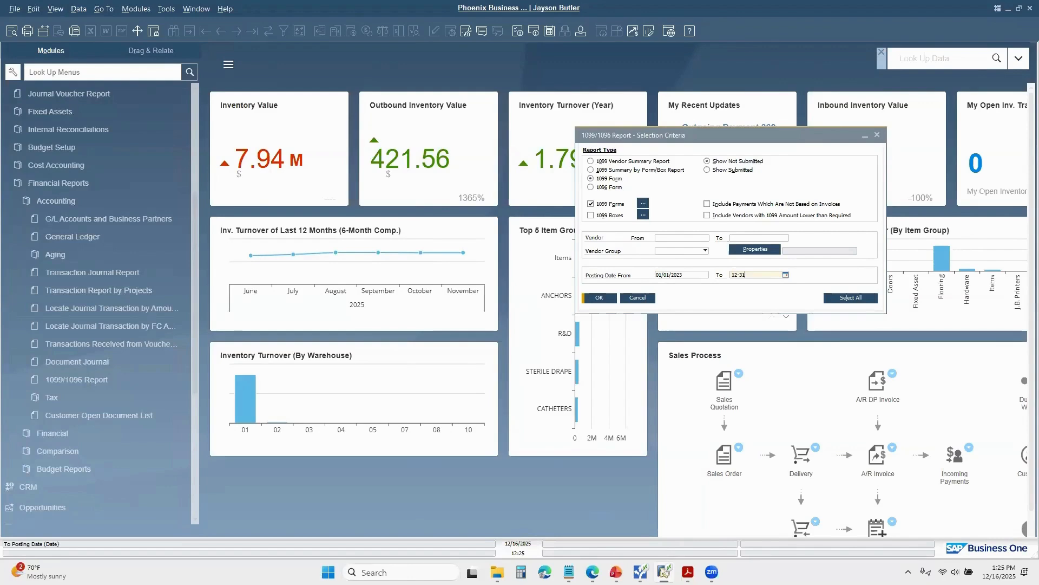
type("-23")
key("Tab")
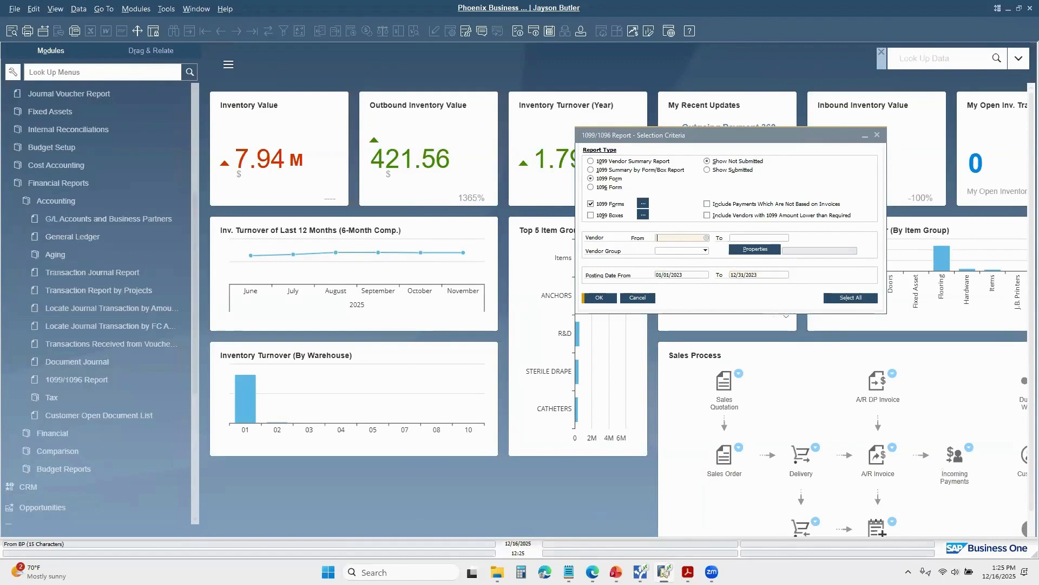
left_click(598, 299)
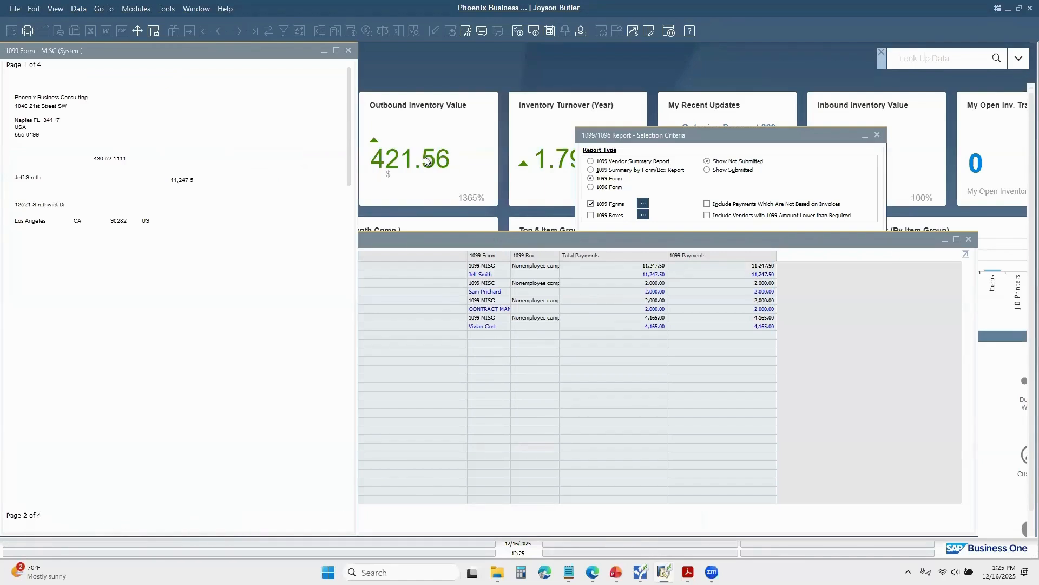
Step: Examine the 2023 1099 MISC form preview and vendor printing list, and close both windows
scroll(422, 163, "down", 1)
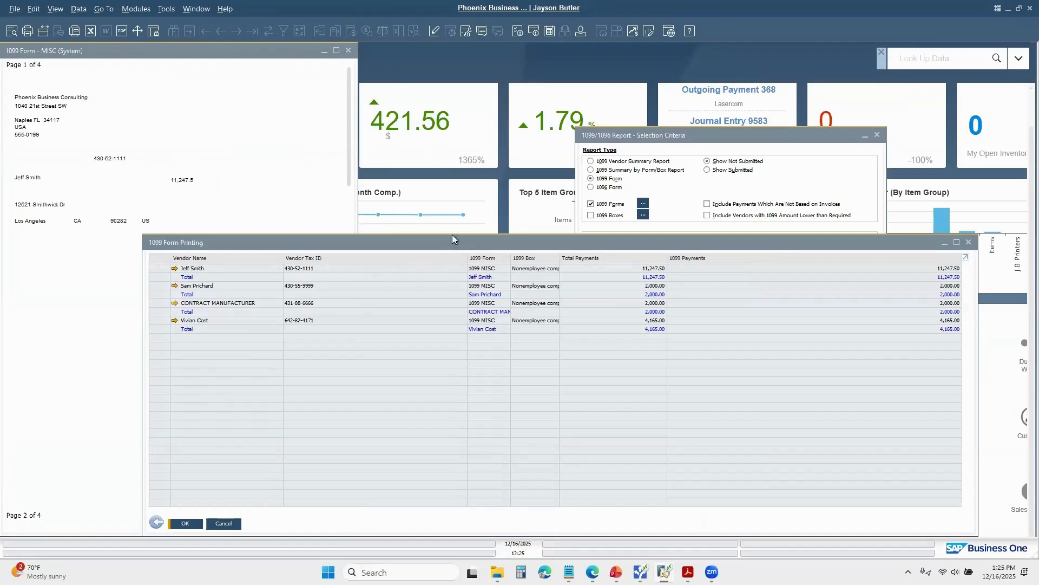
scroll(454, 240, "down", 1)
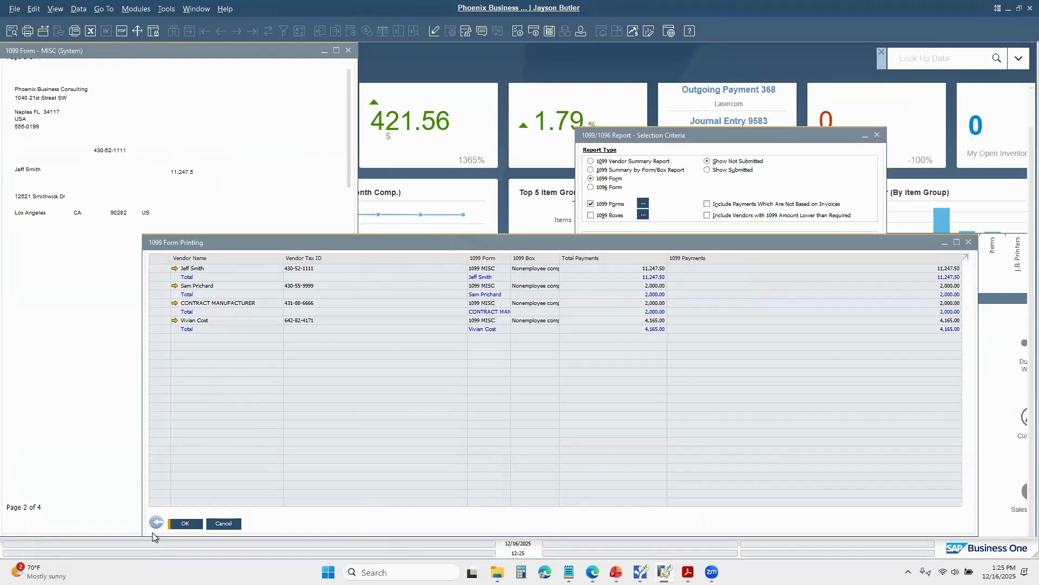
left_click(968, 243)
left_click(349, 51)
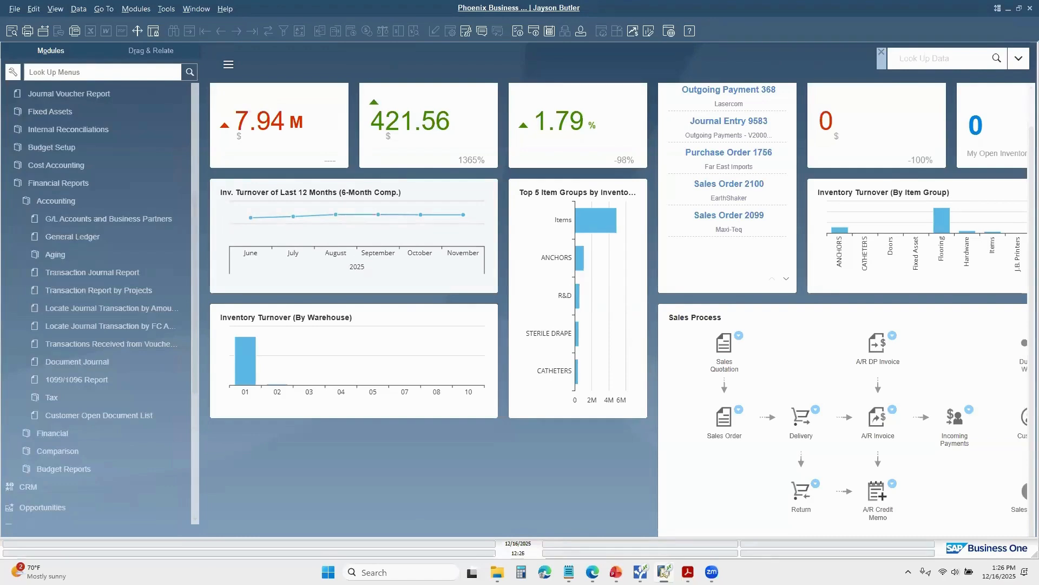
Step: Check the 1099 form and box in the accounting details of the latest A/P invoice, and close the invoice
left_click(80, 184)
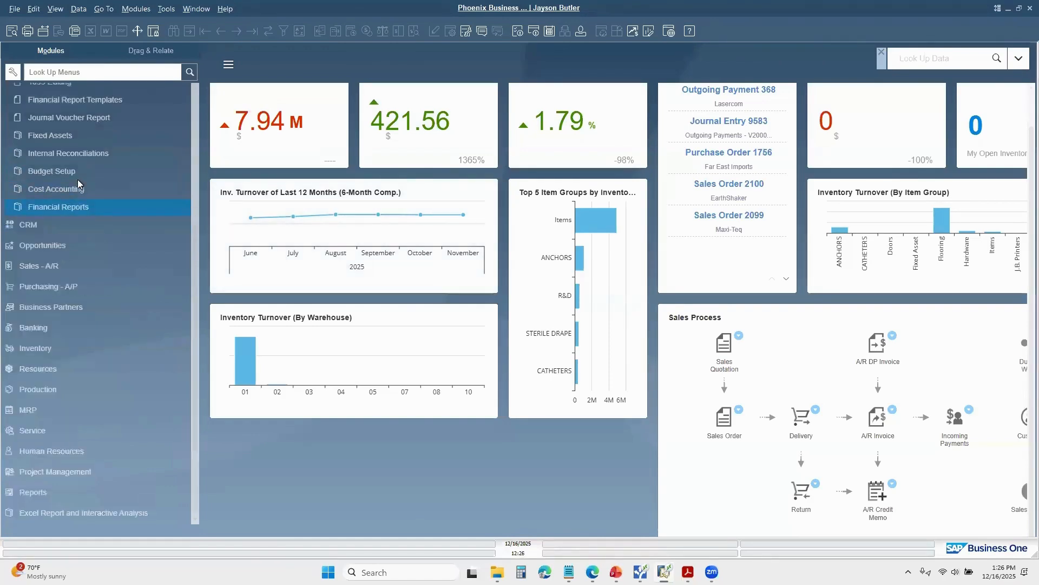
left_click(56, 289)
left_click(98, 254)
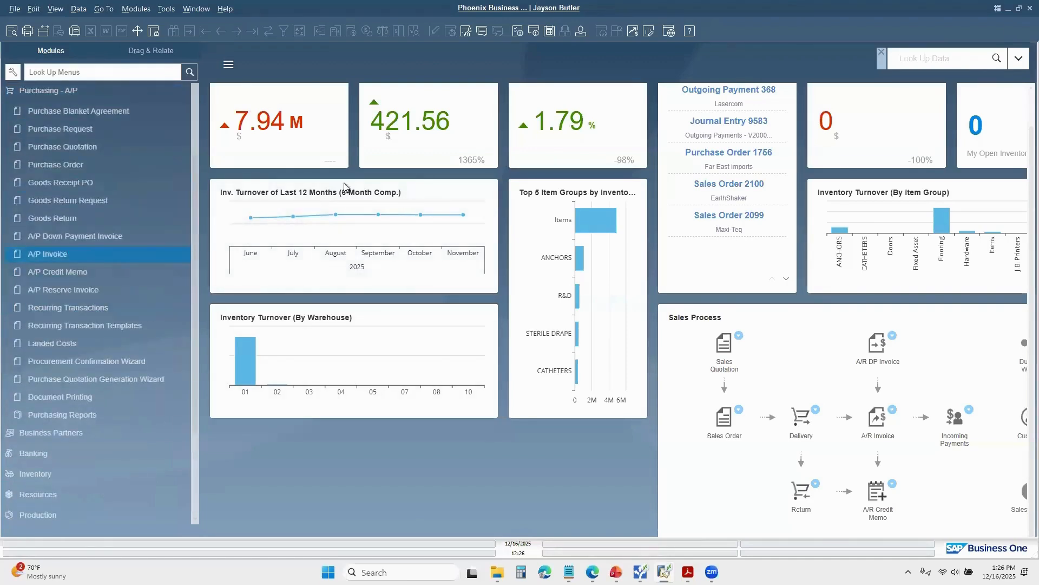
left_click(227, 35)
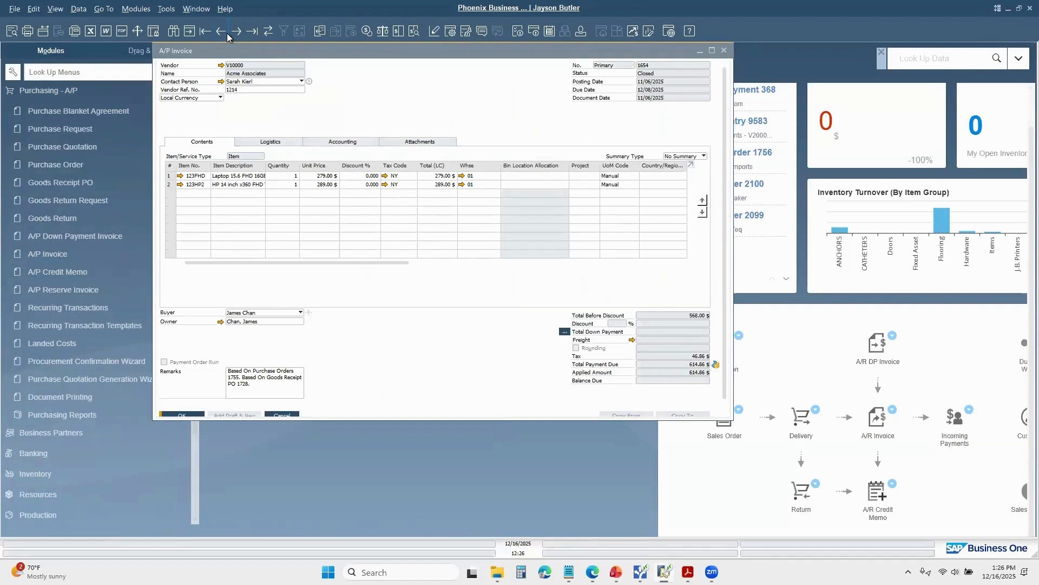
left_click(341, 145)
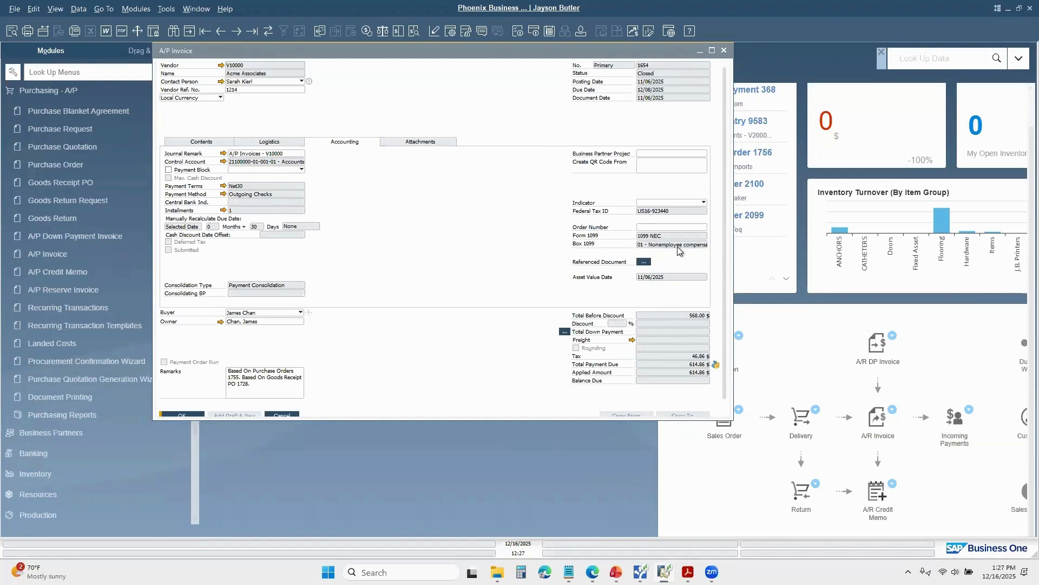
left_click(724, 50)
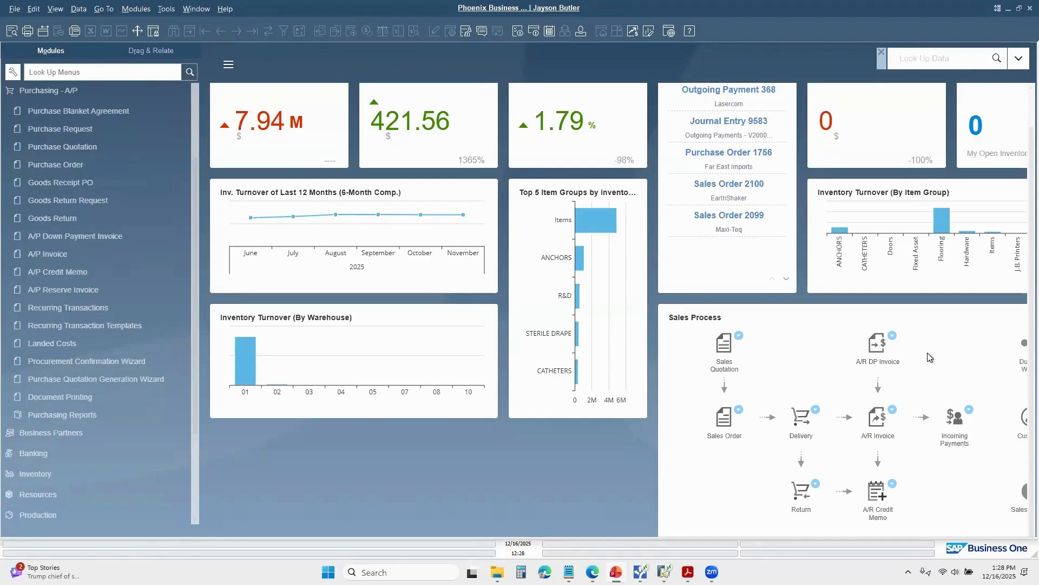
Step: Bring up the last business partner master record and show its general accounting settings
left_click(80, 89)
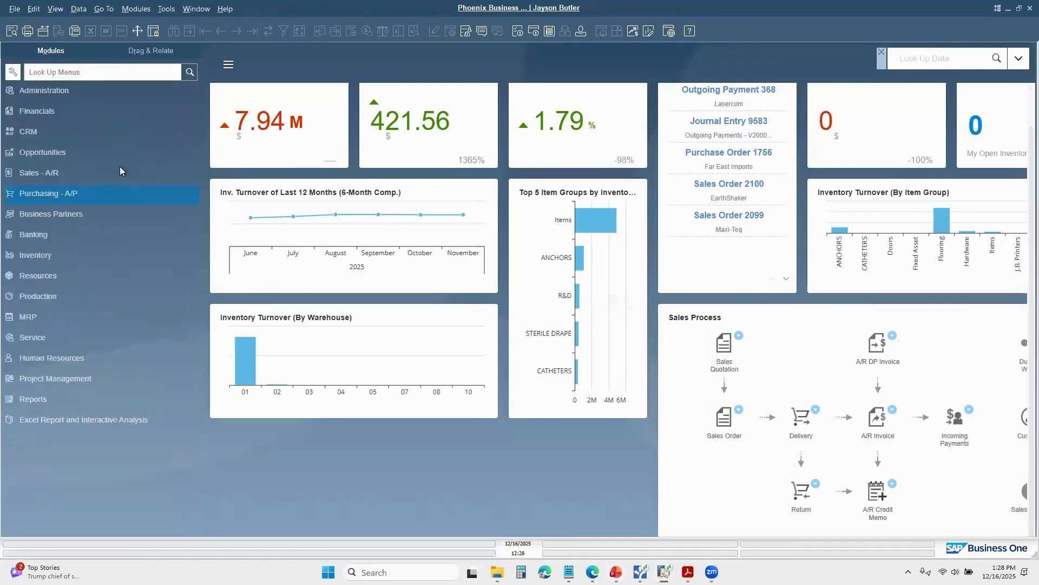
left_click(67, 214)
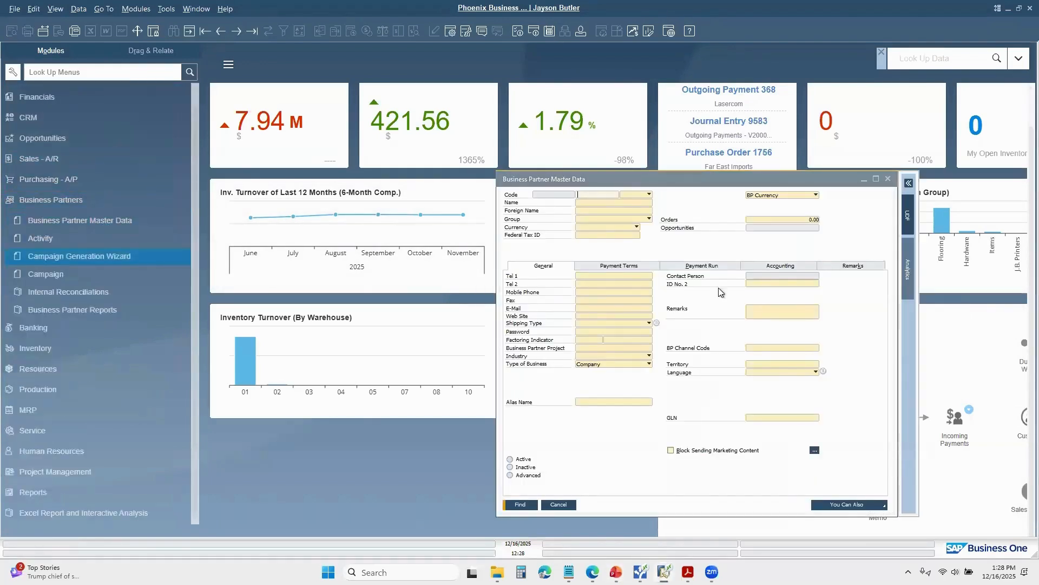
left_click(221, 32)
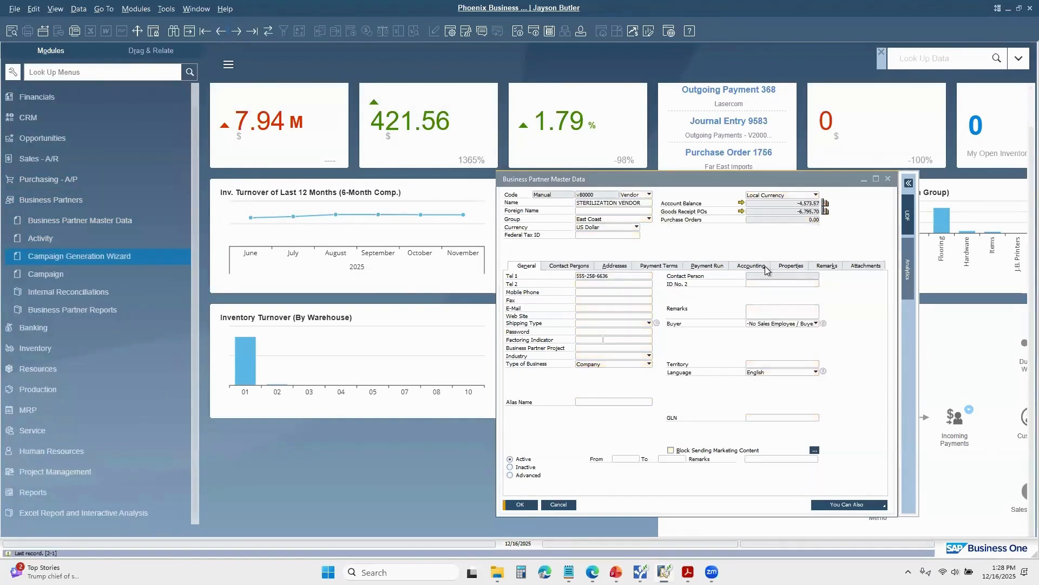
left_click(751, 266)
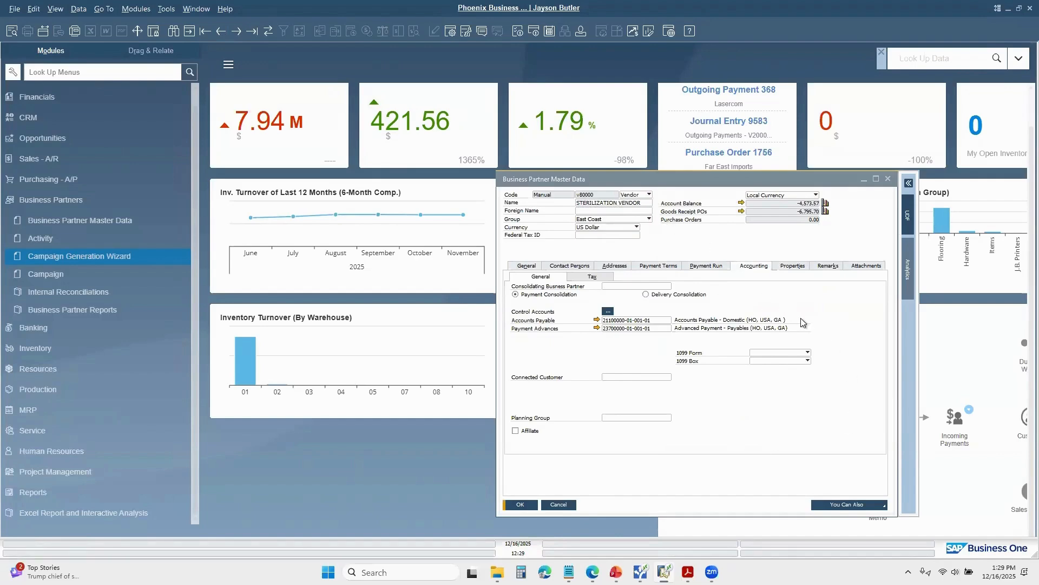
Step: Examine the 1099 Form options available for the sterilization vendor without choosing one, and close the master record
left_click(807, 354)
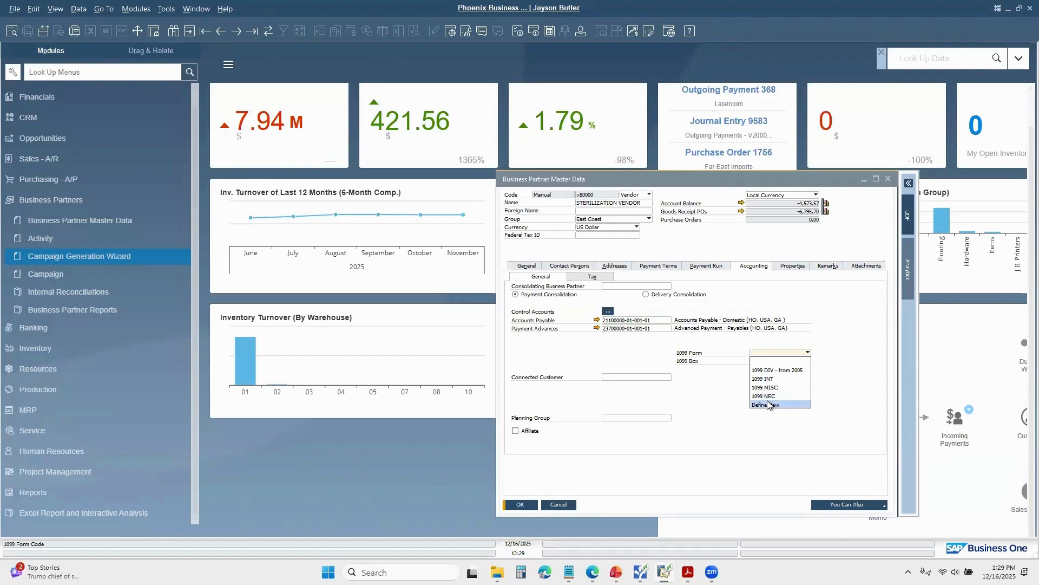
left_click(834, 391)
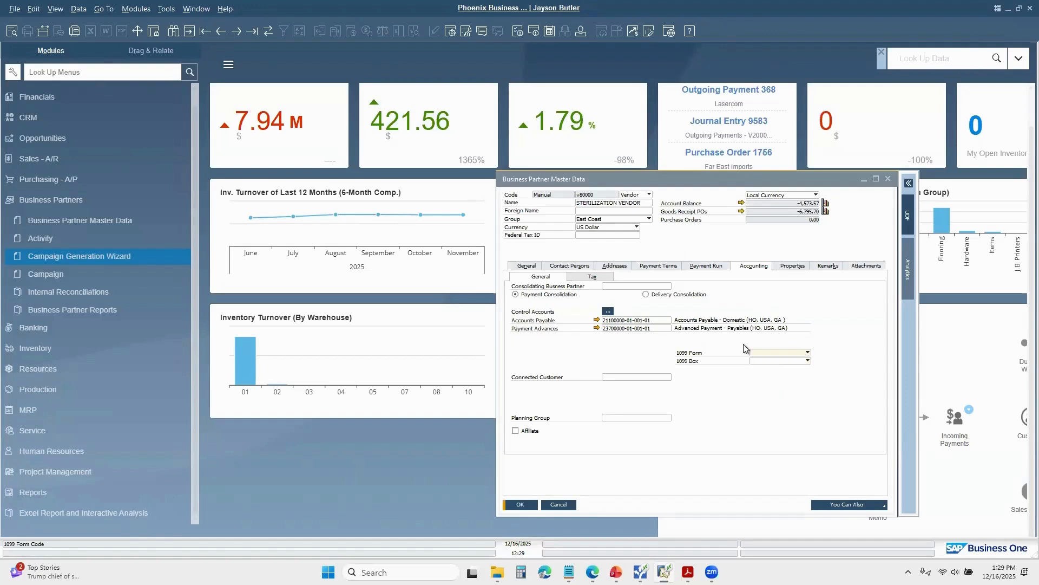
left_click(804, 355)
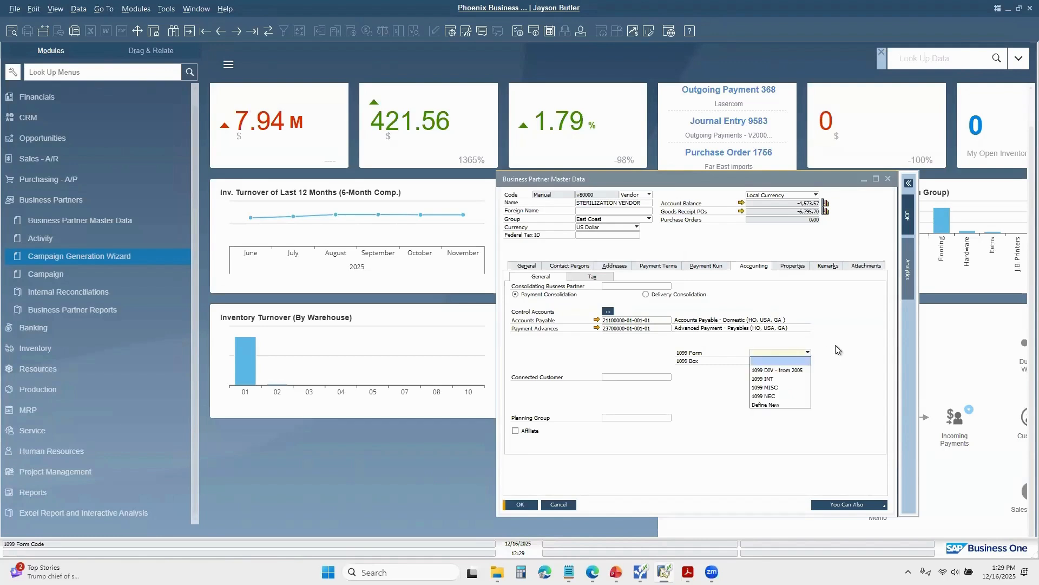
left_click(838, 349)
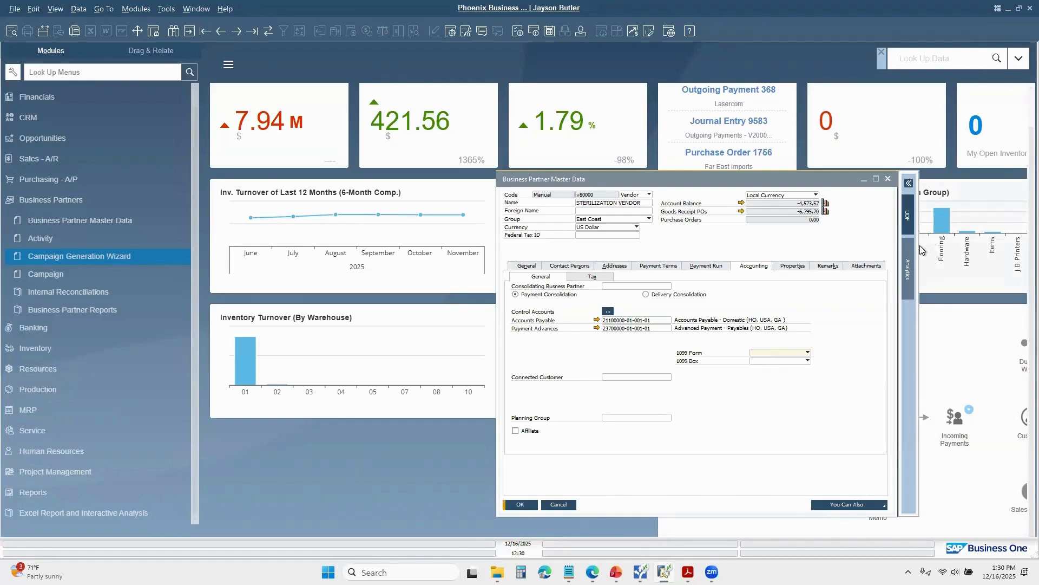
left_click(888, 178)
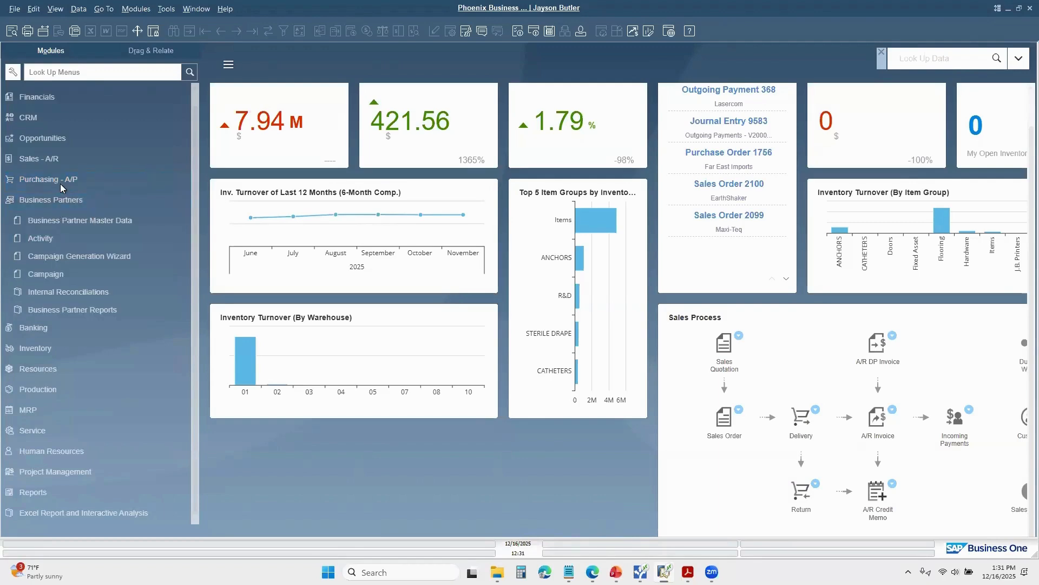
Step: Bring up the latest A/P invoice again
left_click(59, 180)
left_click(59, 254)
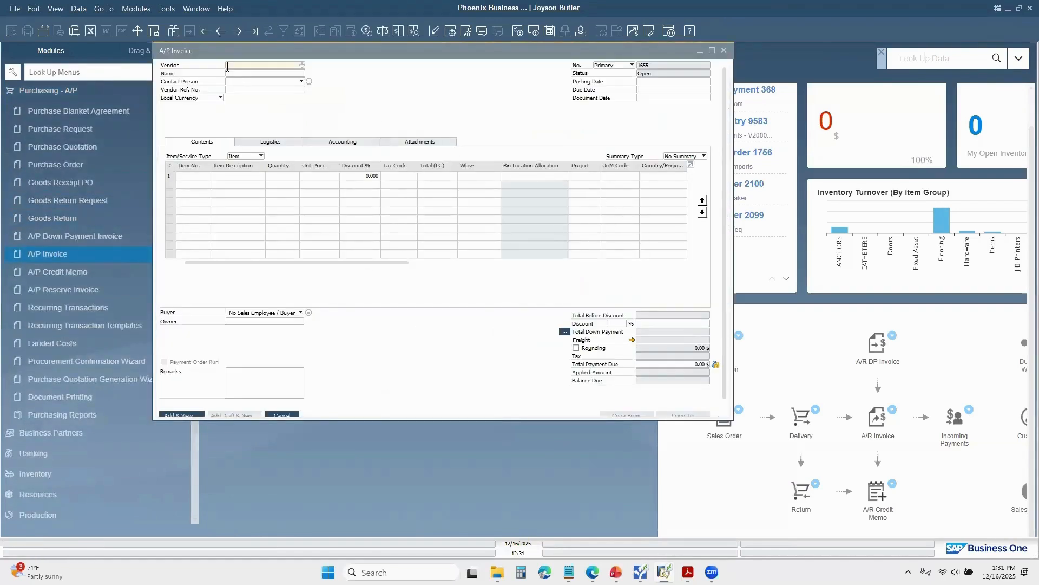
left_click(221, 31)
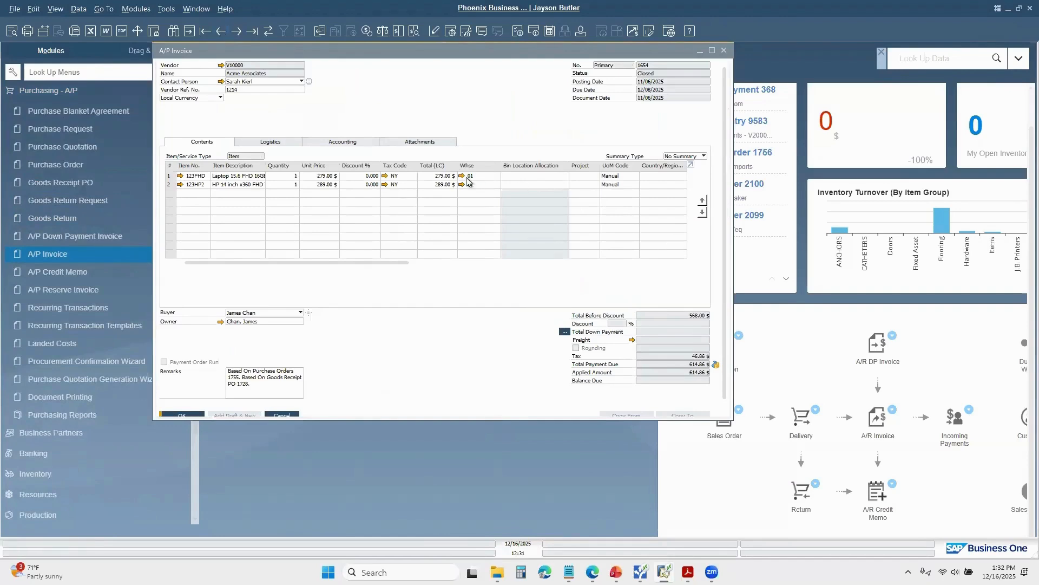
Step: Review the 1099 form and box in the Acme Associates invoice's accounting details, and close the invoice
left_click(350, 143)
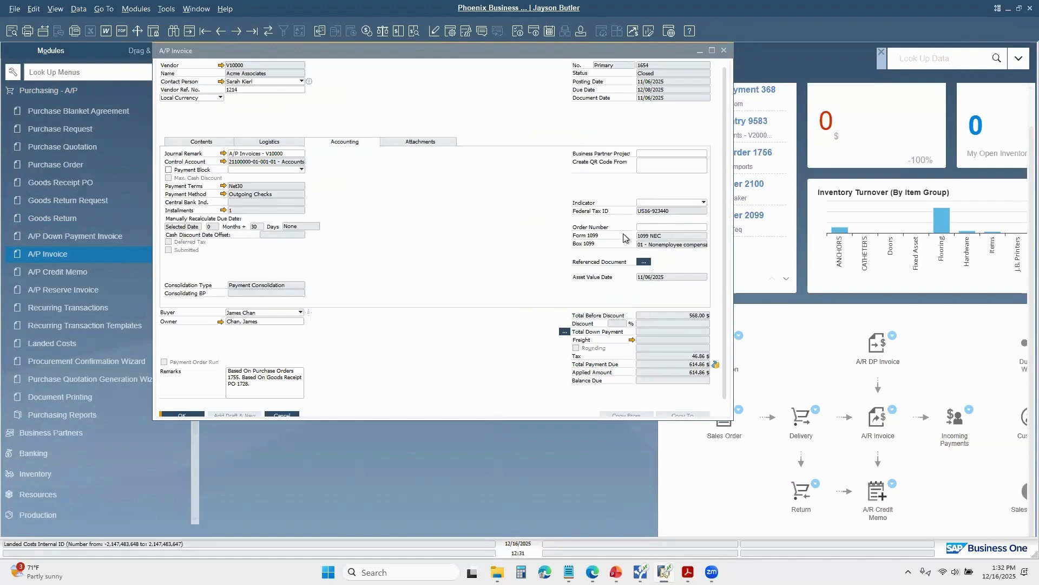
left_click(722, 51)
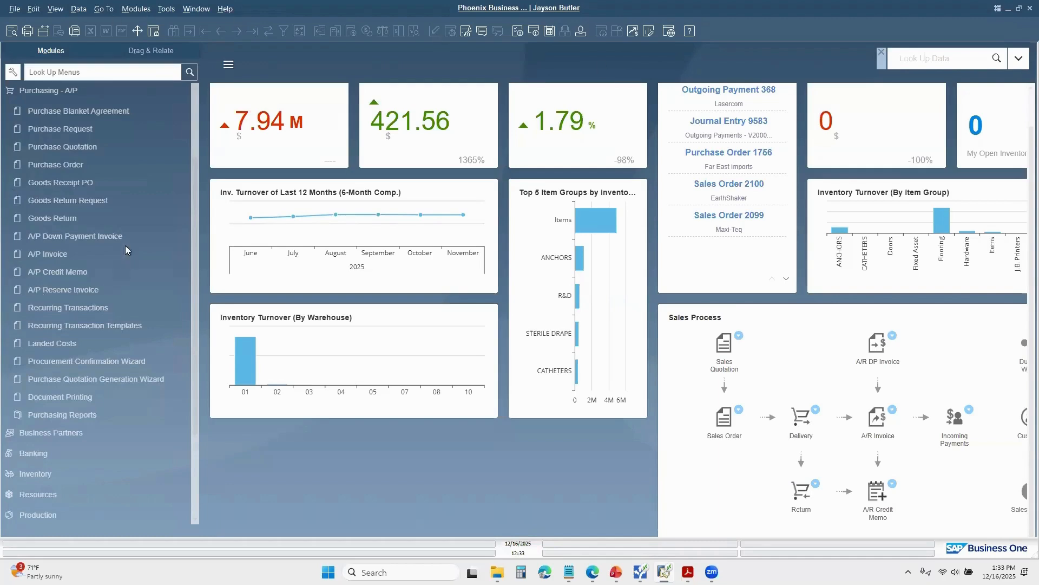
Step: Bring up the last business partner master record, review the sterilization vendor's general details and Federal Tax ID field, and close the record
left_click(76, 98)
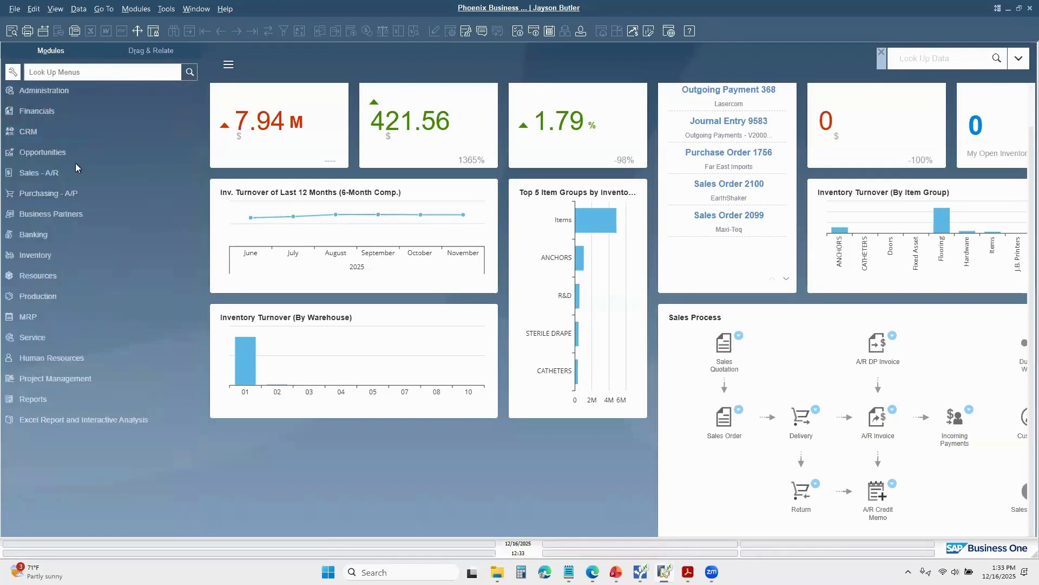
left_click(46, 213)
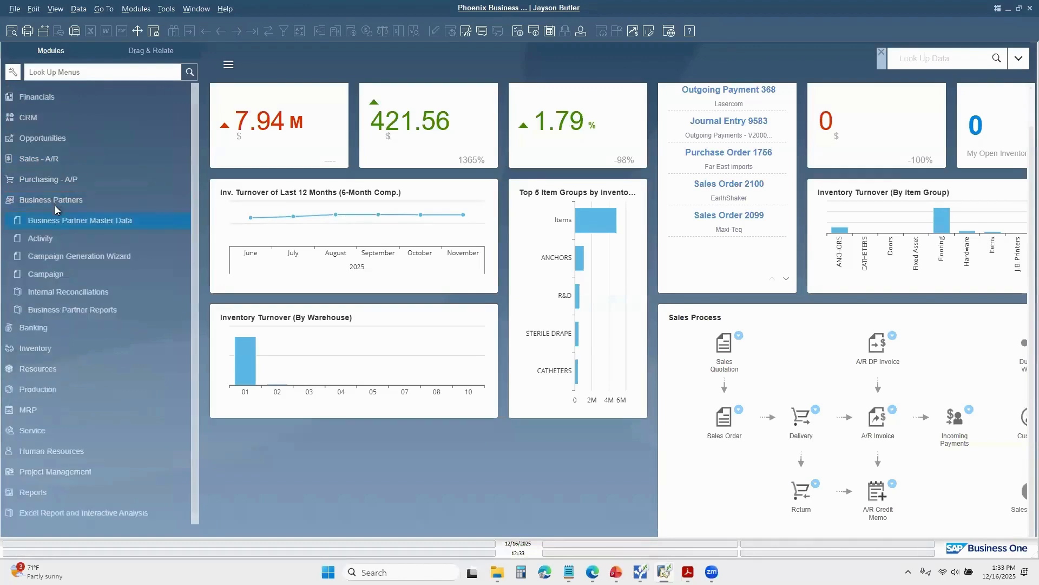
left_click(56, 222)
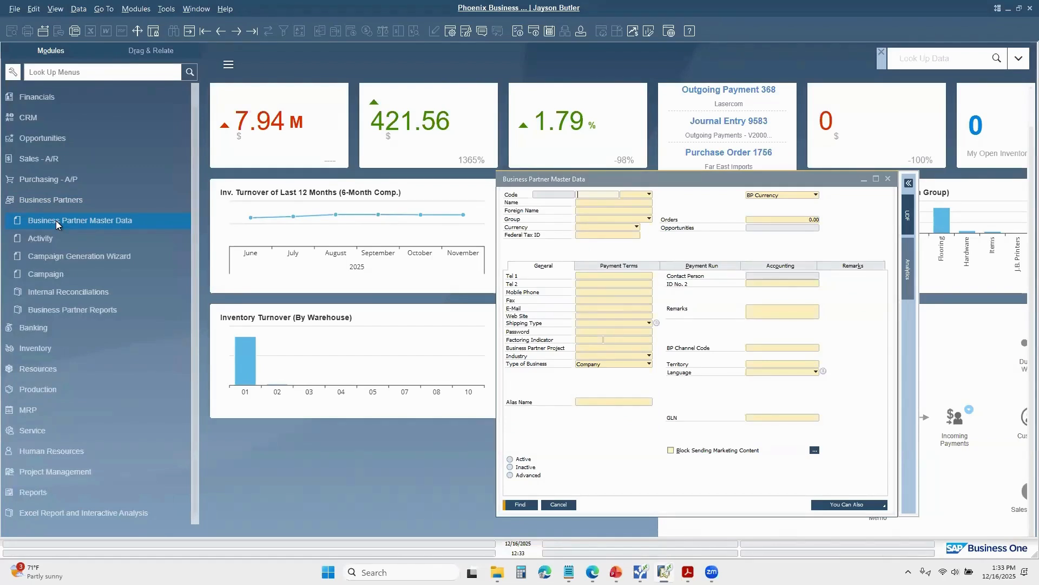
left_click(221, 32)
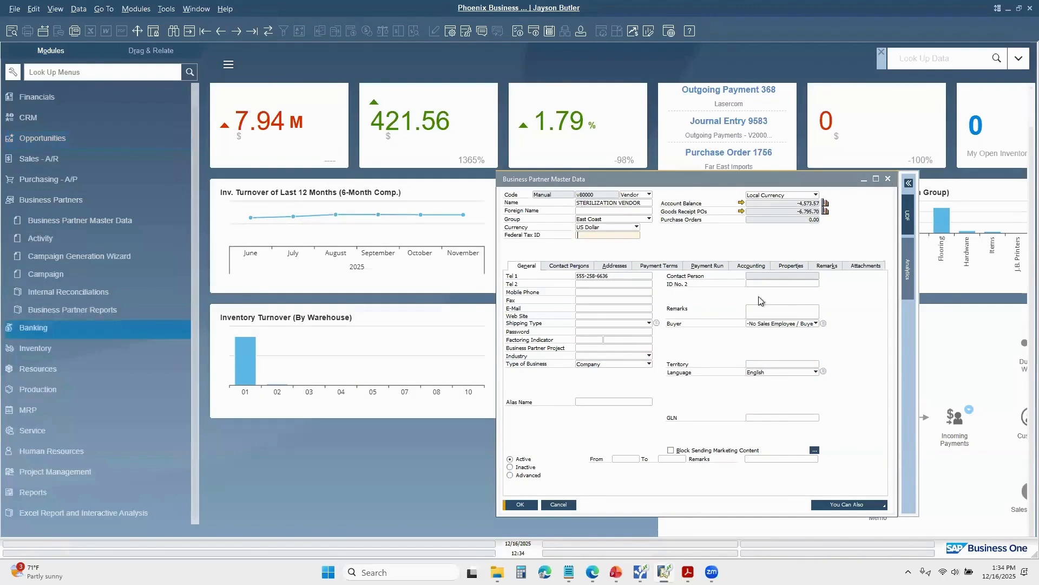
left_click(888, 179)
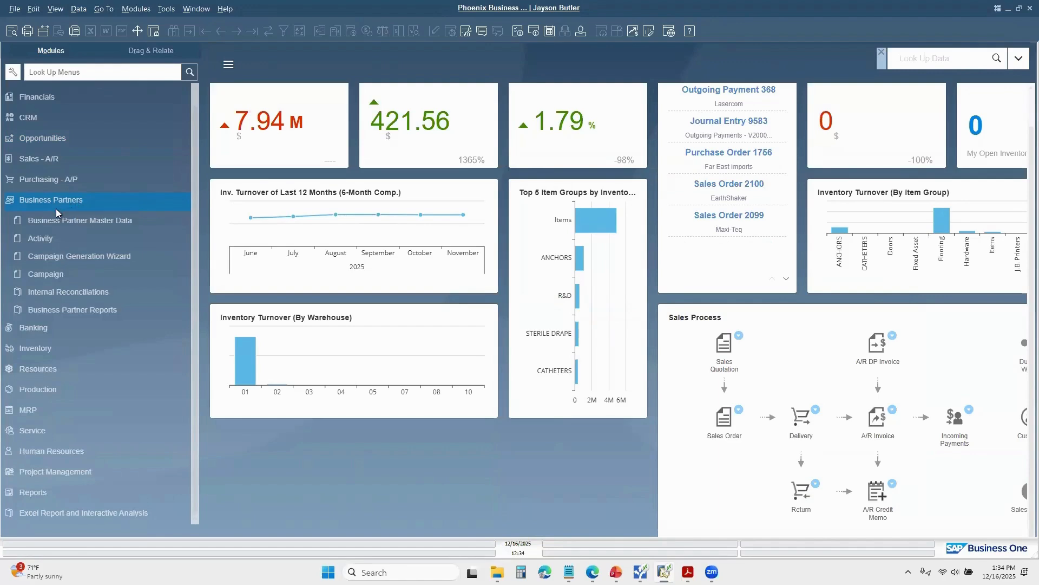
Step: Open the 1099 Table setup from the administration settings for financials
left_click(53, 97)
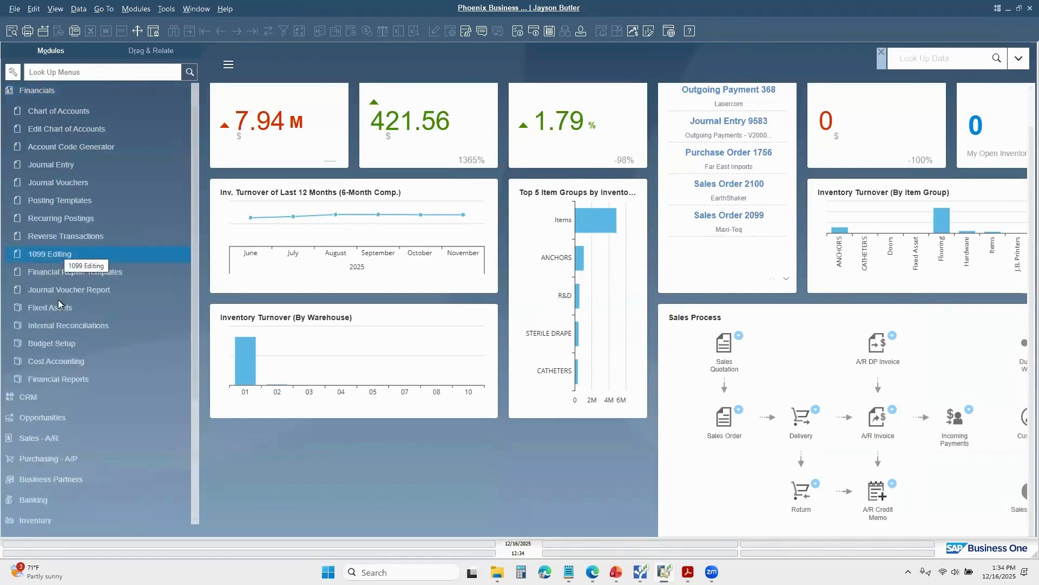
left_click(54, 91)
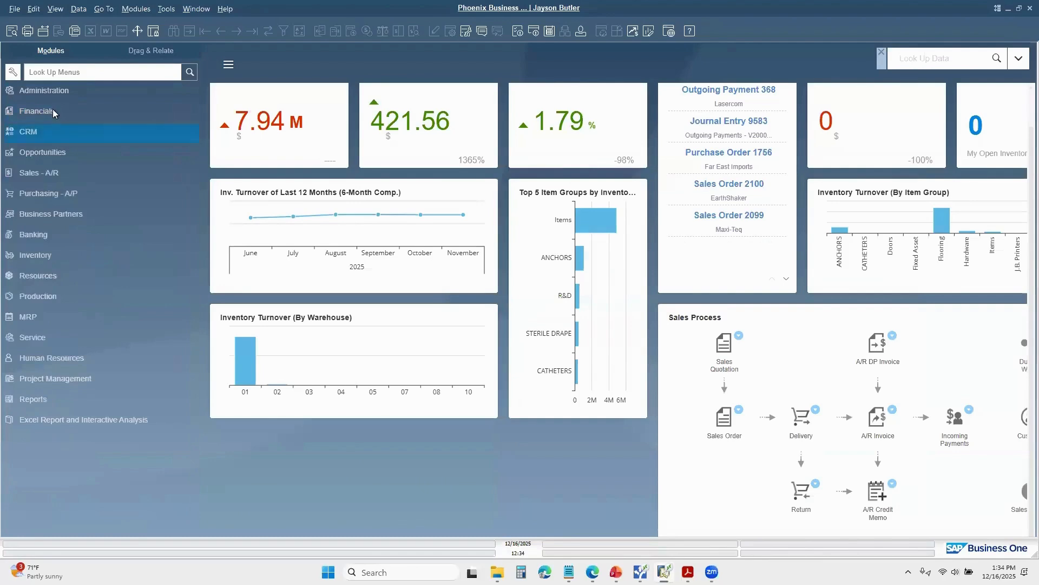
left_click(55, 93)
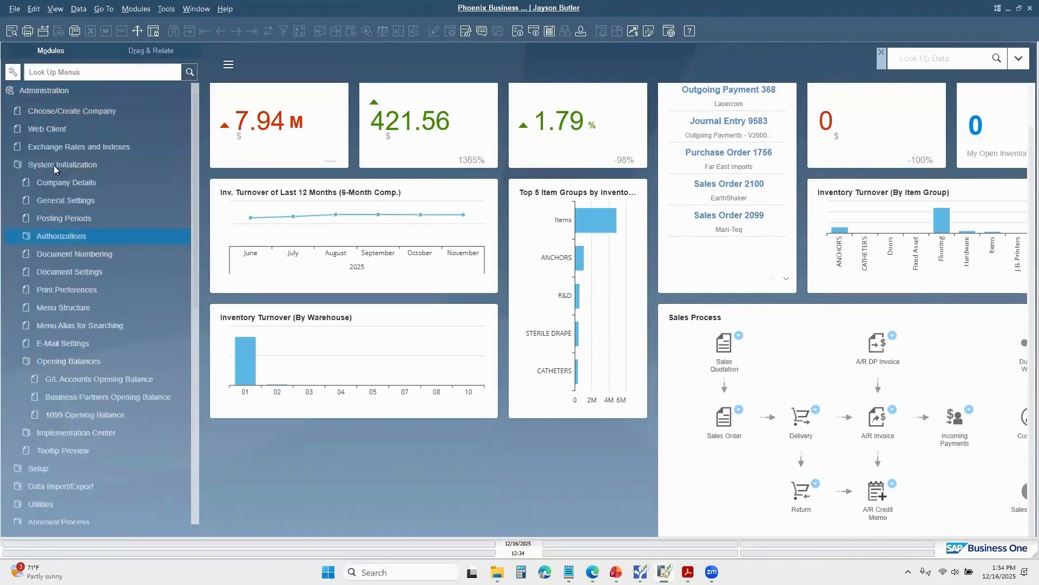
left_click(64, 169)
left_click(55, 182)
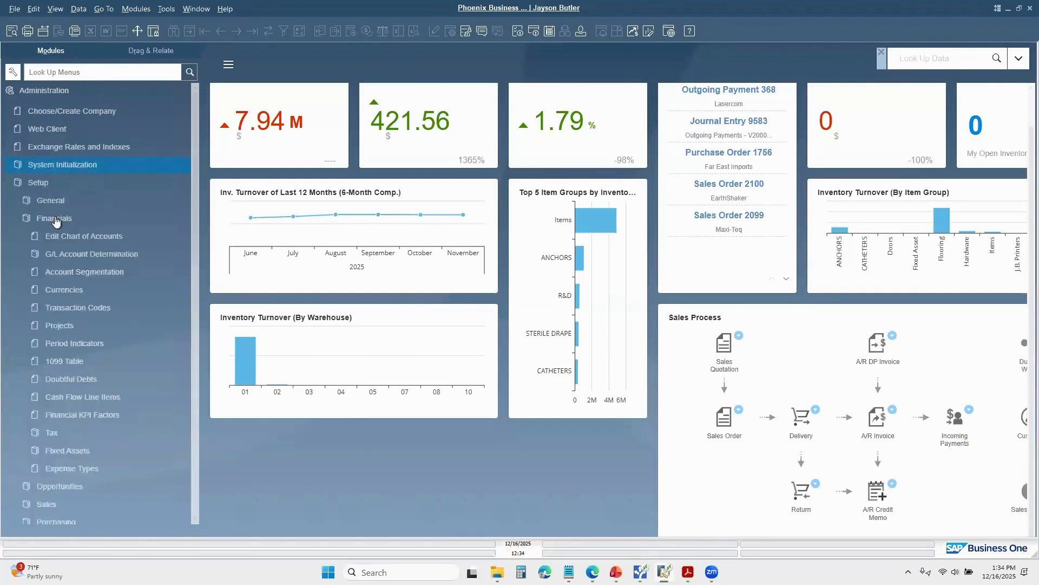
left_click(74, 363)
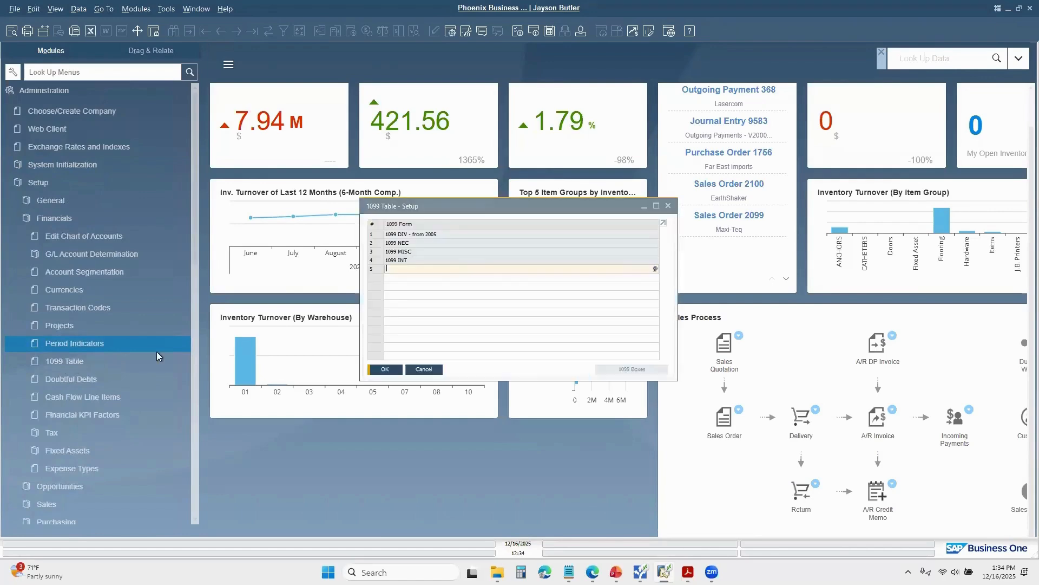
Step: Show the boxes of the 1099 MISC form, check the minimum 1099 amount for nonemployee compensation, and close the box setup
double_click(382, 252)
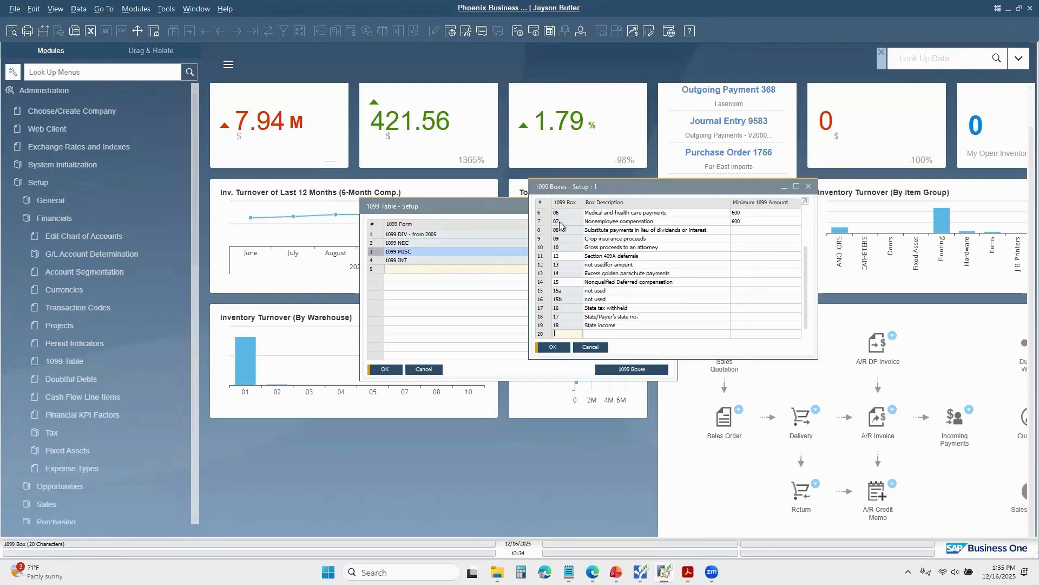
left_click(747, 221)
left_click(808, 187)
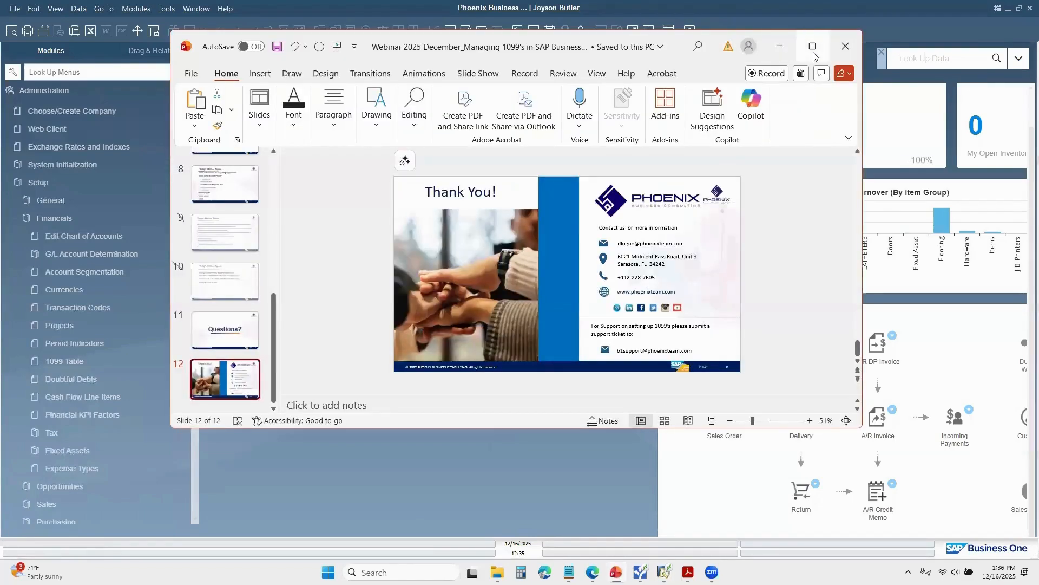
Step: Switch to the 1099 webinar presentation in PowerPoint, maximize it, and start the slide show from the closing Thank You slide
left_click(813, 49)
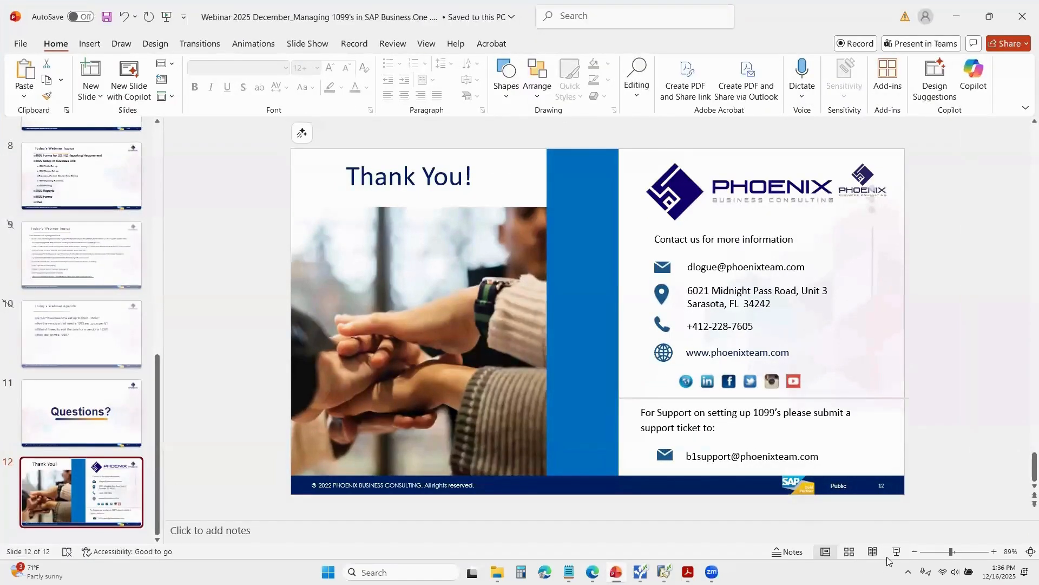
left_click(896, 551)
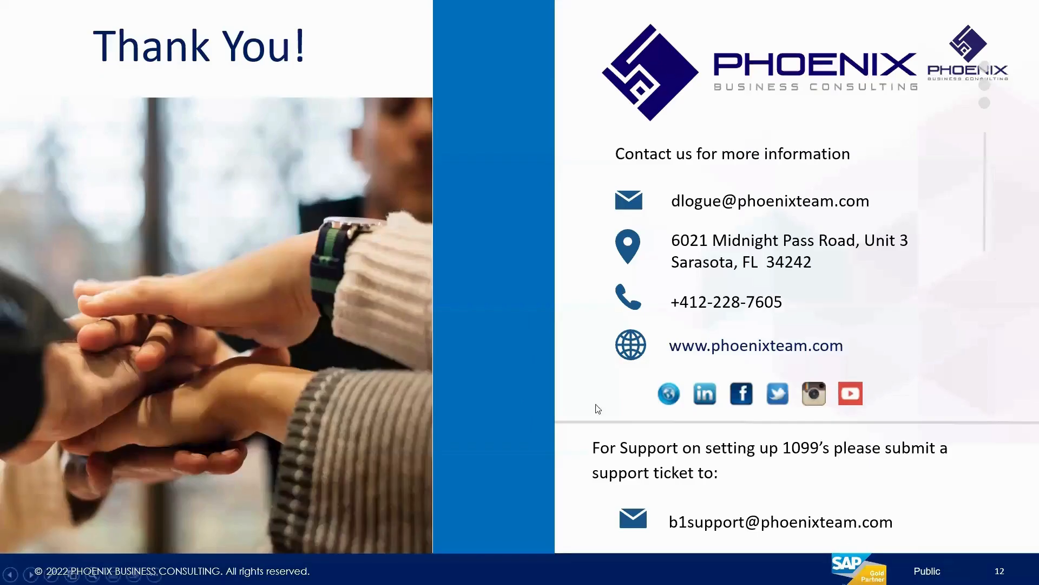